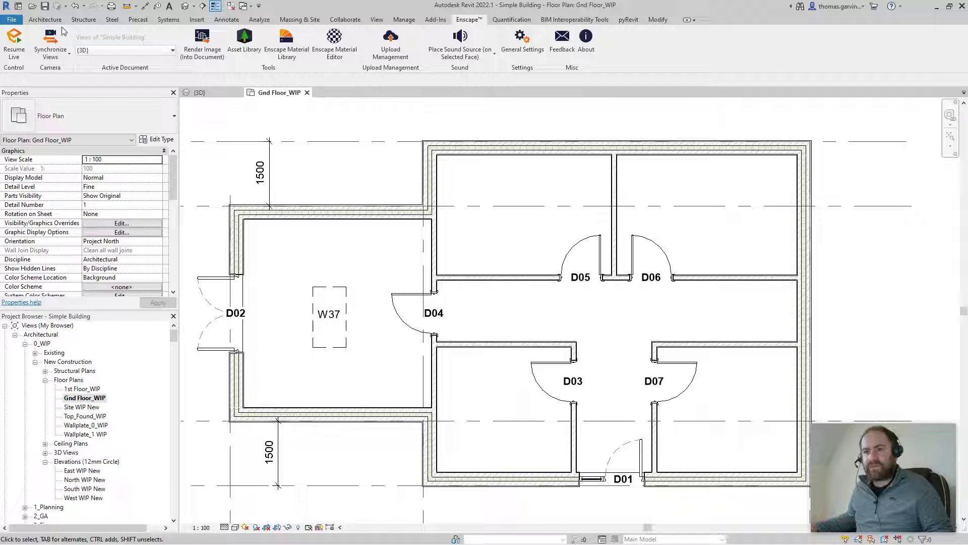
Create a new family from the Metric Generic Model wall based template
{"action": "left_click", "coordinate": [19, 22]}
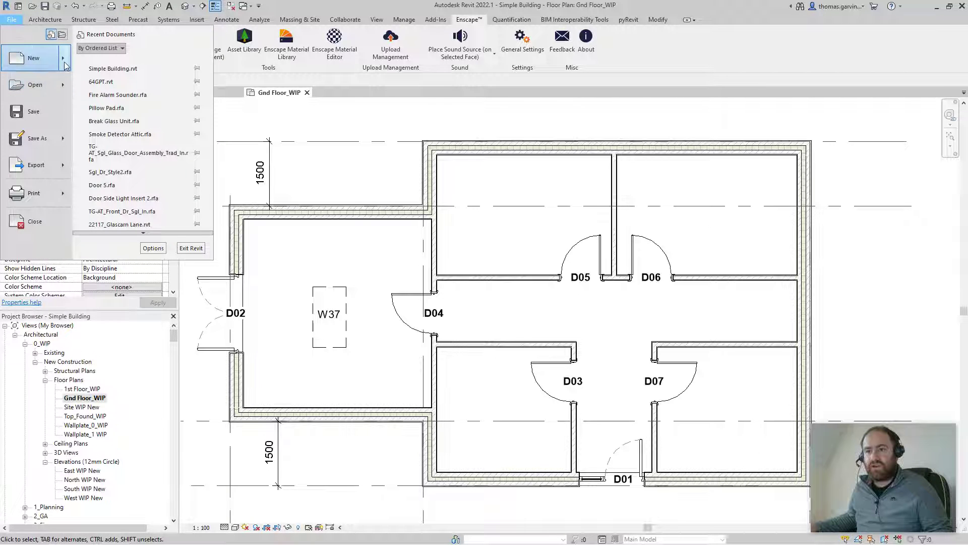
{"action": "mouse_move", "coordinate": [63, 58]}
{"action": "left_click", "coordinate": [128, 89]}
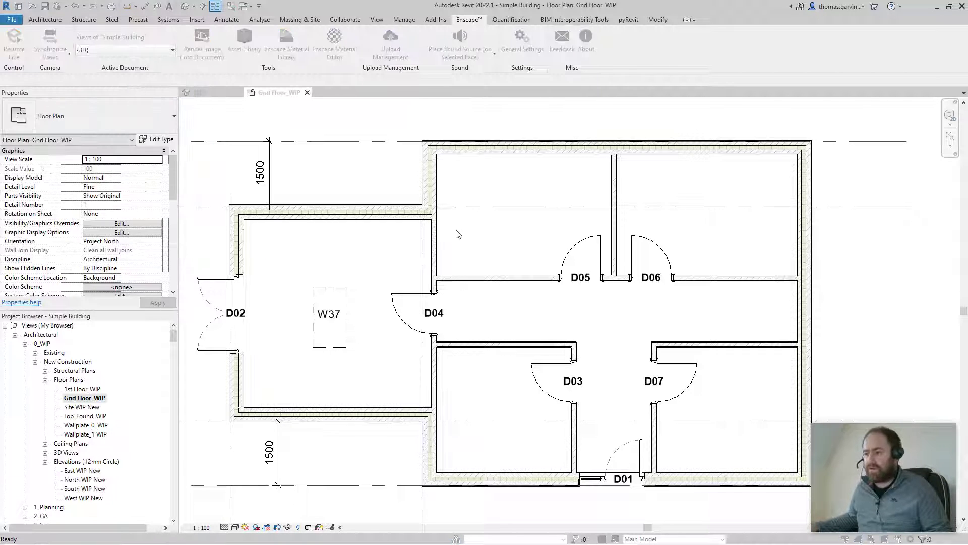
{"action": "scroll", "coordinate": [308, 306], "scroll_direction": "down", "scroll_amount": 2}
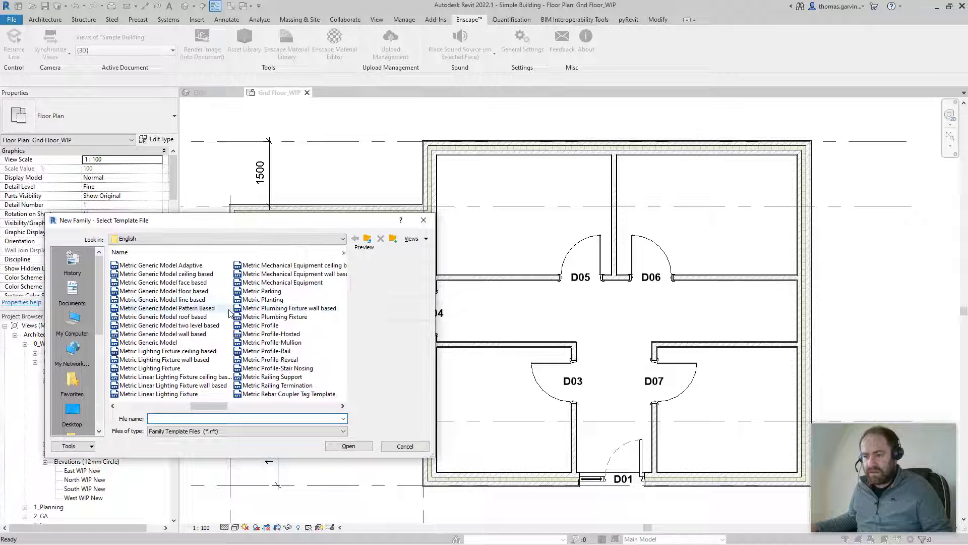
{"action": "left_click", "coordinate": [203, 336]}
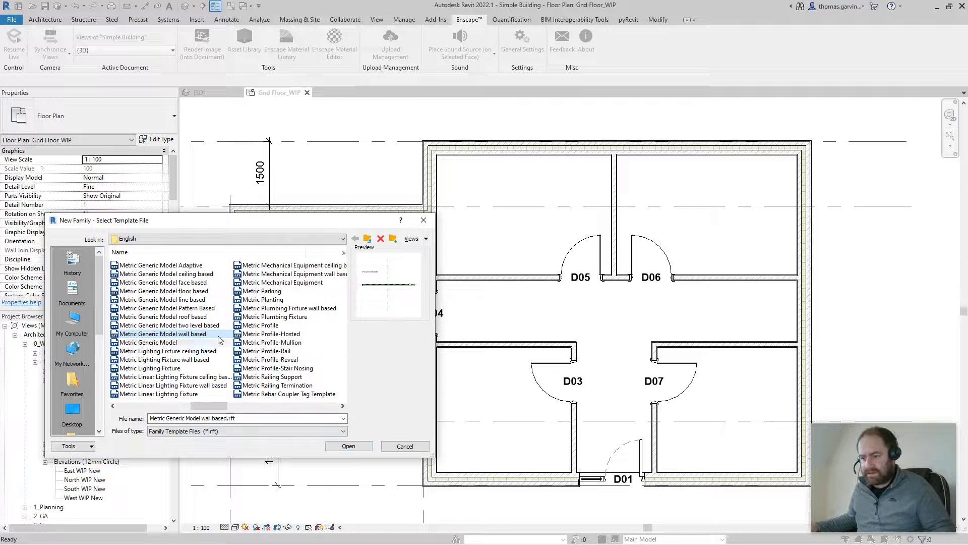
{"action": "left_click", "coordinate": [342, 445]}
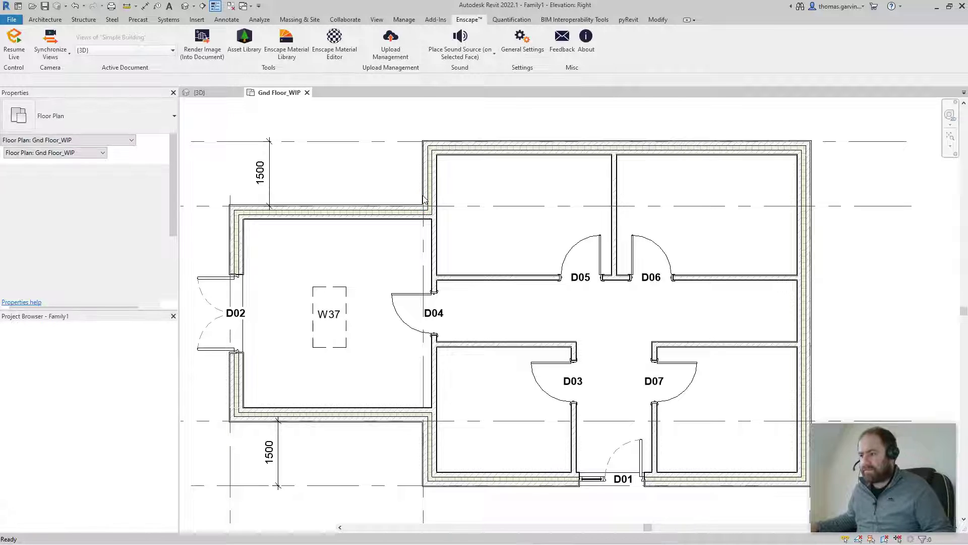
{"action": "scroll", "coordinate": [585, 298], "scroll_direction": "up", "scroll_amount": 3}
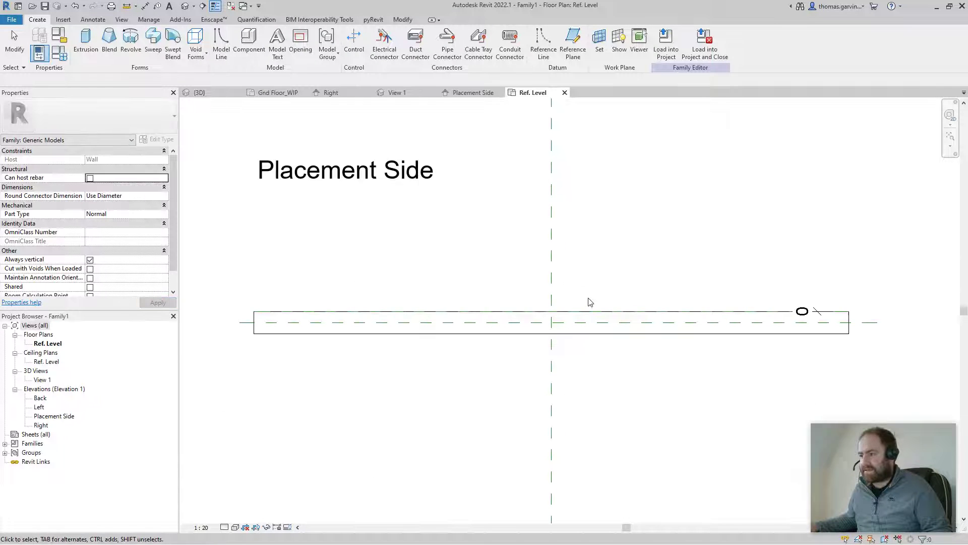
Review the family category and parameters settings of the new wall-based family
{"action": "left_click", "coordinate": [266, 322]}
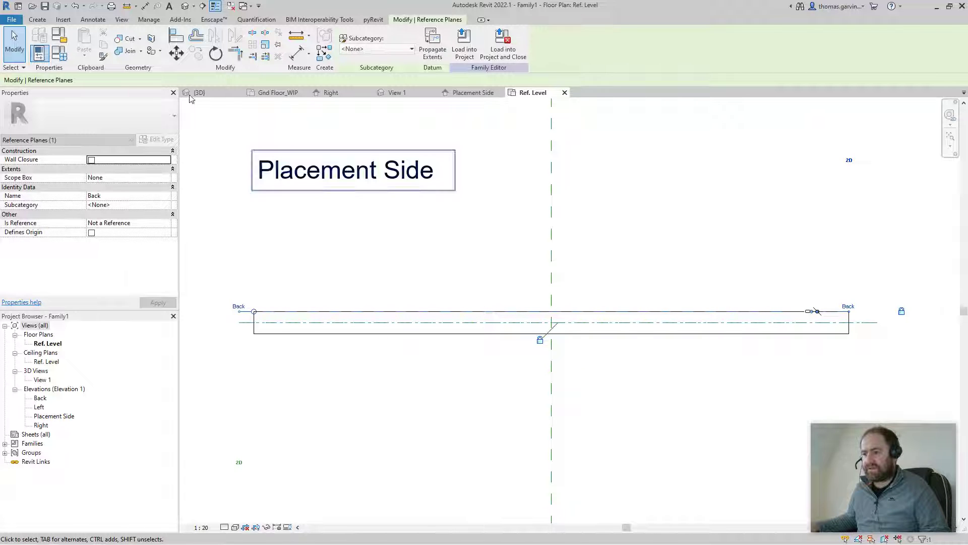
{"action": "left_click", "coordinate": [64, 38]}
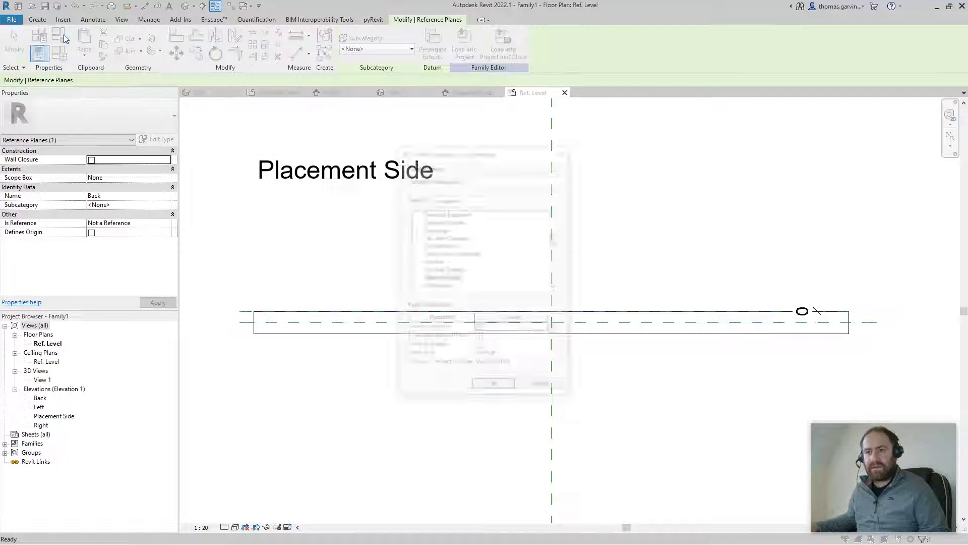
{"action": "key", "text": "Return"}
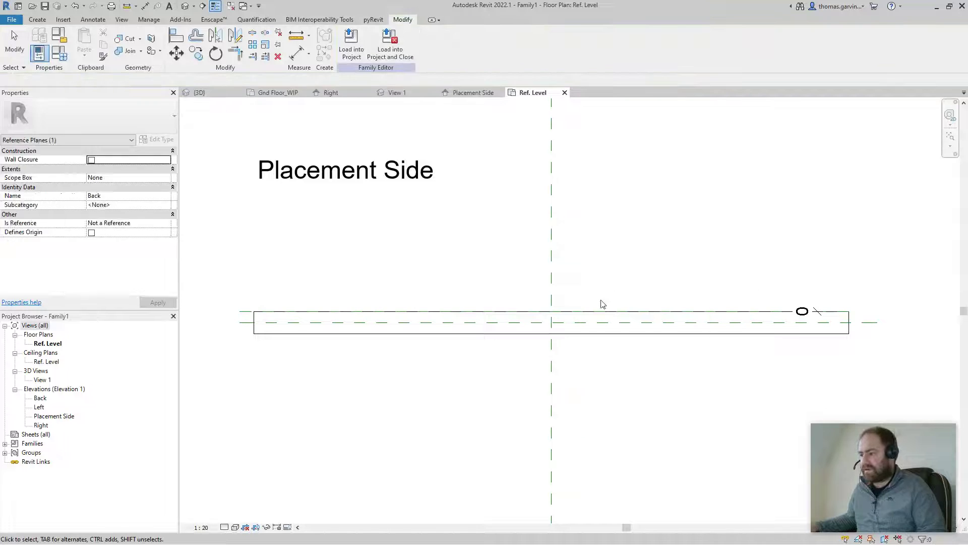
In the Ref. Level plan, draw two vertical reference planes crossing the wall, about 304 mm and 260 mm either side of the centre plane
{"action": "left_click", "coordinate": [38, 22]}
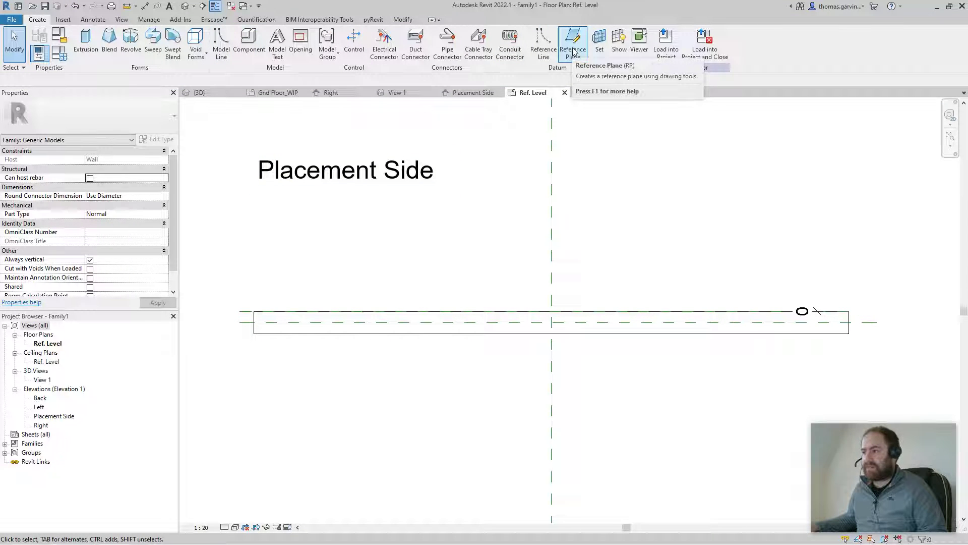
{"action": "left_click", "coordinate": [574, 52]}
{"action": "left_click", "coordinate": [506, 263]}
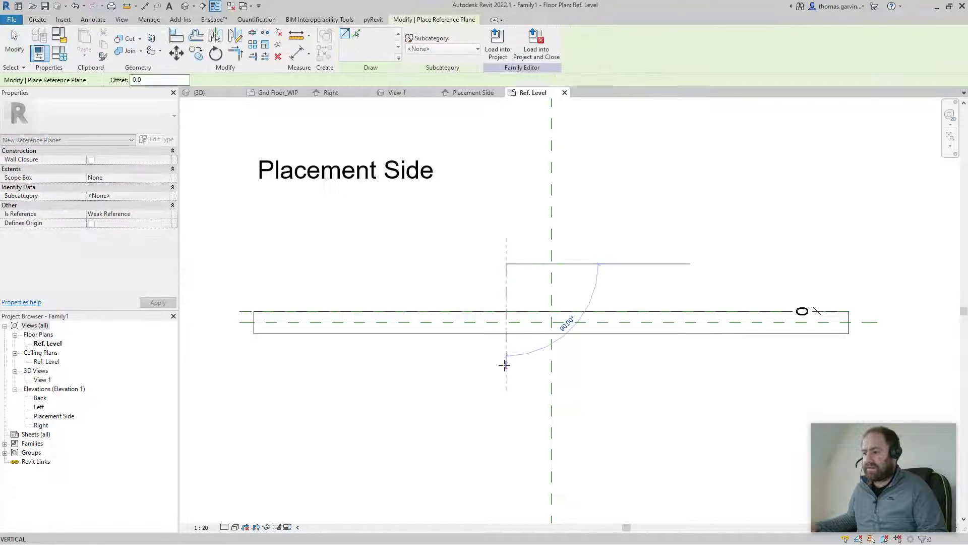
{"action": "left_click", "coordinate": [506, 365]}
{"action": "left_click", "coordinate": [590, 263]}
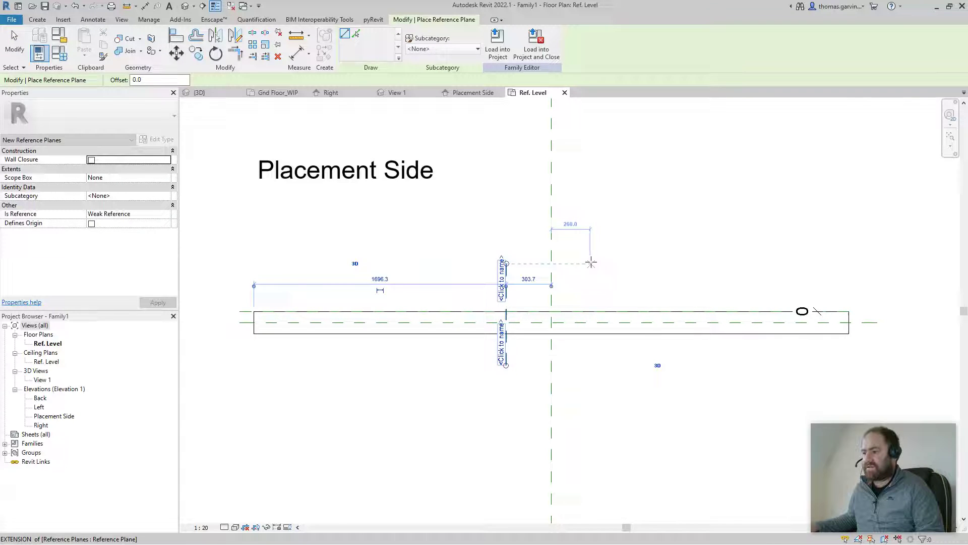
{"action": "left_click", "coordinate": [590, 364]}
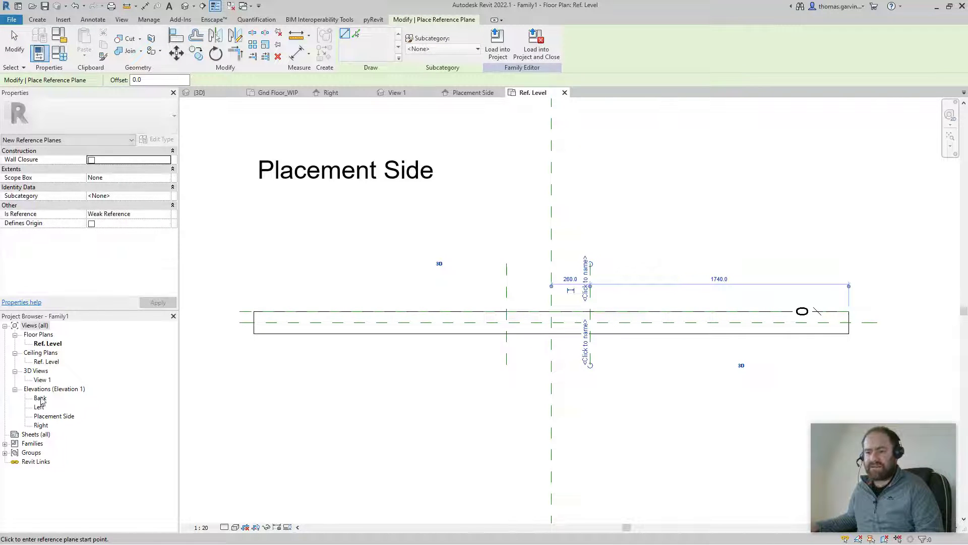
{"action": "key", "text": "Escape"}
In the Placement Side elevation, draw three horizontal reference planes across the vertical ones, spaced about 205 mm and 340 mm apart from the lowest up
{"action": "double_click", "coordinate": [45, 416]}
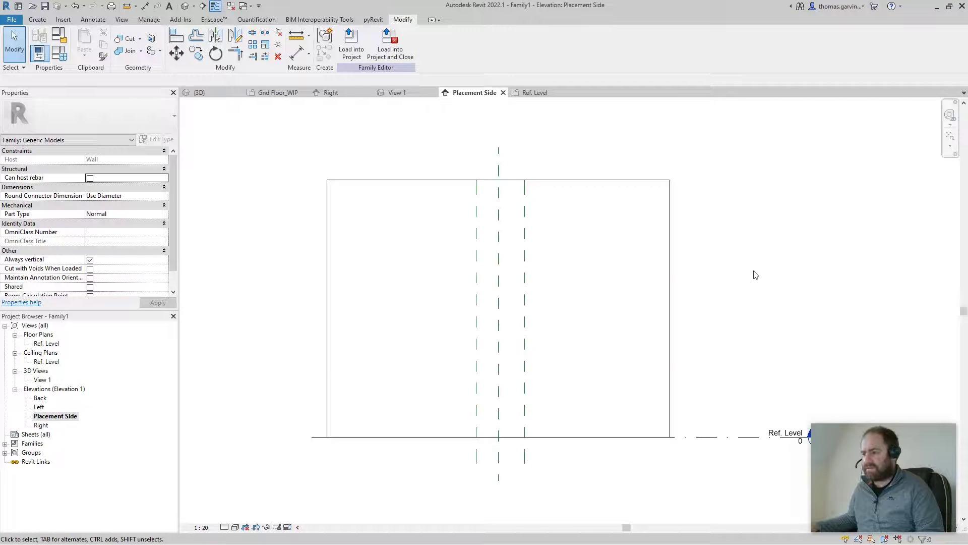
{"action": "scroll", "coordinate": [460, 342], "scroll_direction": "up", "scroll_amount": 4}
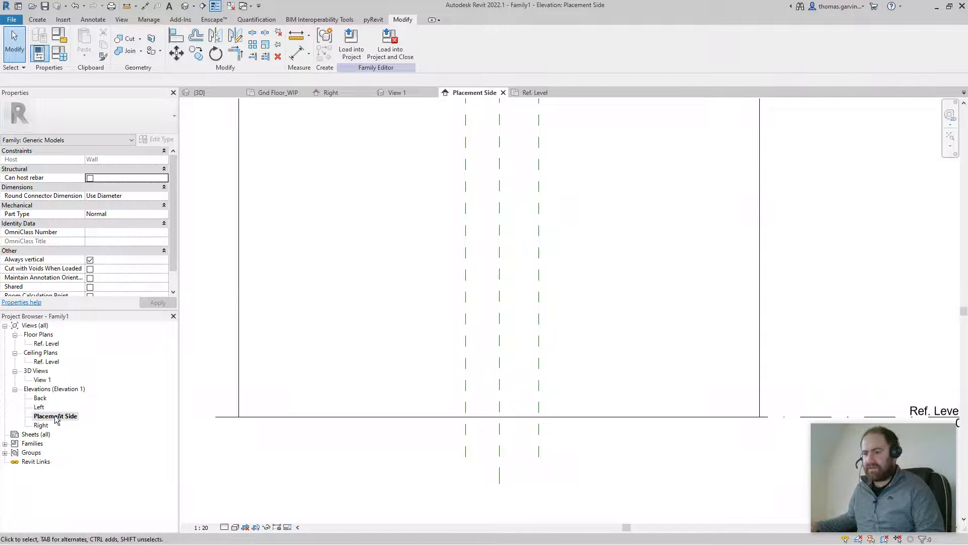
{"action": "left_click", "coordinate": [44, 19]}
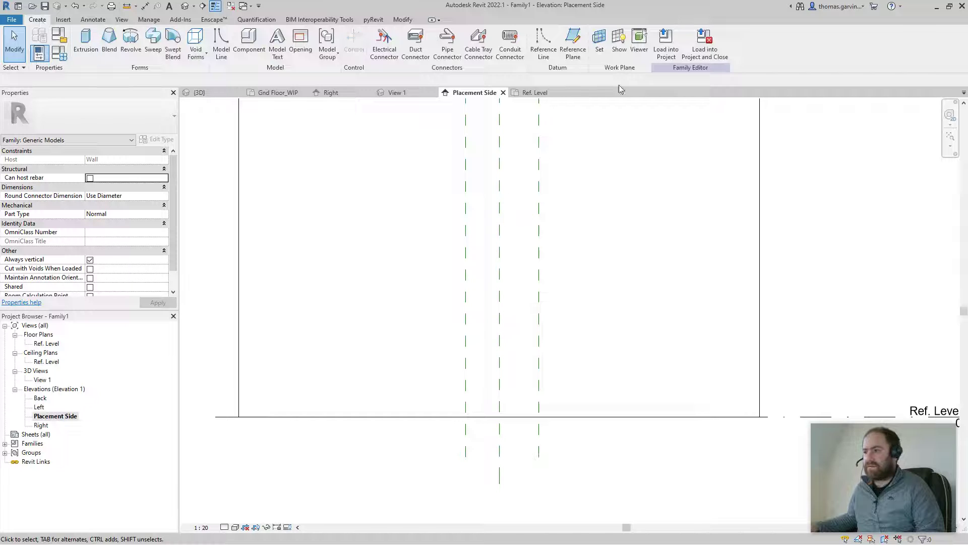
{"action": "left_click", "coordinate": [432, 320]}
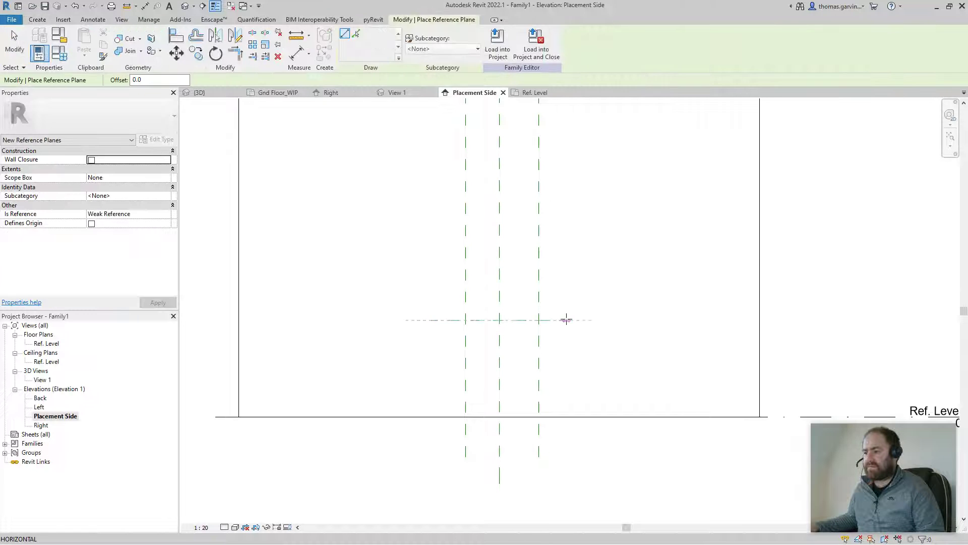
{"action": "left_click", "coordinate": [566, 320]}
{"action": "left_click", "coordinate": [434, 293]}
{"action": "left_click", "coordinate": [566, 293]}
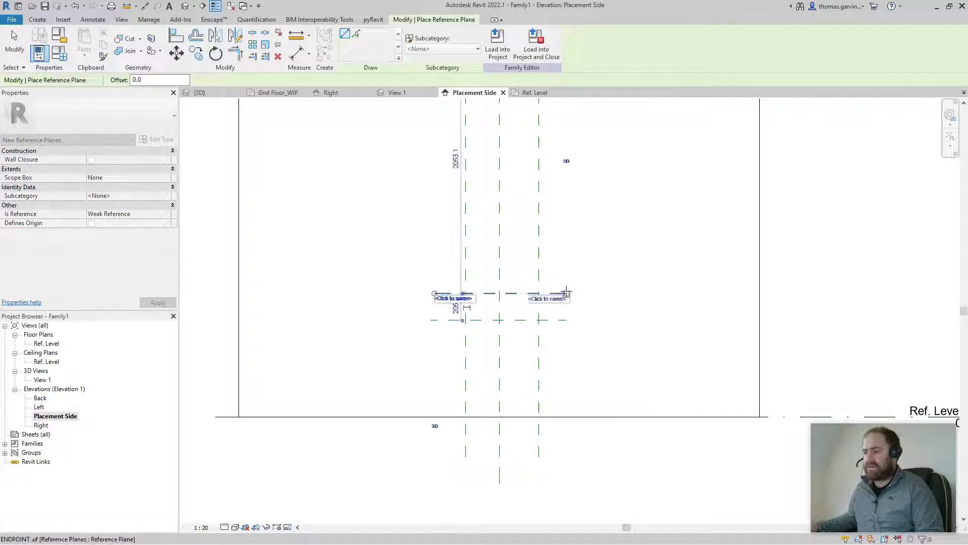
{"action": "left_click", "coordinate": [434, 249]}
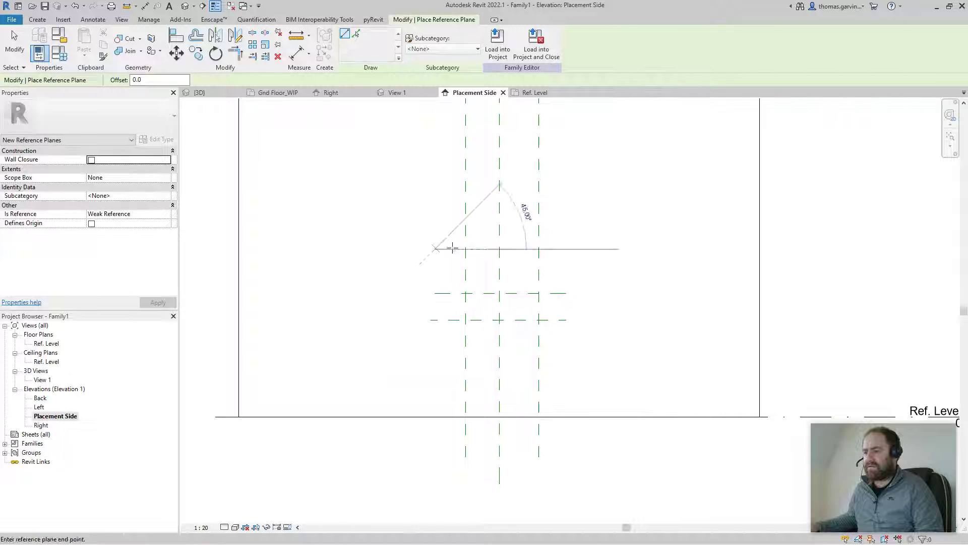
{"action": "left_click", "coordinate": [565, 249]}
{"action": "key", "text": "Escape"}
{"action": "key", "text": "Escape"}
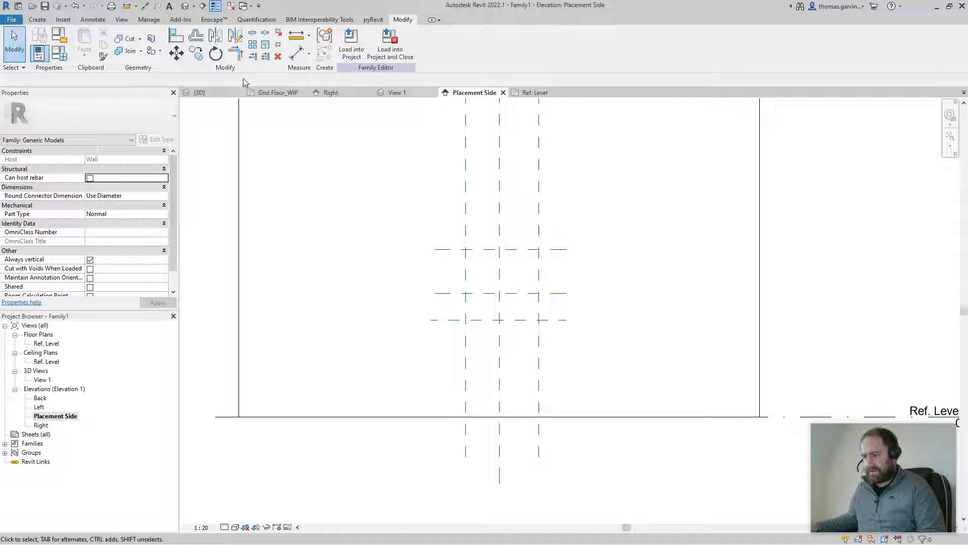
Add an aligned dimension string across the three vertical reference planes and make its segments equal
{"action": "left_click", "coordinate": [146, 7]}
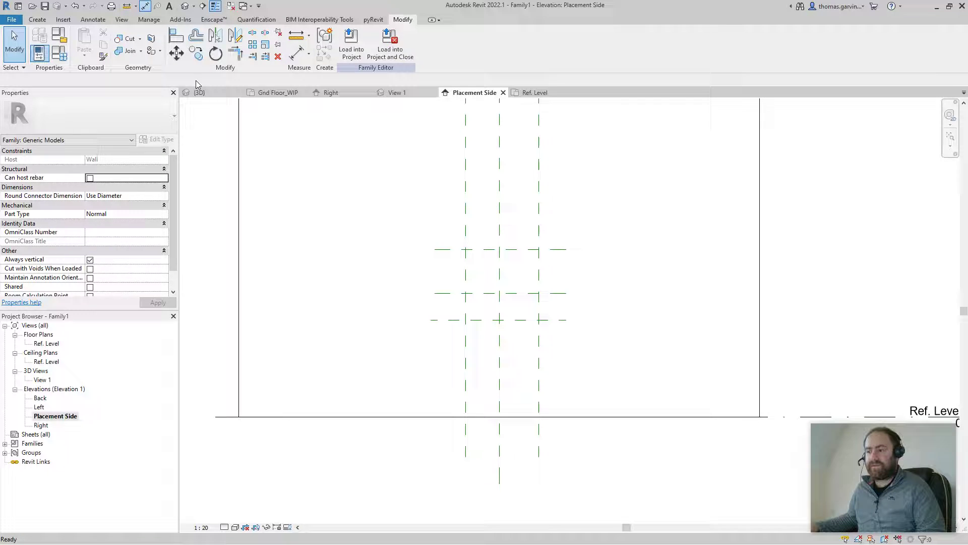
{"action": "scroll", "coordinate": [472, 341], "scroll_direction": "up", "scroll_amount": 3}
{"action": "left_click", "coordinate": [462, 338]}
{"action": "left_click", "coordinate": [513, 349]}
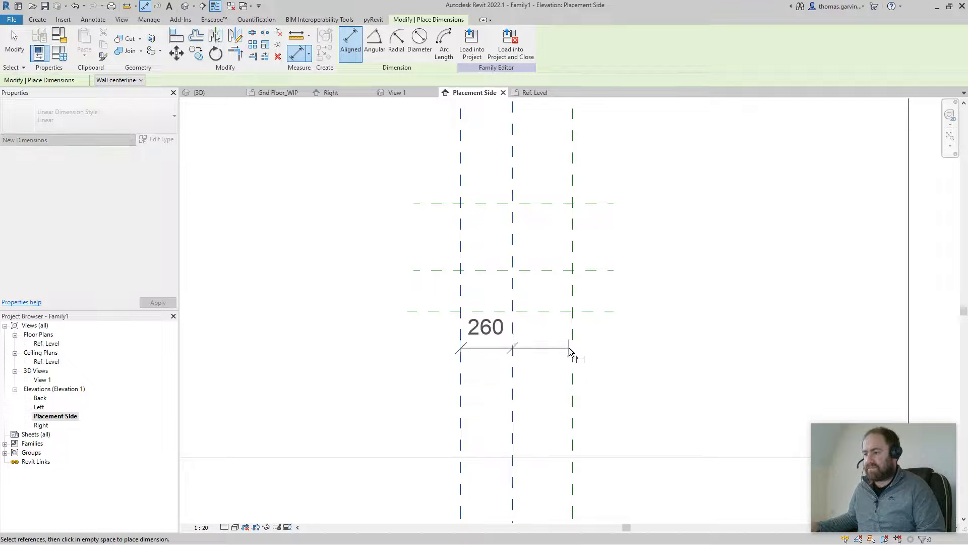
{"action": "left_click", "coordinate": [572, 352]}
{"action": "left_click", "coordinate": [619, 380]}
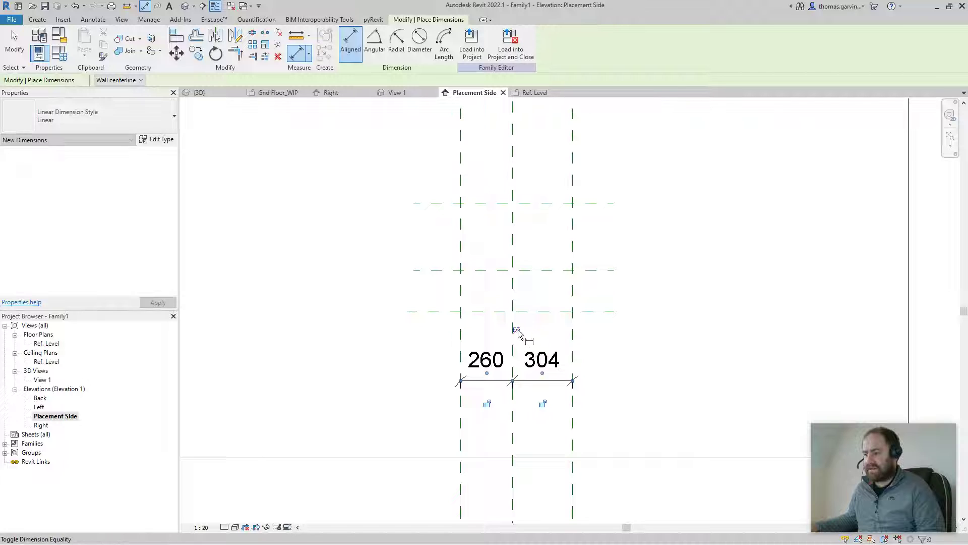
{"action": "left_click", "coordinate": [517, 331]}
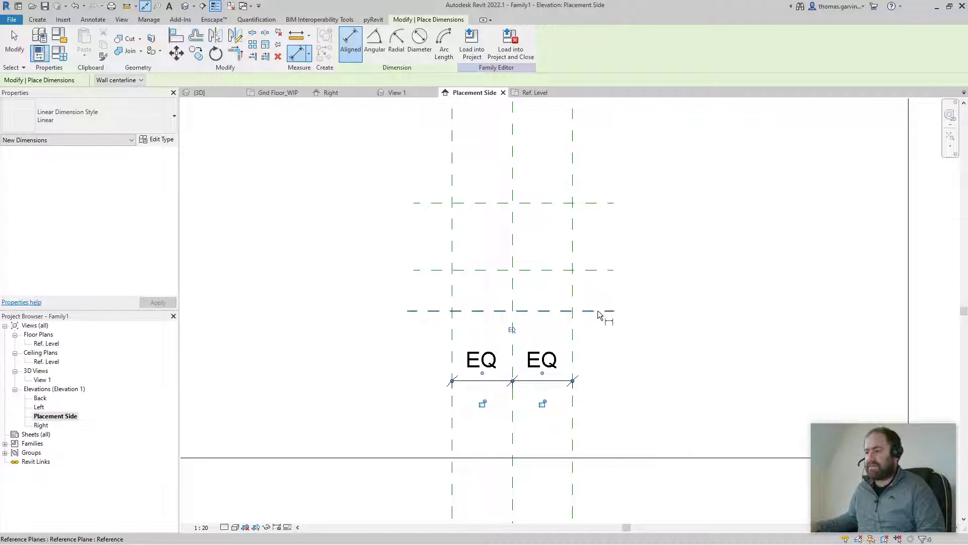
Add an aligned dimension string across the three horizontal reference planes and make its segments equal
{"action": "left_click", "coordinate": [603, 311]}
{"action": "left_click", "coordinate": [606, 270]}
{"action": "left_click", "coordinate": [609, 203]}
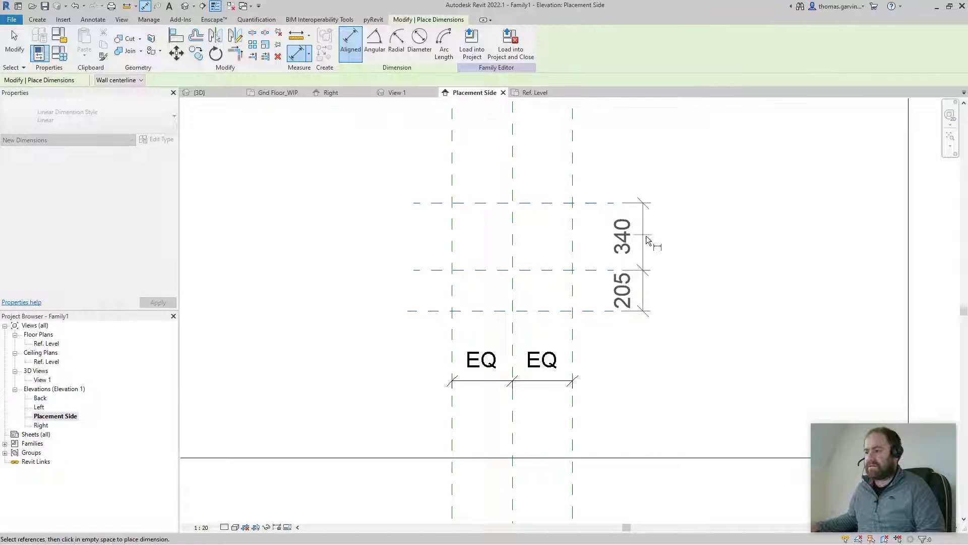
{"action": "left_click", "coordinate": [658, 250]}
{"action": "left_click", "coordinate": [607, 257]}
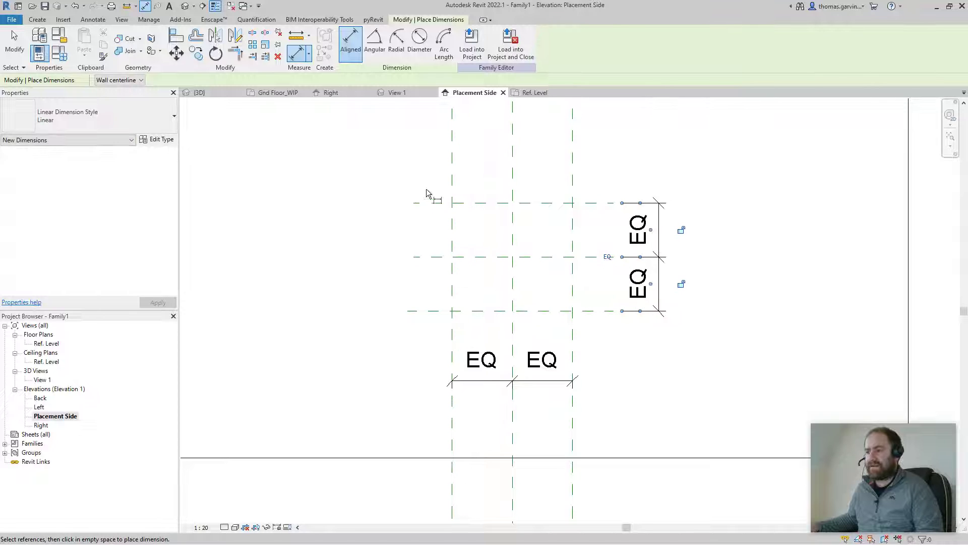
Add an overall height dimension between the highest and lowest horizontal reference planes, outside the equal string
{"action": "left_click", "coordinate": [563, 204]}
{"action": "left_click", "coordinate": [561, 311]}
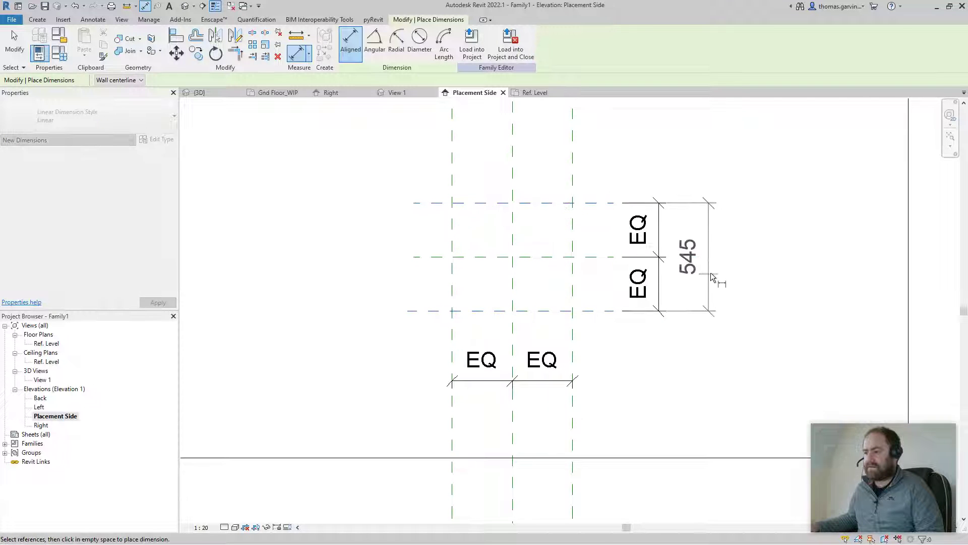
{"action": "left_click", "coordinate": [712, 275]}
Add an overall width dimension between the two outer vertical reference planes, below the equal string
{"action": "left_click", "coordinate": [453, 335]}
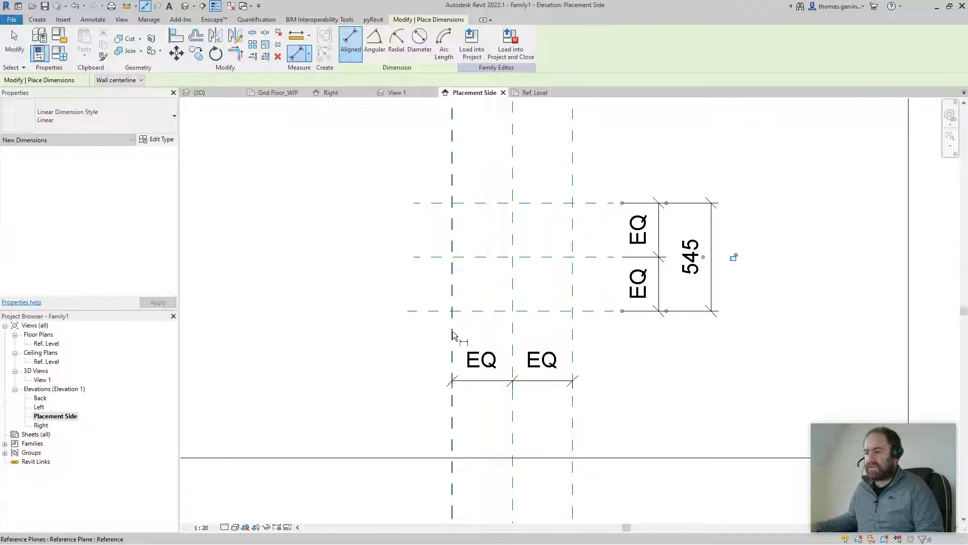
{"action": "left_click", "coordinate": [572, 340]}
{"action": "left_click", "coordinate": [584, 435]}
{"action": "middle_click_drag", "start_coordinate": [584, 435], "coordinate": [609, 372]}
{"action": "key", "text": "Escape"}
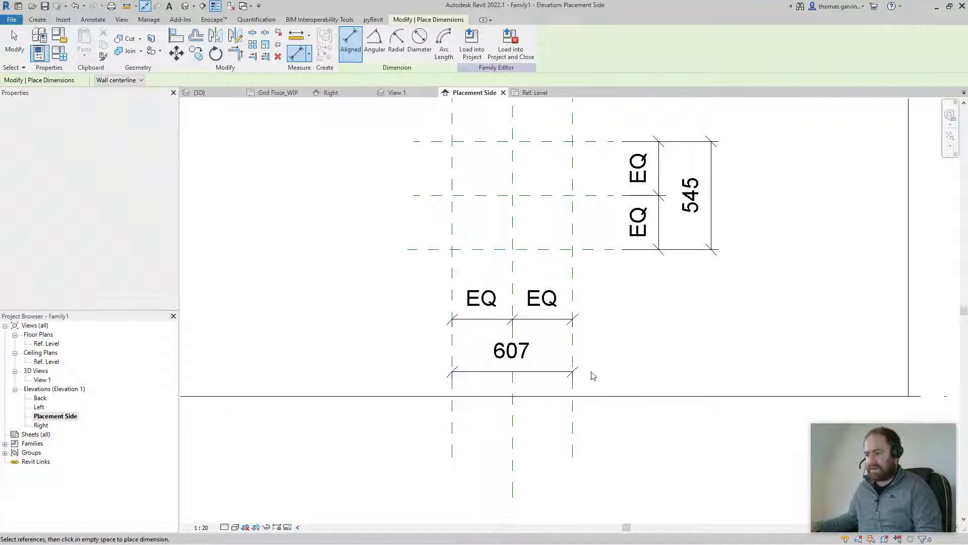
{"action": "key", "text": "Escape"}
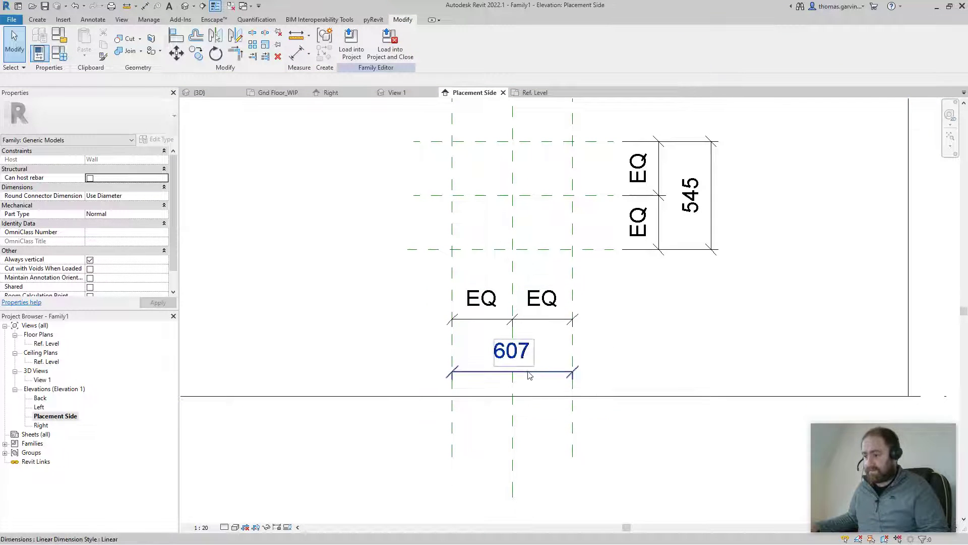
Label the overall width dimension with a new type family parameter named Canvas Width
{"action": "left_click", "coordinate": [527, 367]}
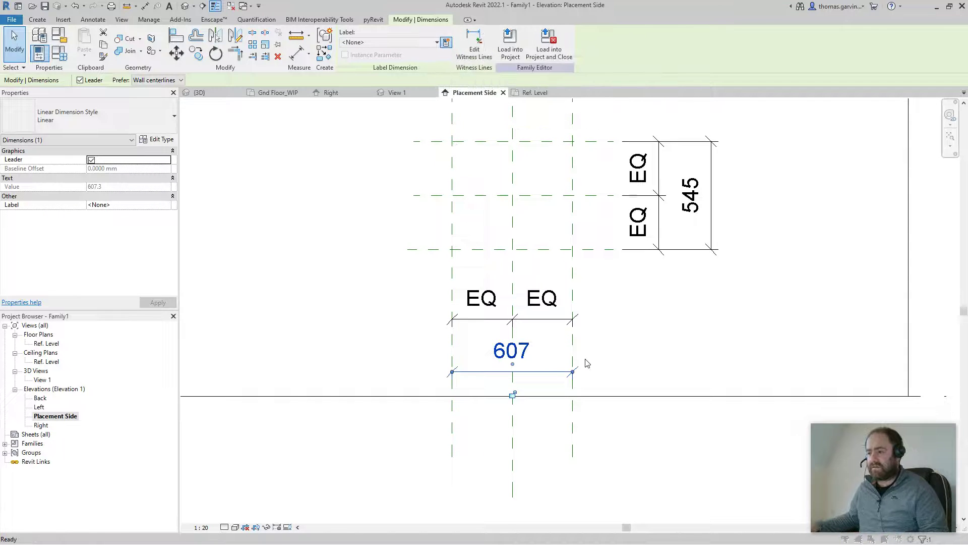
{"action": "type", "text": "Canvas Width"}
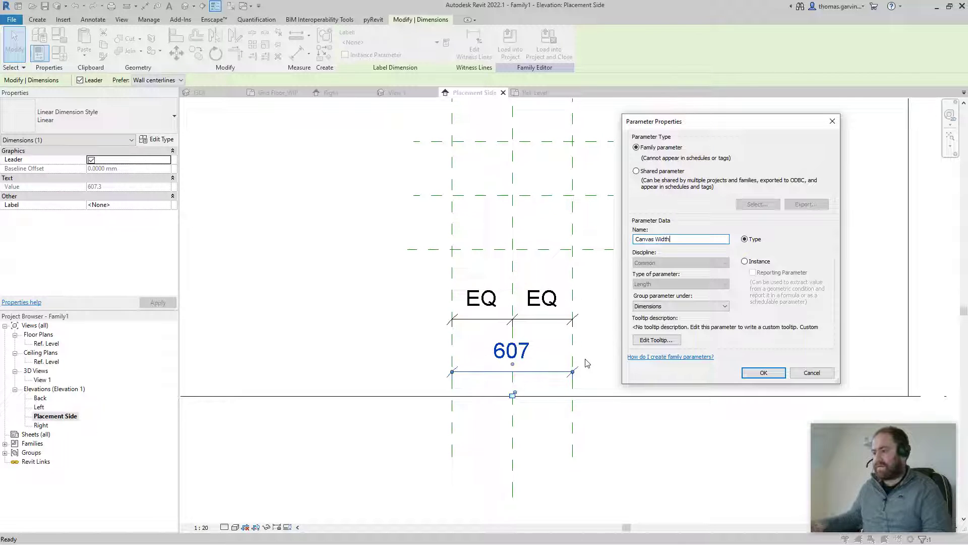
{"action": "key", "text": "Return"}
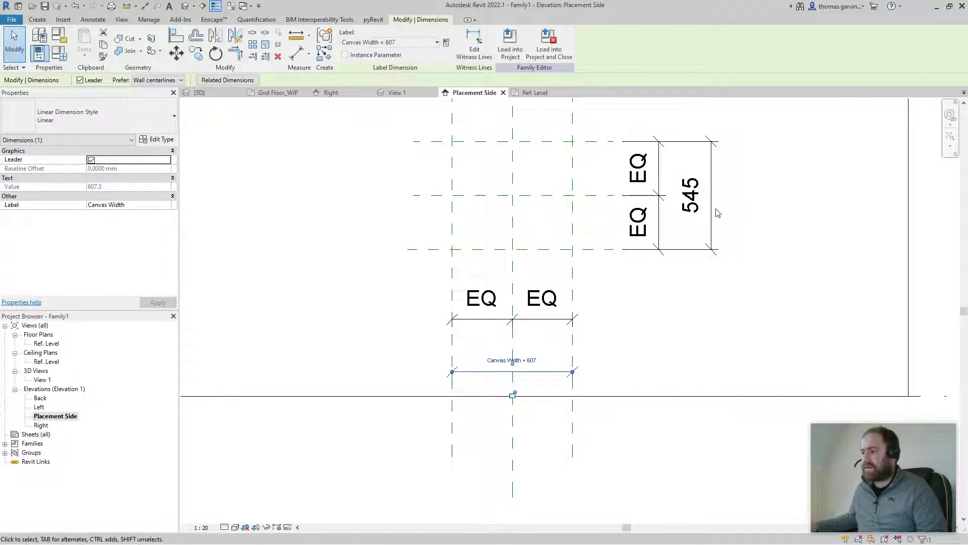
Label the overall height dimension with a new type family parameter named Canvas Height
{"action": "left_click", "coordinate": [710, 215]}
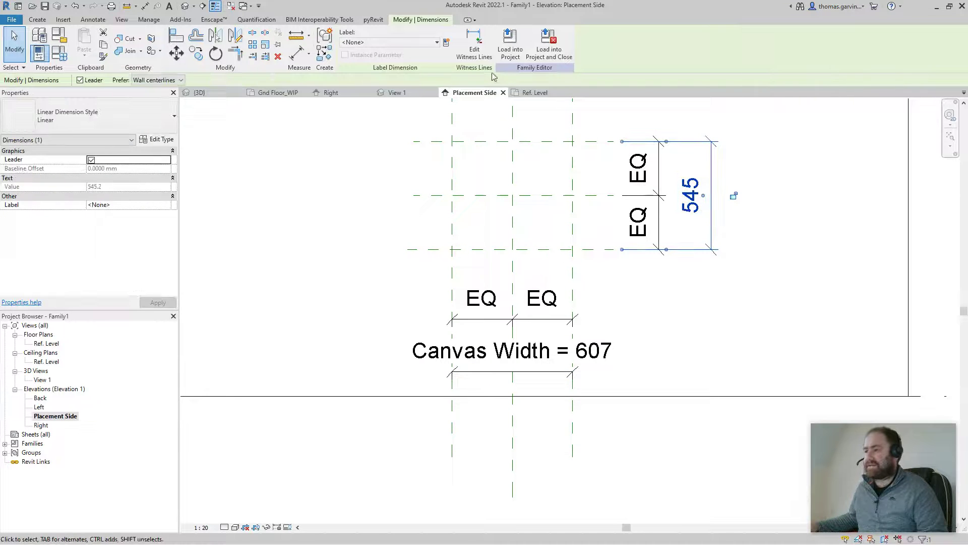
{"action": "left_click", "coordinate": [446, 42]}
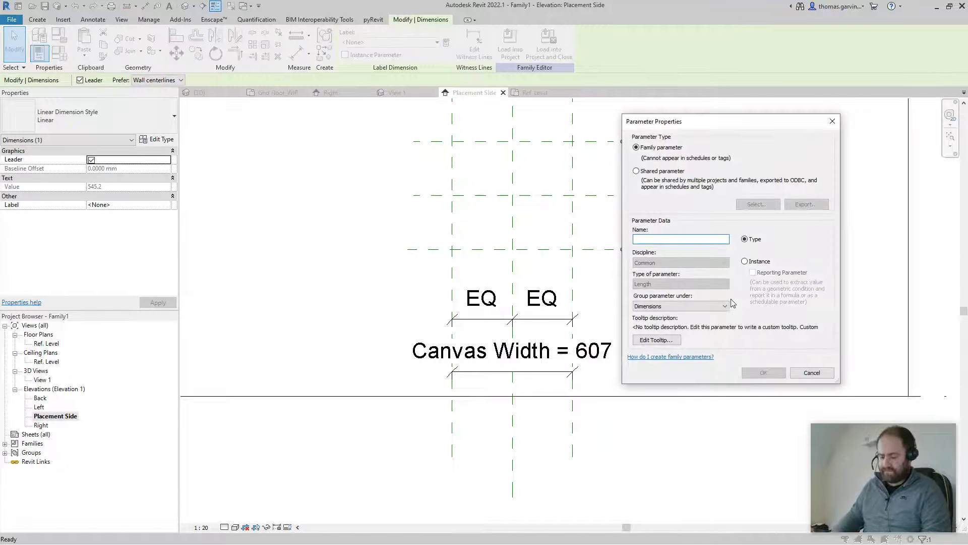
{"action": "type", "text": "Canvas Height"}
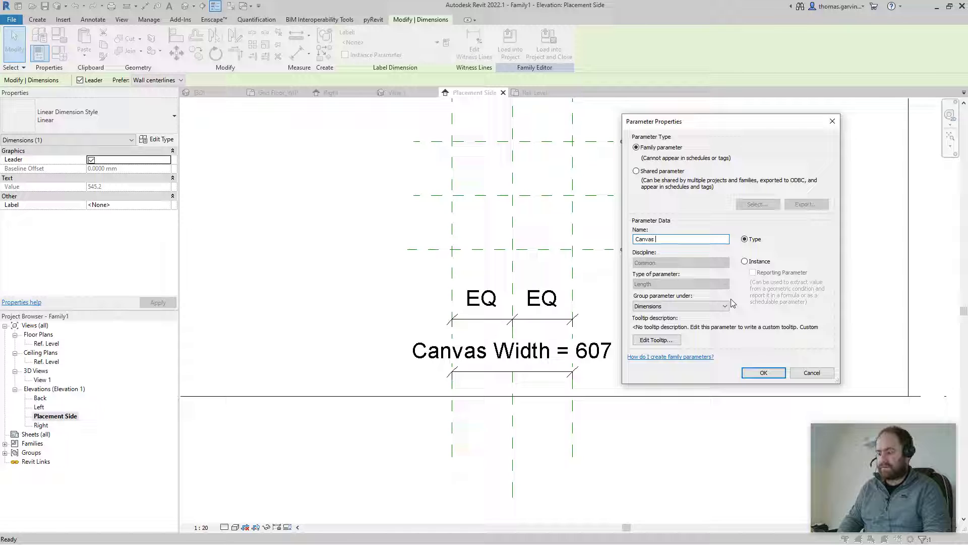
{"action": "left_click", "coordinate": [764, 372]}
Set the Canvas Height dimension to 297 mm and the Canvas Width dimension to 210 mm
{"action": "left_click", "coordinate": [706, 168]}
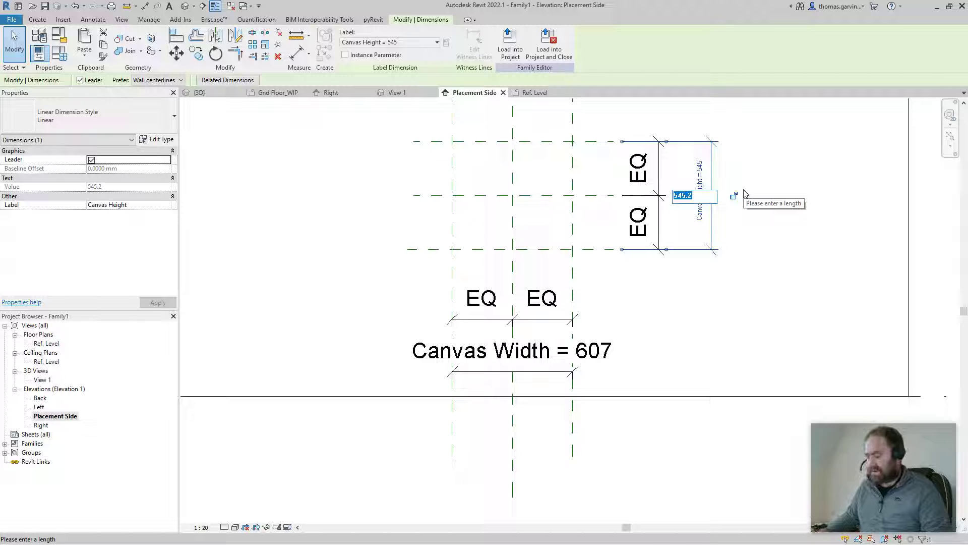
{"action": "type", "text": "297"}
{"action": "key", "text": "Return"}
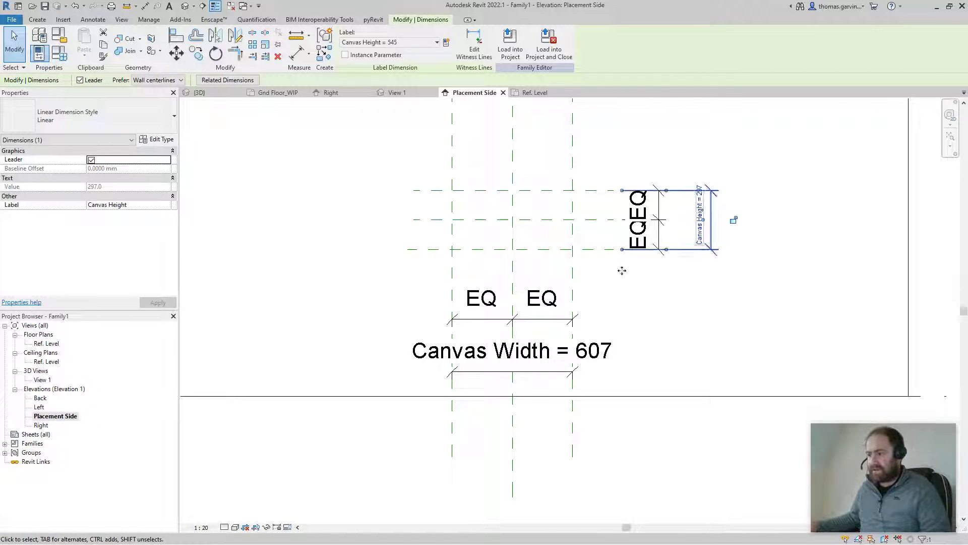
{"action": "left_click", "coordinate": [573, 359]}
{"action": "left_click", "coordinate": [512, 356]}
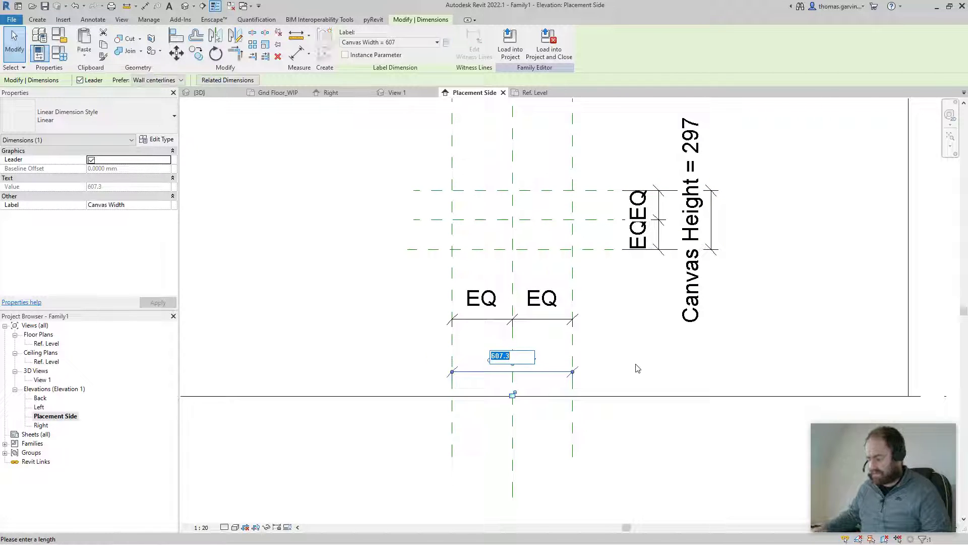
{"action": "type", "text": "210"}
{"action": "key", "text": "Return"}
{"action": "left_click", "coordinate": [638, 368]}
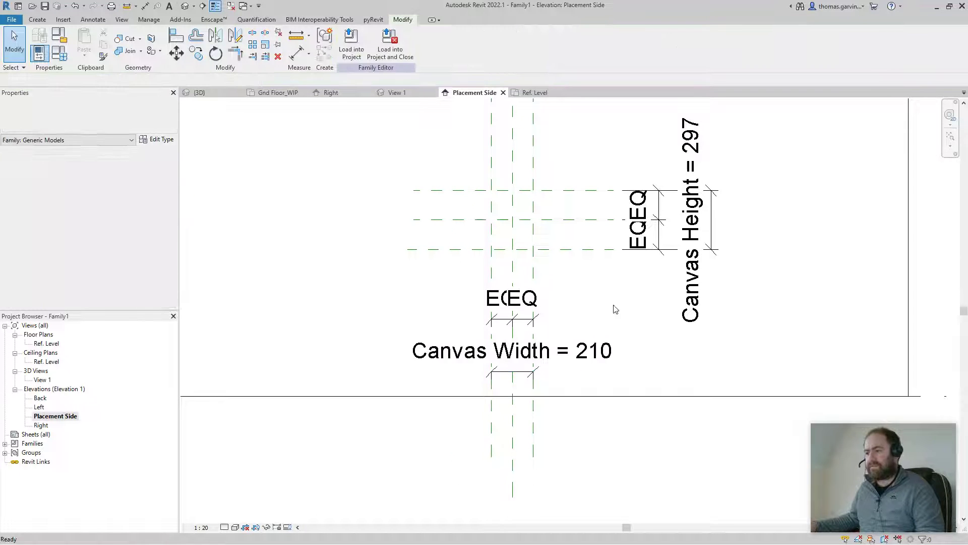
In the Ref. Level floor plan, draw a horizontal reference plane about 51 mm outside the wall's placement-side face, crossing the three vertical planes
{"action": "middle_click_drag", "start_coordinate": [540, 214], "coordinate": [540, 292]}
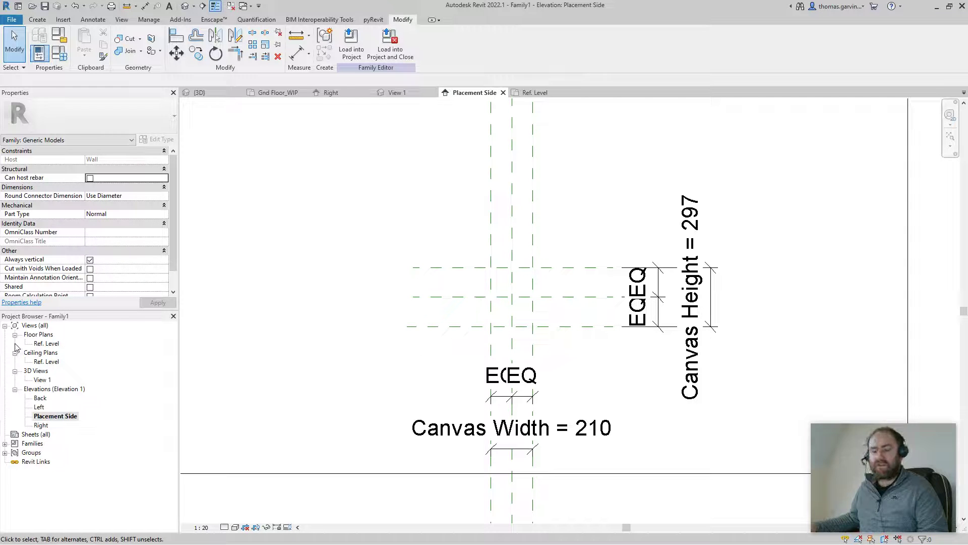
{"action": "double_click", "coordinate": [46, 344]}
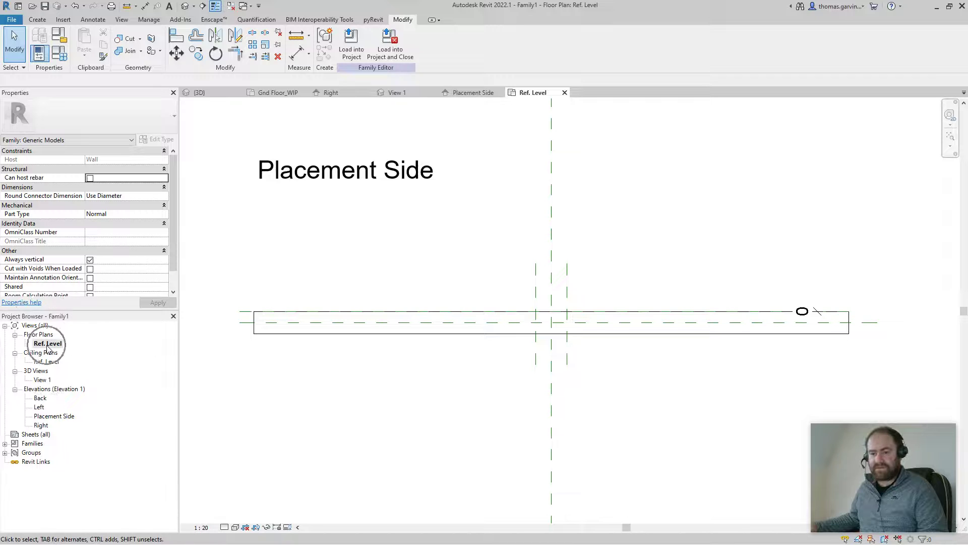
{"action": "scroll", "coordinate": [531, 330], "scroll_direction": "up", "scroll_amount": 2}
{"action": "left_click", "coordinate": [36, 20]}
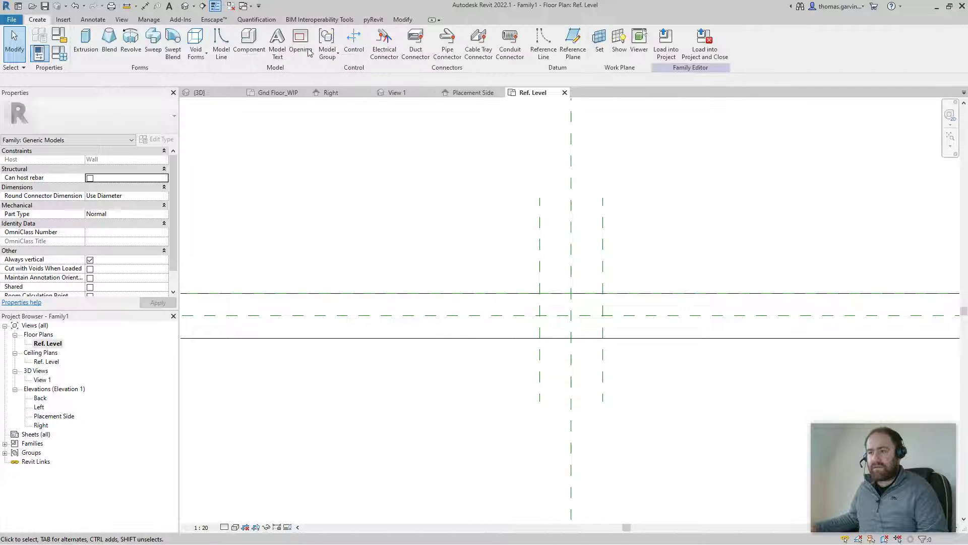
{"action": "left_click", "coordinate": [574, 43]}
{"action": "left_click", "coordinate": [501, 277]}
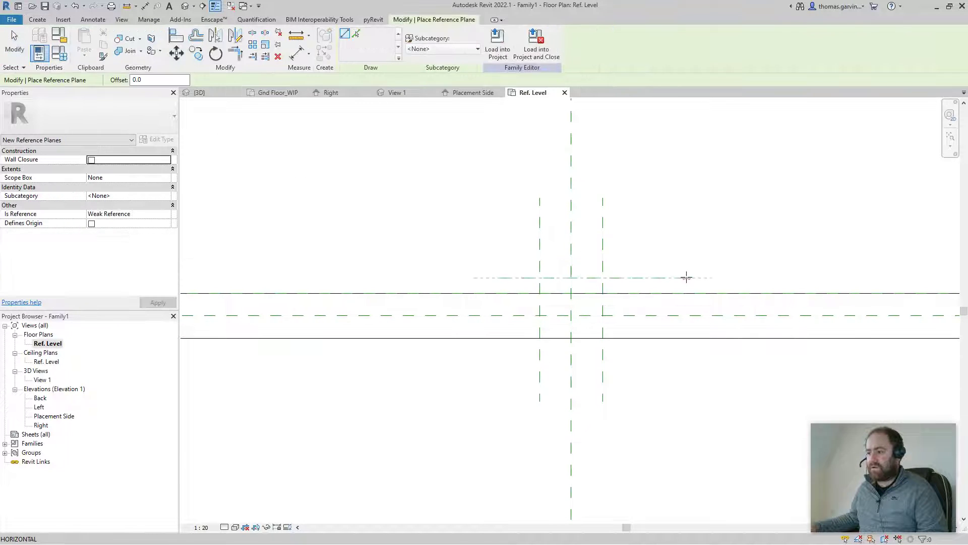
{"action": "left_click", "coordinate": [686, 276]}
{"action": "key", "text": "Escape"}
{"action": "key", "text": "Escape"}
Add an aligned dimension between the new horizontal reference plane and the wall's placement-side face
{"action": "middle_click_drag", "start_coordinate": [448, 262], "coordinate": [763, 275]}
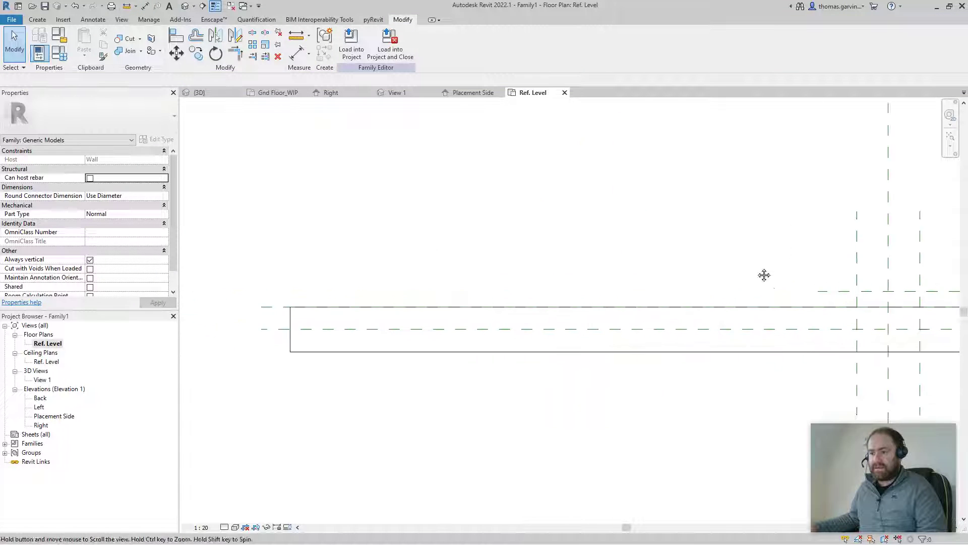
{"action": "scroll", "coordinate": [665, 284], "scroll_direction": "down", "scroll_amount": 2}
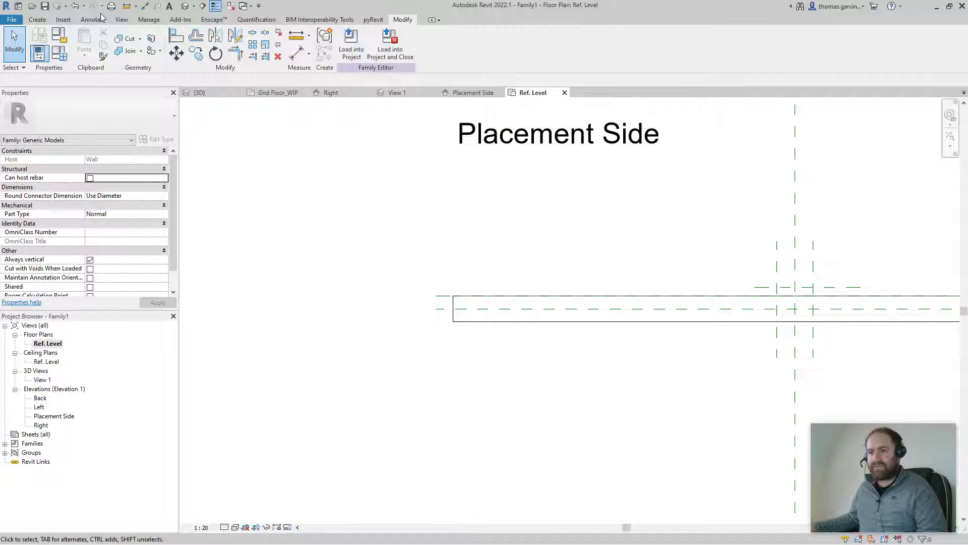
{"action": "left_click", "coordinate": [144, 7]}
{"action": "scroll", "coordinate": [819, 254], "scroll_direction": "up", "scroll_amount": 2}
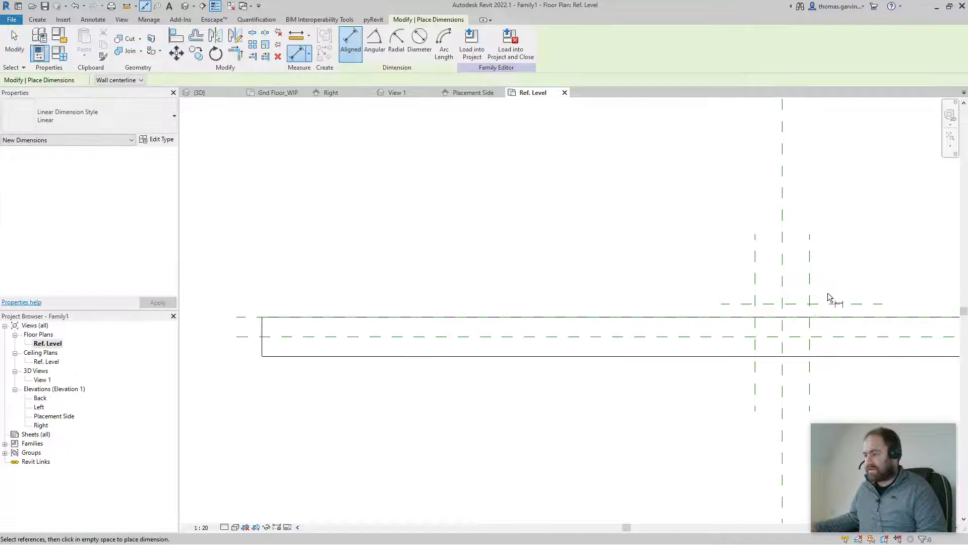
{"action": "left_click", "coordinate": [830, 302]}
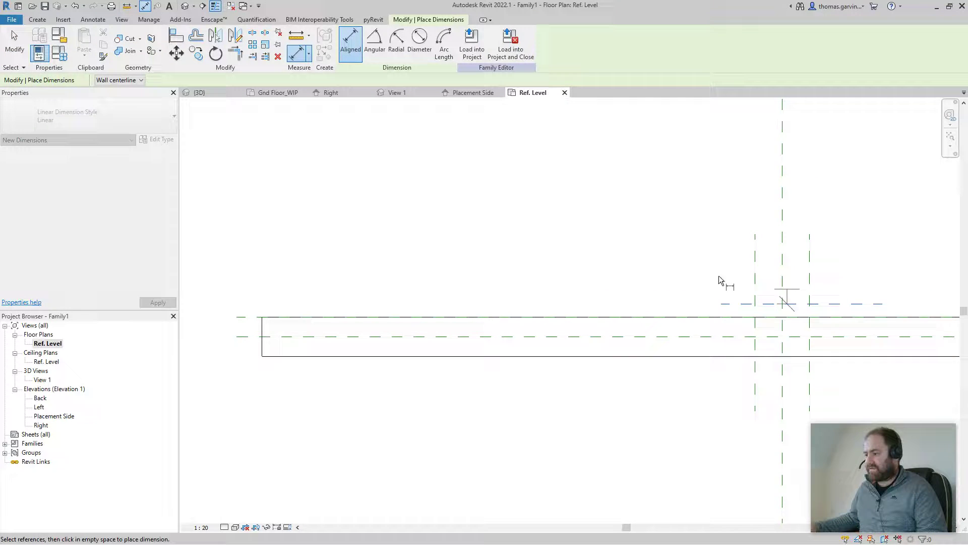
{"action": "left_click", "coordinate": [518, 315]}
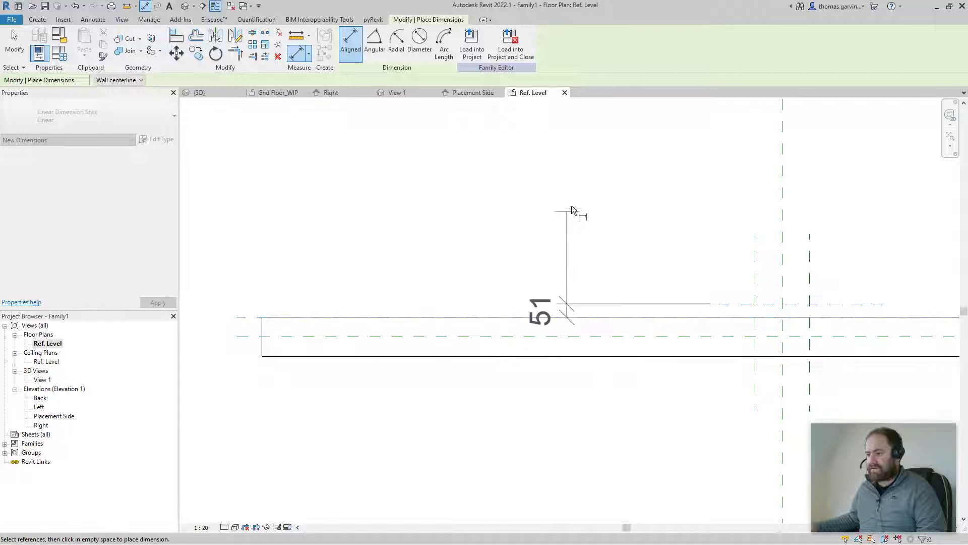
{"action": "middle_click_drag", "start_coordinate": [776, 236], "coordinate": [503, 244]}
{"action": "left_click", "coordinate": [684, 245]}
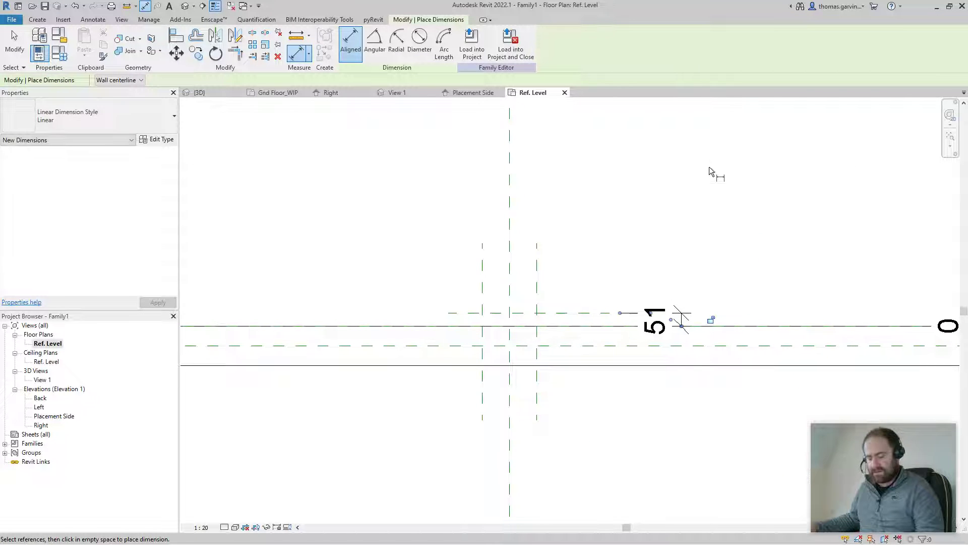
{"action": "key", "text": "Escape"}
Label the dimension between the wall face and the offset plane with a new type family parameter named Canvas Depth
{"action": "left_click", "coordinate": [678, 318]}
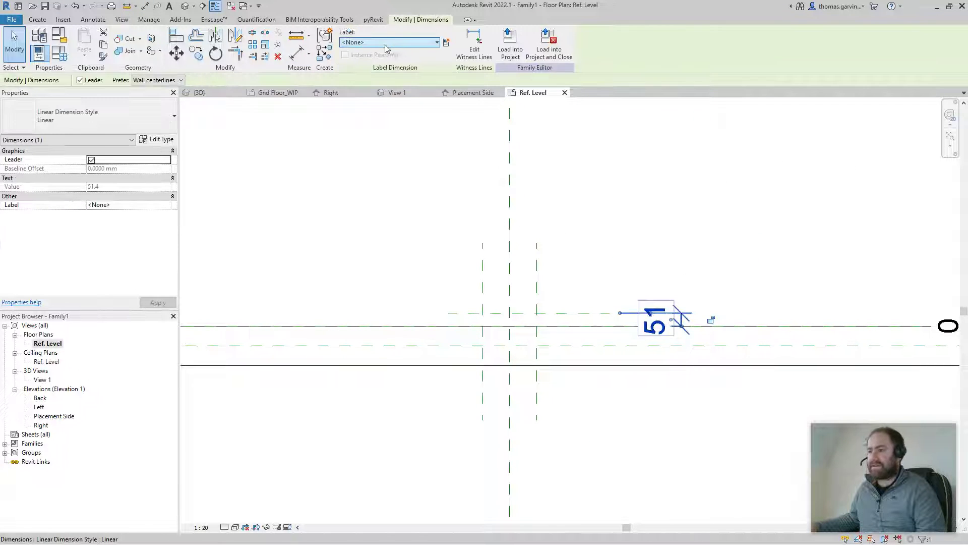
{"action": "left_click", "coordinate": [447, 45]}
{"action": "type", "text": "C"}
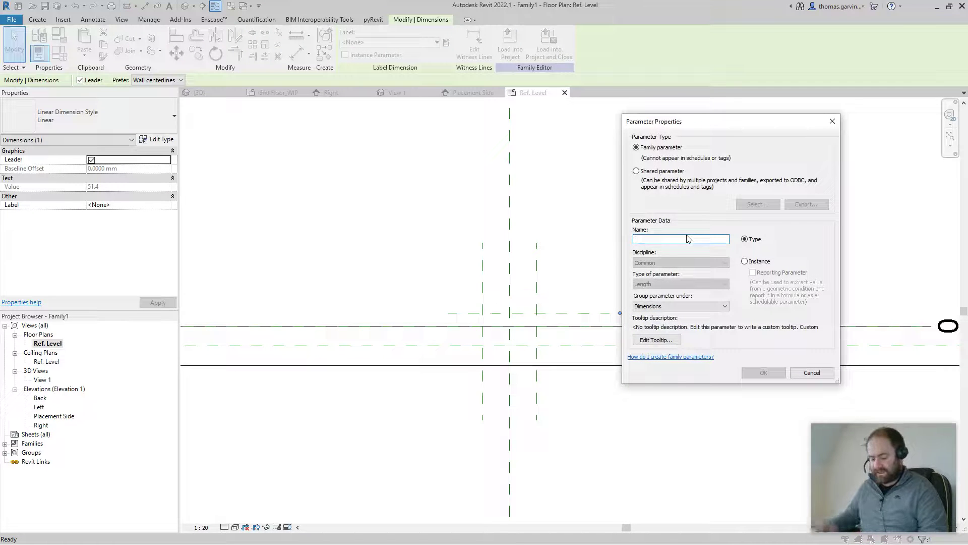
{"action": "type", "text": "anvas "}
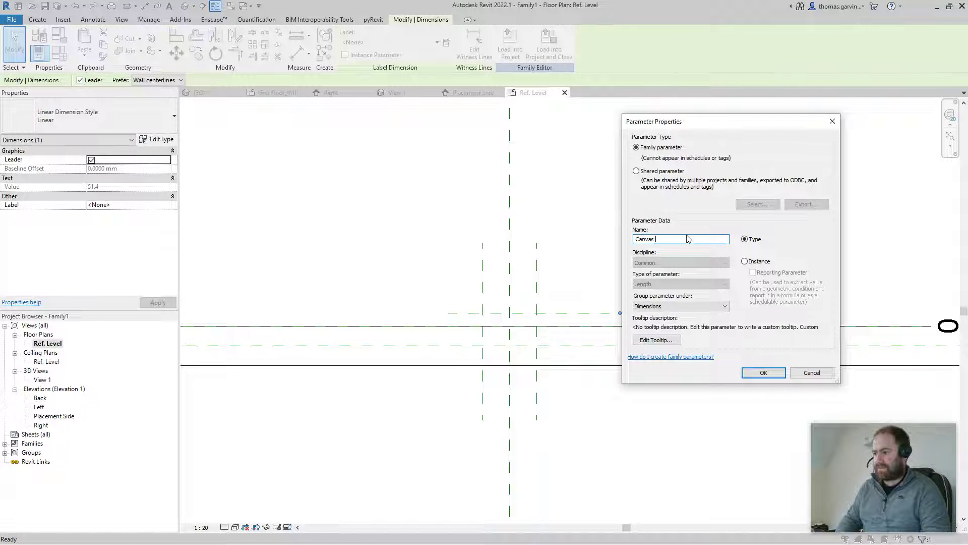
{"action": "type", "text": "Depth"}
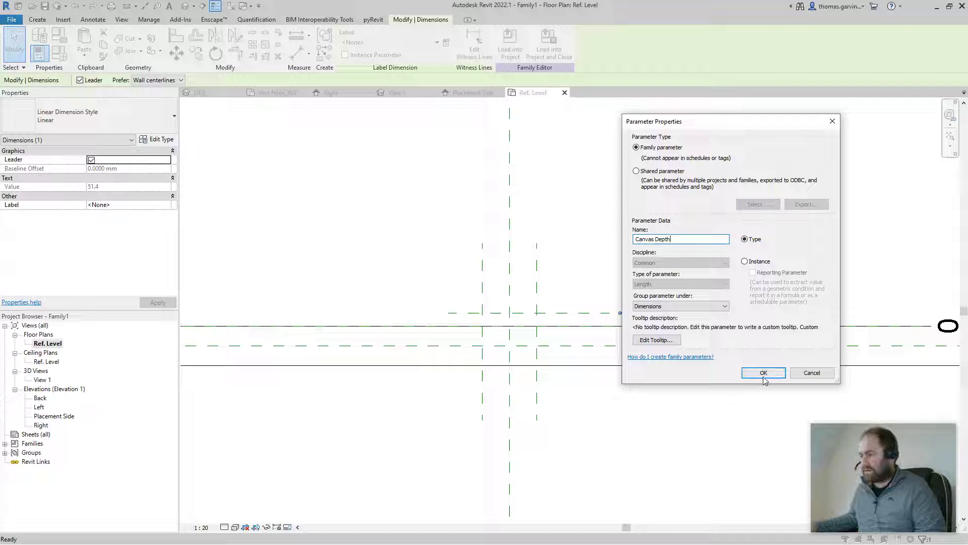
{"action": "left_click", "coordinate": [764, 373]}
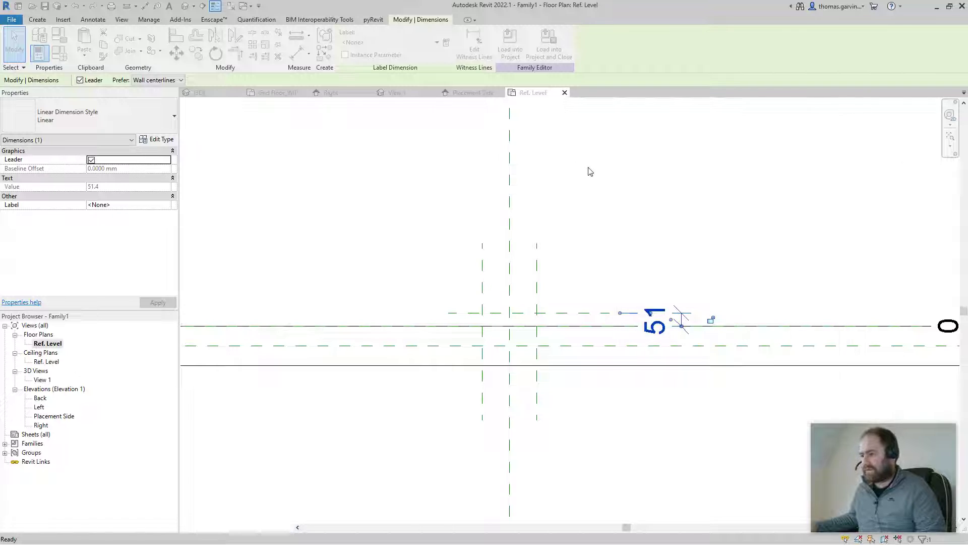
Set the Canvas Depth dimension to 15 mm
{"action": "left_click", "coordinate": [671, 302]}
{"action": "type", "text": "15"}
{"action": "key", "text": "Return"}
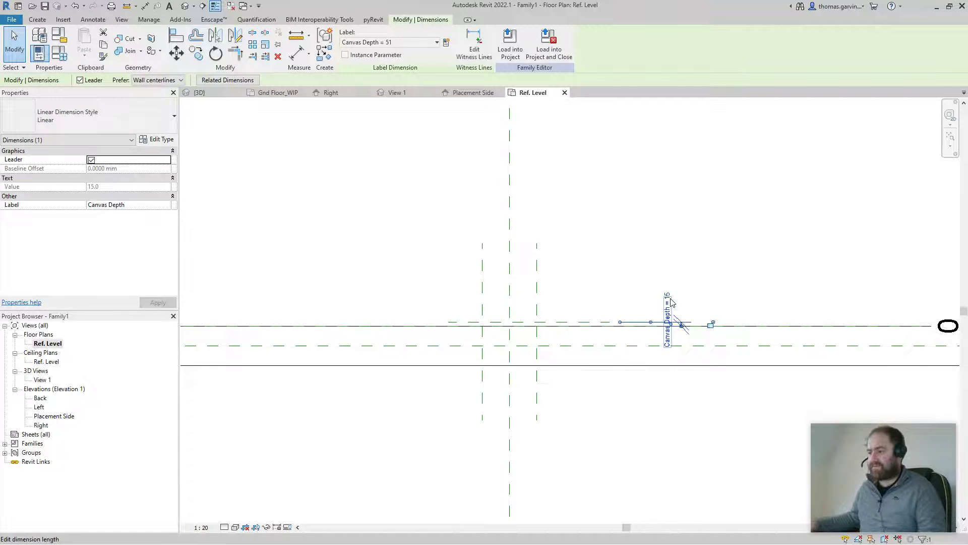
{"action": "left_click", "coordinate": [292, 136]}
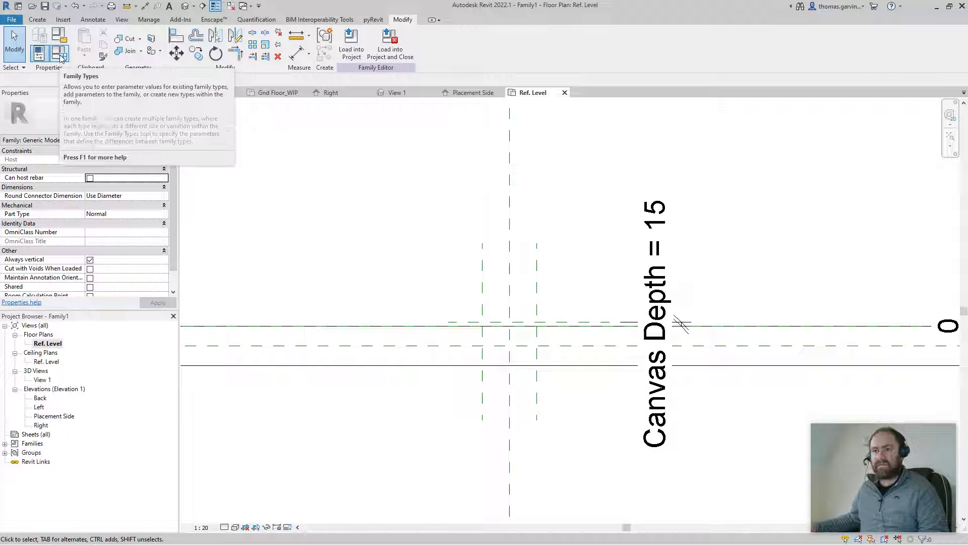
Add a length type parameter named Frame Width to the family types, grouped under Dimensions
{"action": "left_click", "coordinate": [60, 56]}
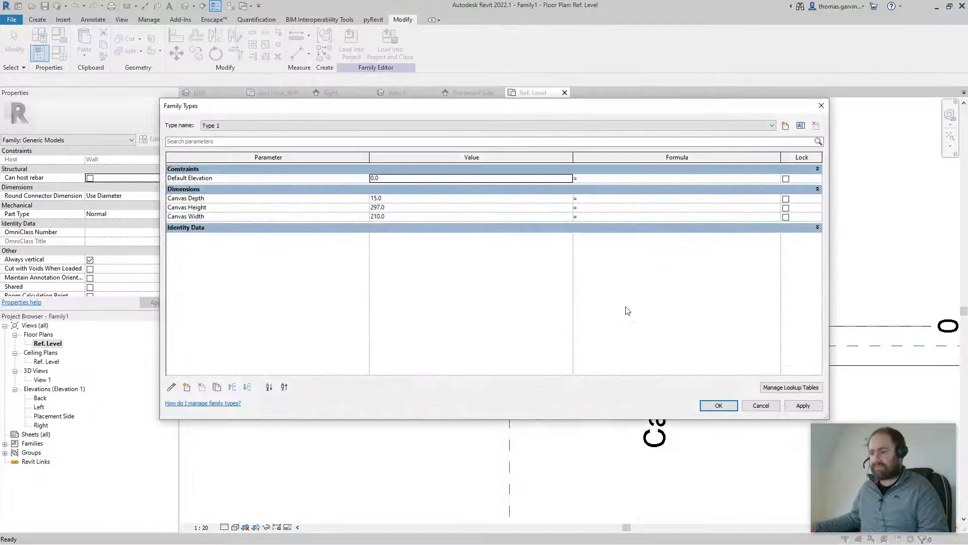
{"action": "left_click", "coordinate": [187, 388]}
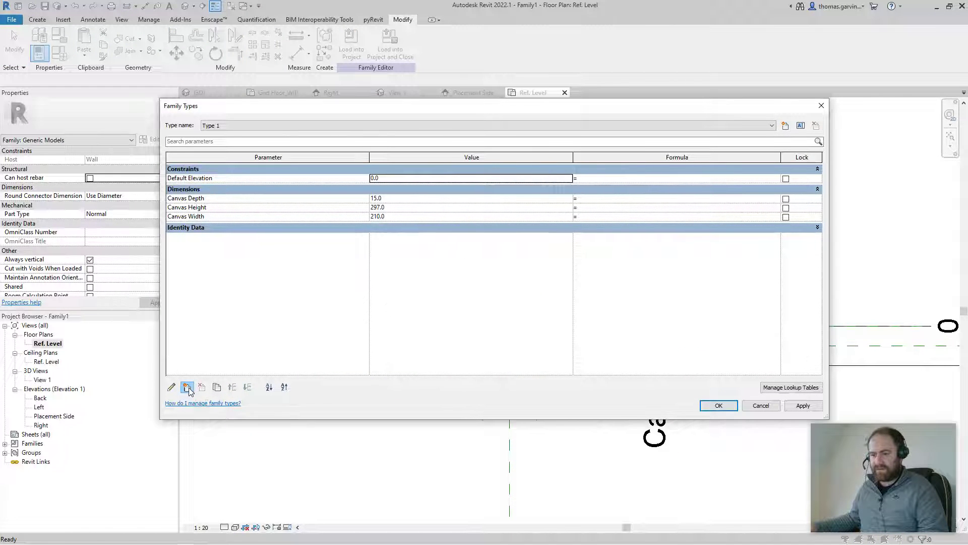
{"action": "type", "text": "F"}
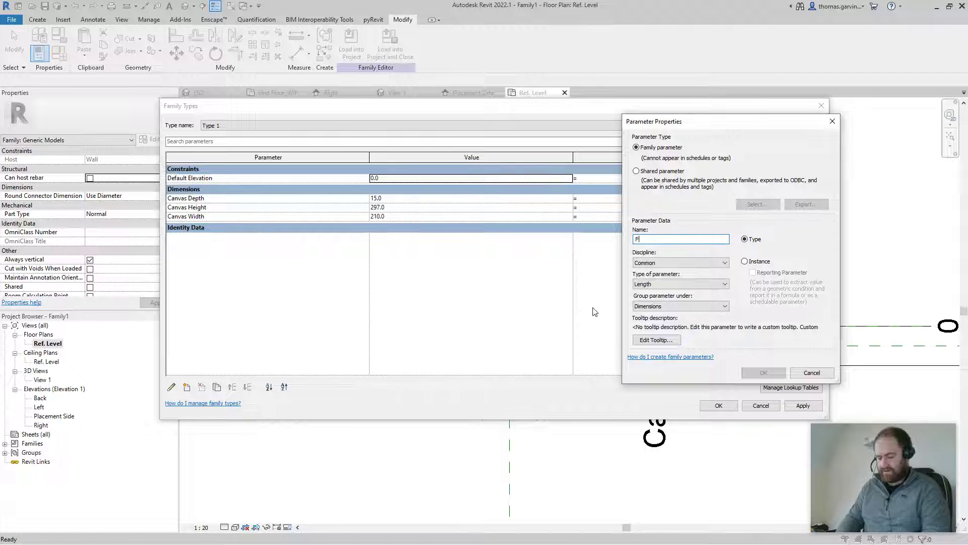
{"action": "type", "text": "rame Width"}
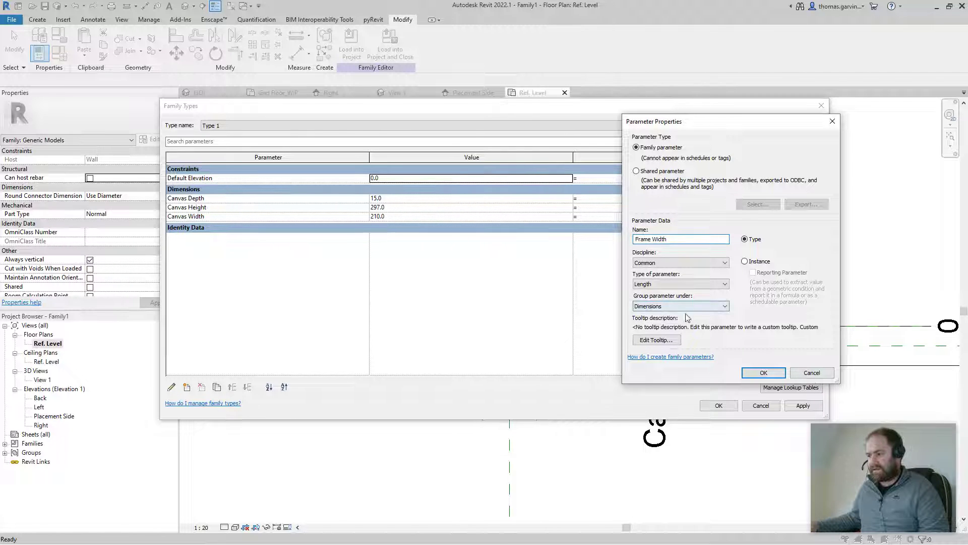
{"action": "left_click", "coordinate": [764, 374]}
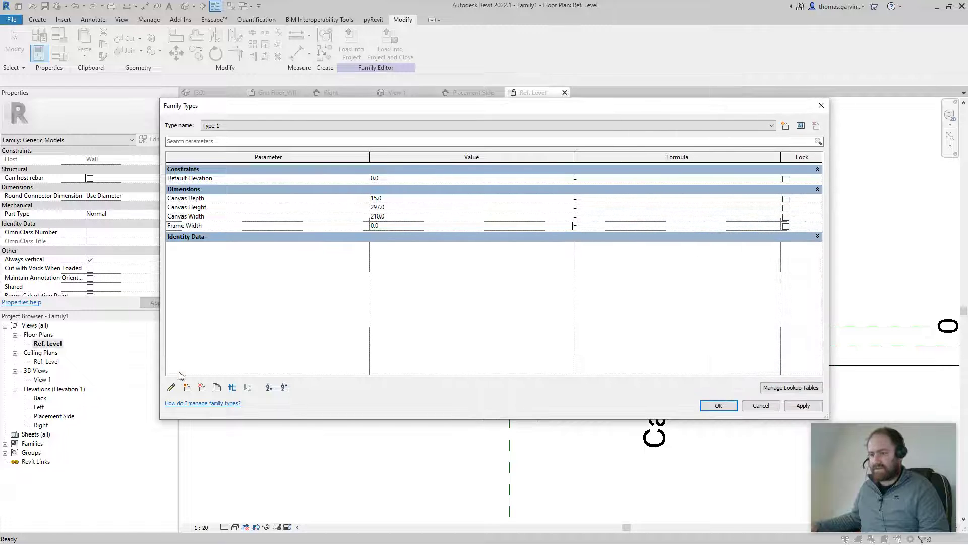
Add a second length type parameter named Frame Depth, grouped under Dimensions
{"action": "left_click", "coordinate": [187, 388]}
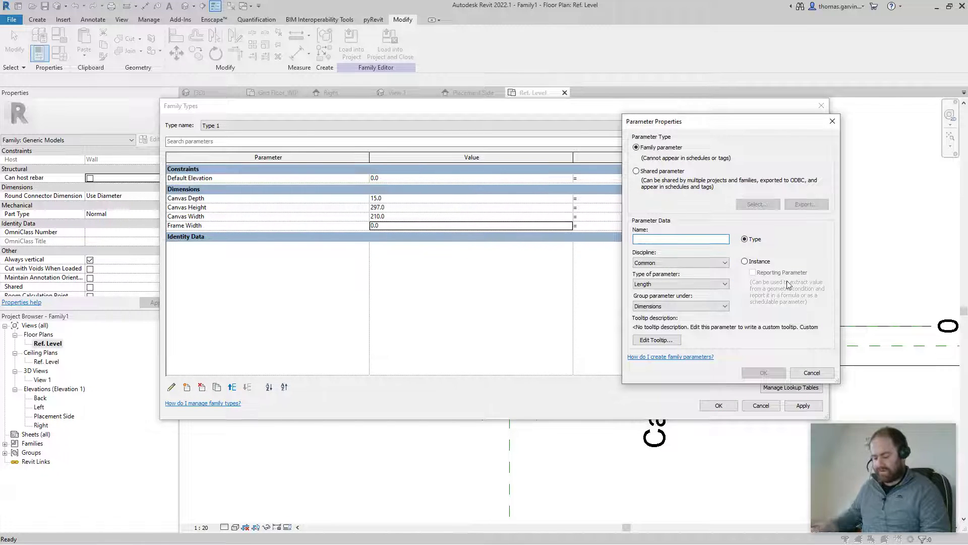
{"action": "type", "text": "Frame Depth"}
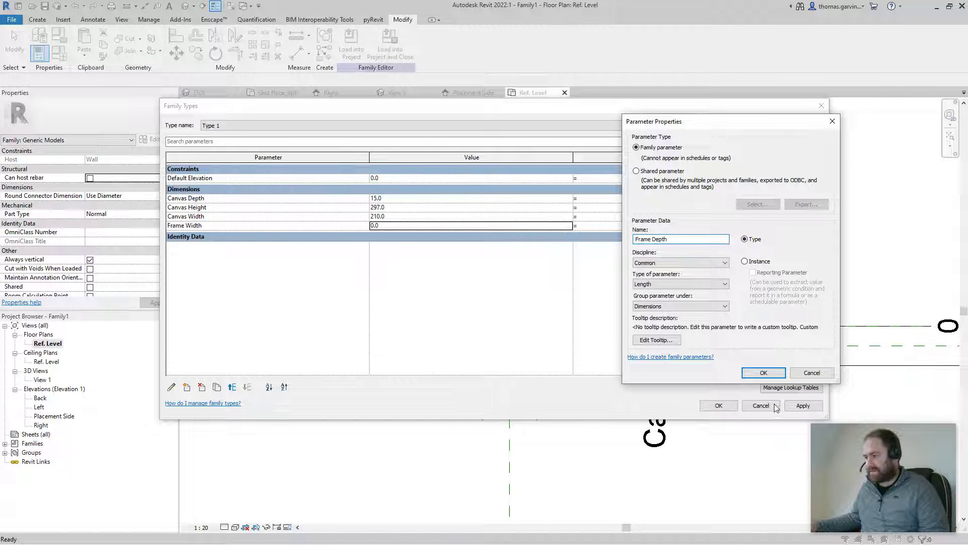
{"action": "left_click", "coordinate": [763, 372]}
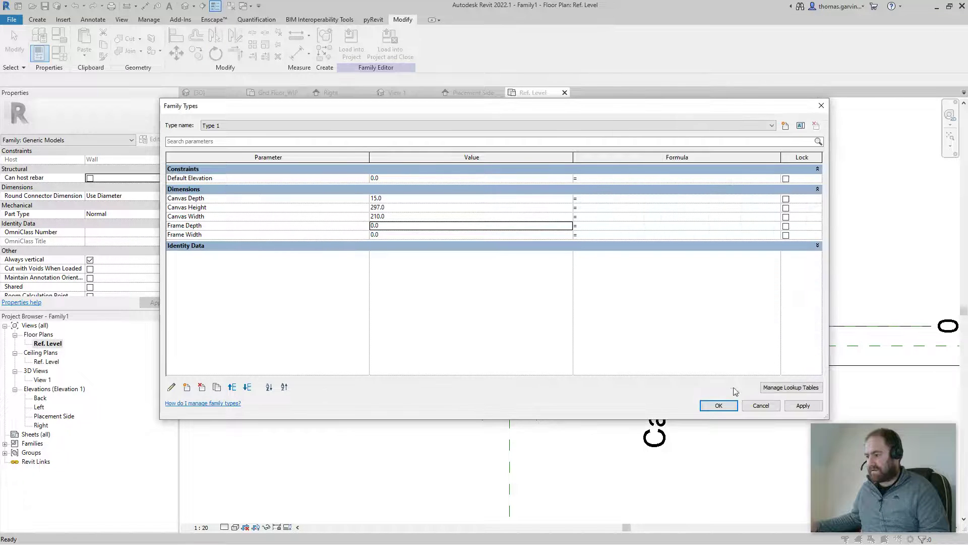
Set Frame Depth to 20 mm and Frame Width to 35 mm, and accept the family type values
{"action": "left_click", "coordinate": [406, 228]}
{"action": "type", "text": "20"}
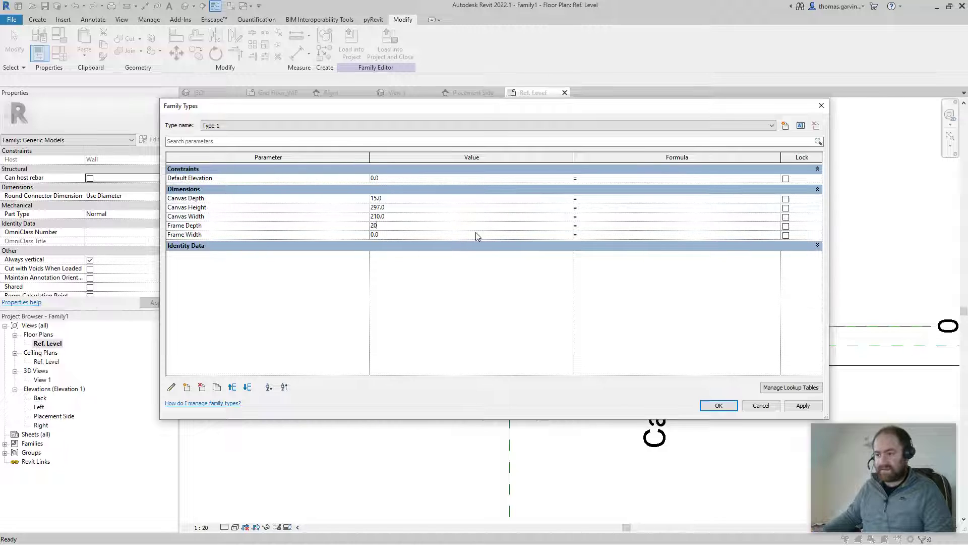
{"action": "left_click", "coordinate": [400, 235]}
{"action": "type", "text": "35"}
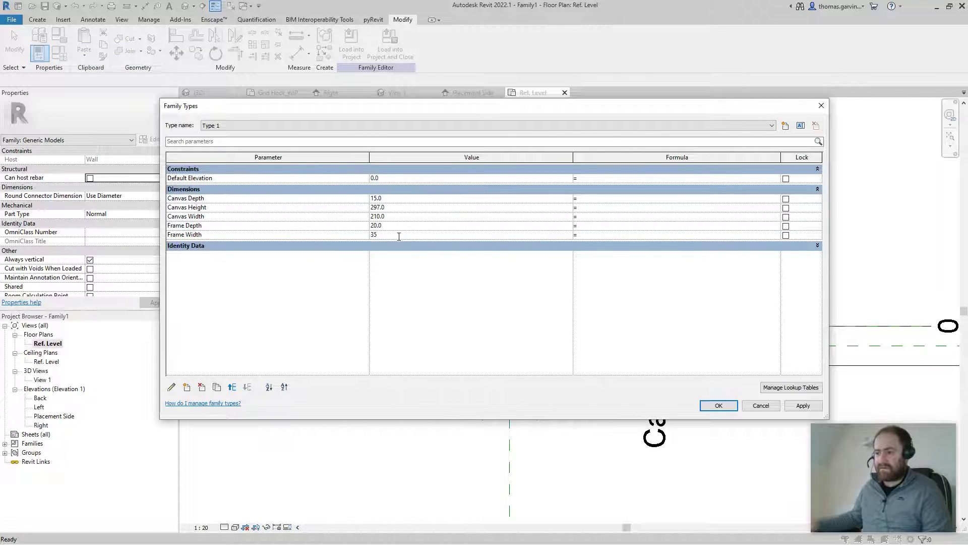
{"action": "left_click", "coordinate": [437, 301]}
{"action": "left_click", "coordinate": [718, 406]}
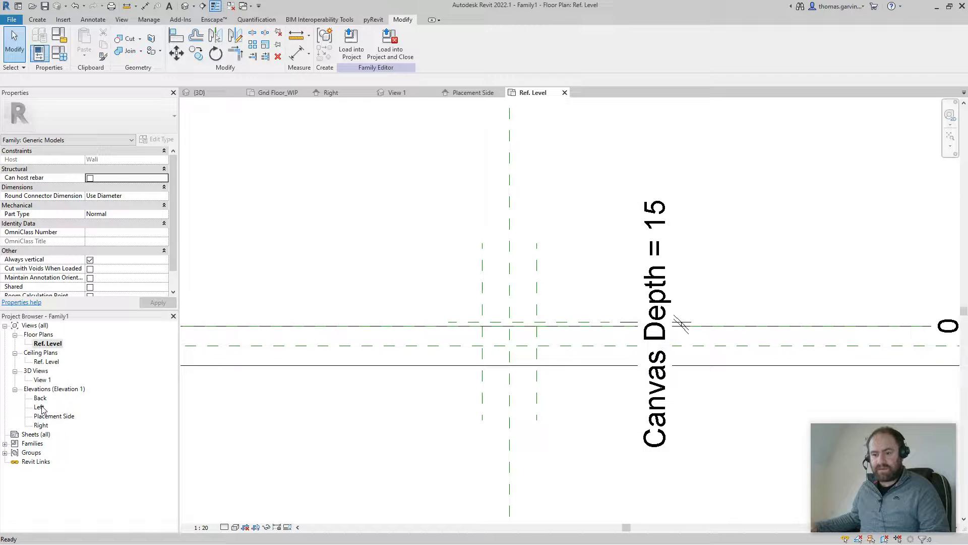
In the Placement Side elevation, create a rectangular canvas extrusion between the outer reference planes, with its sides locked to them
{"action": "double_click", "coordinate": [50, 417]}
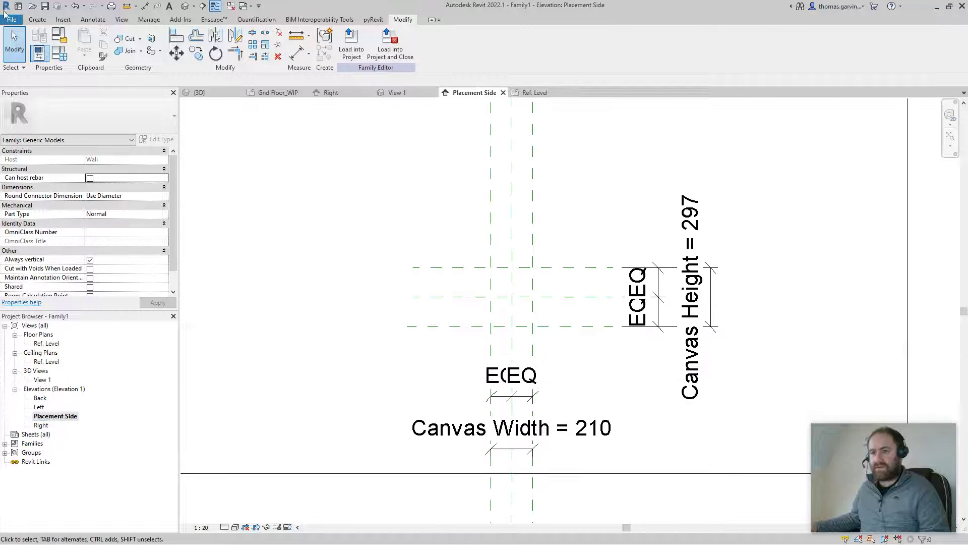
{"action": "left_click", "coordinate": [38, 19]}
{"action": "left_click", "coordinate": [86, 41]}
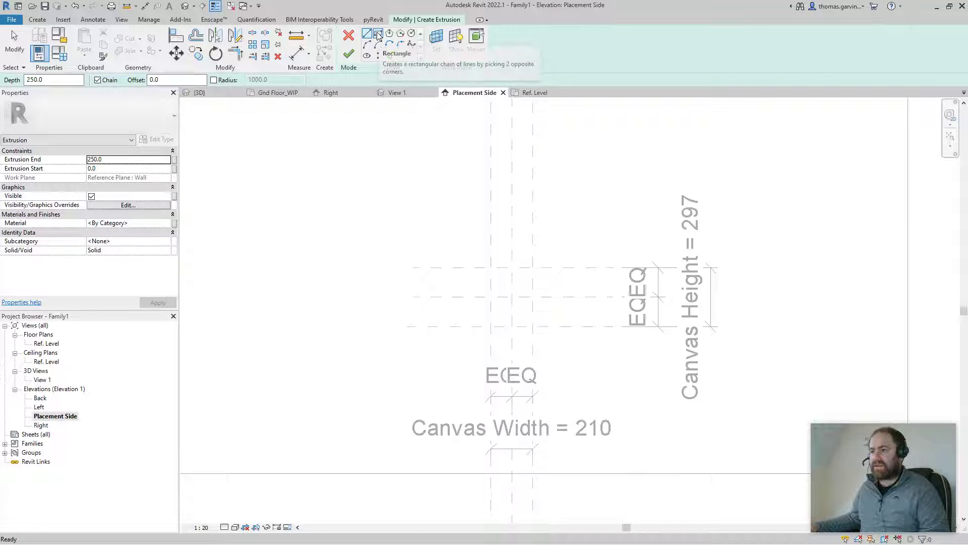
{"action": "left_click", "coordinate": [377, 35]}
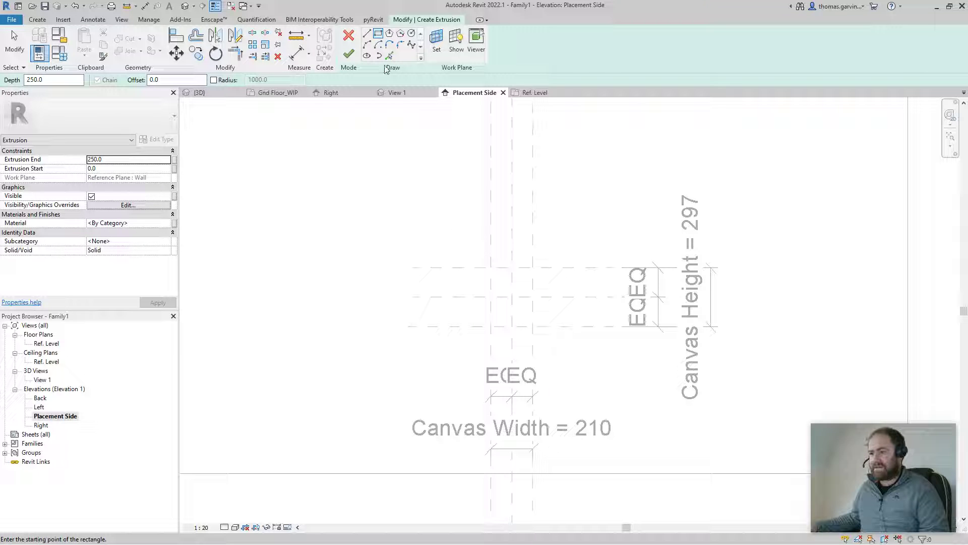
{"action": "left_click", "coordinate": [490, 269]}
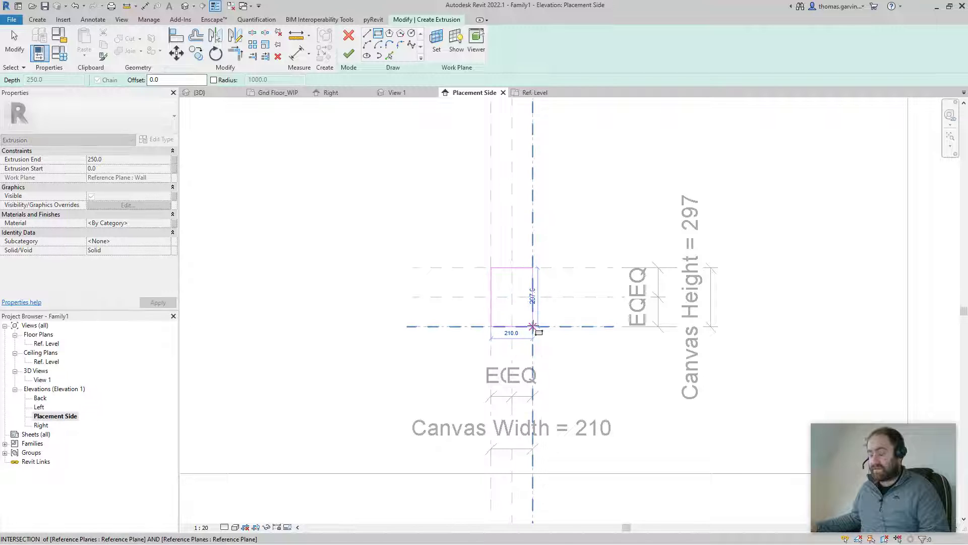
{"action": "left_click", "coordinate": [533, 327]}
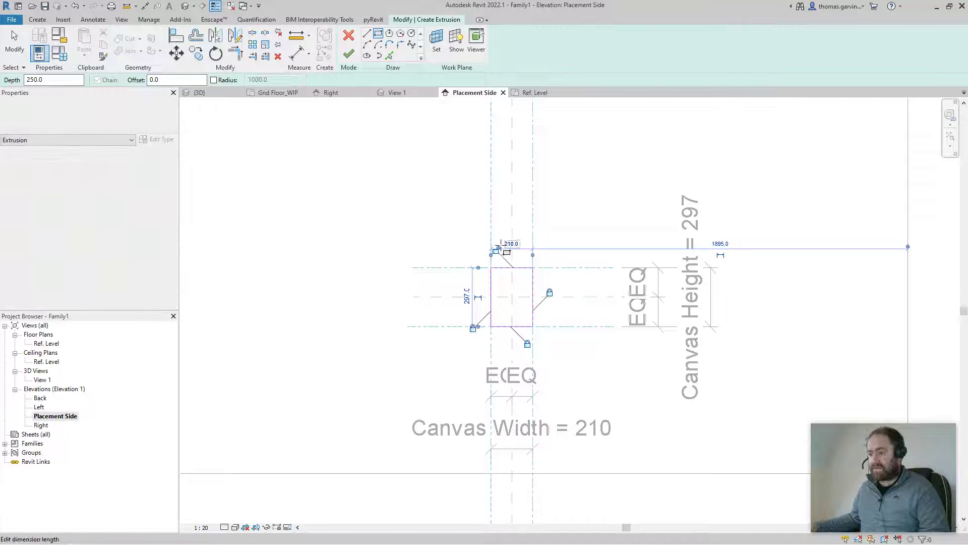
{"action": "left_click", "coordinate": [349, 54]}
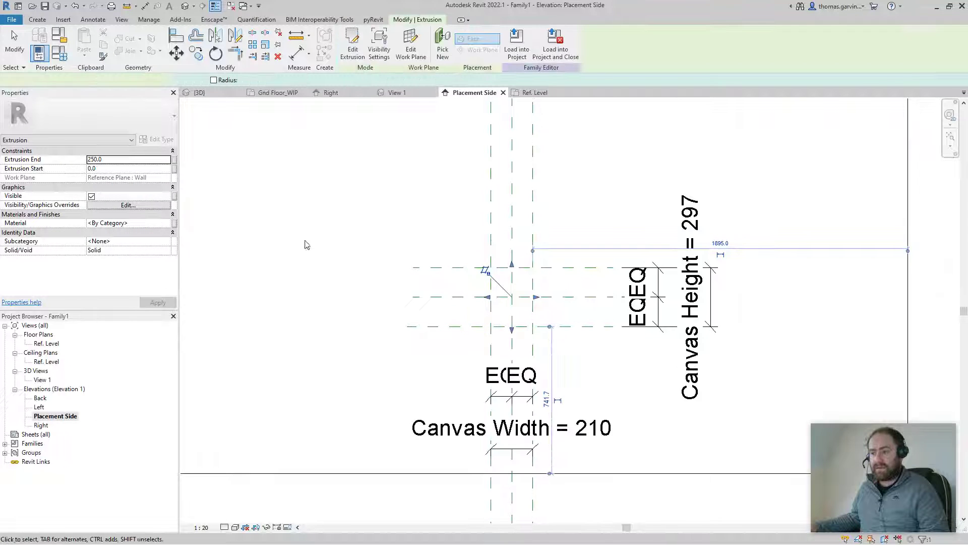
Associate the extrusion's material with a new type parameter named Canvas Material, grouped under Materials and Finishes
{"action": "left_click", "coordinate": [174, 223]}
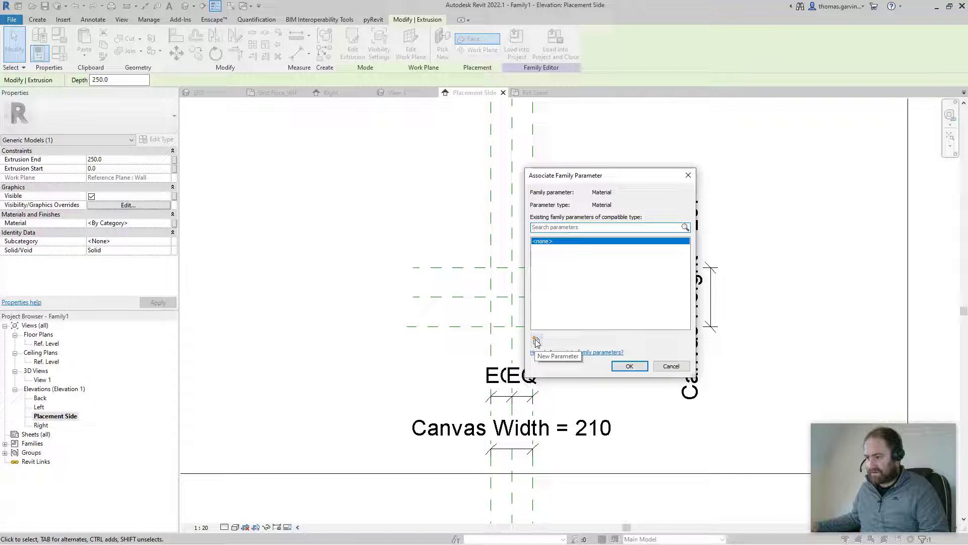
{"action": "left_click", "coordinate": [536, 341]}
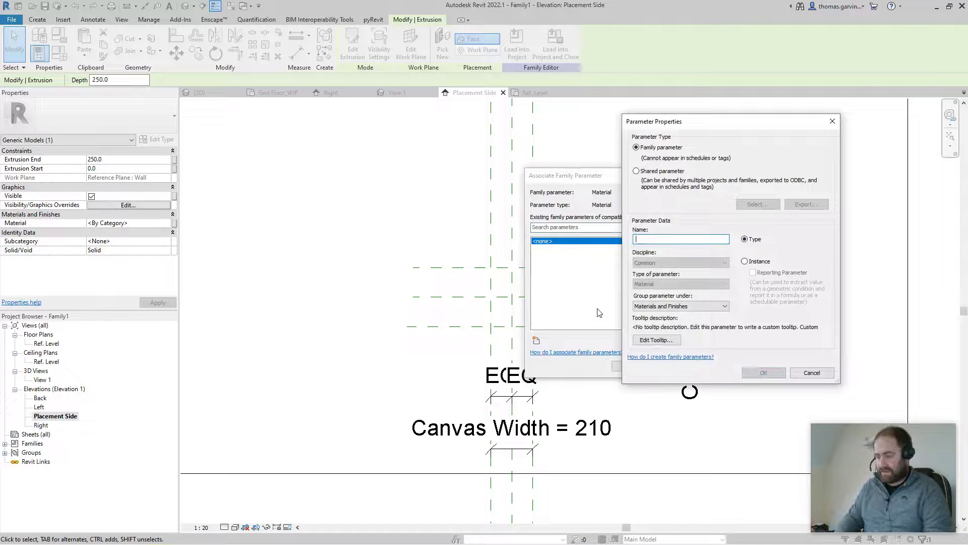
{"action": "type", "text": "Canvas ma"}
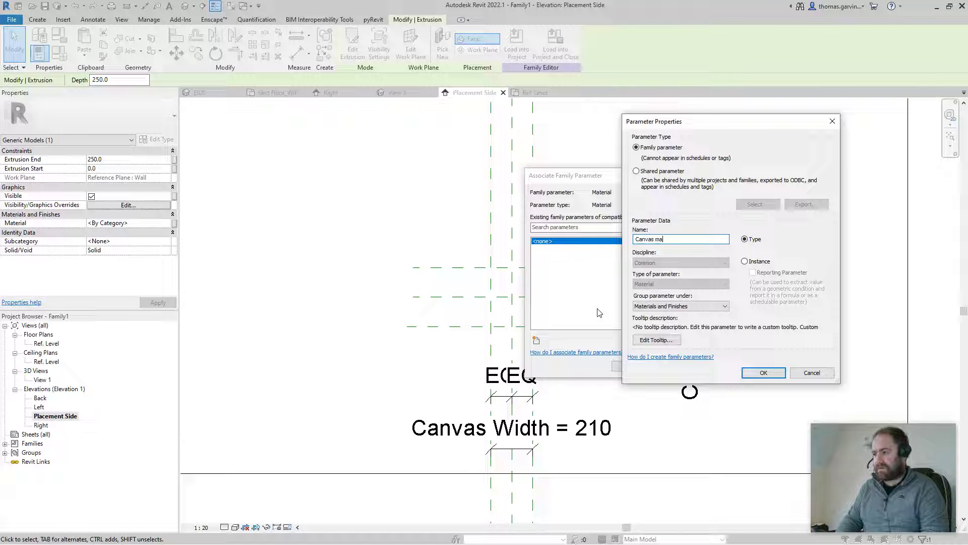
{"action": "type", "text": "ter"}
{"action": "key", "text": "BackSpace"}
{"action": "key", "text": "BackSpace"}
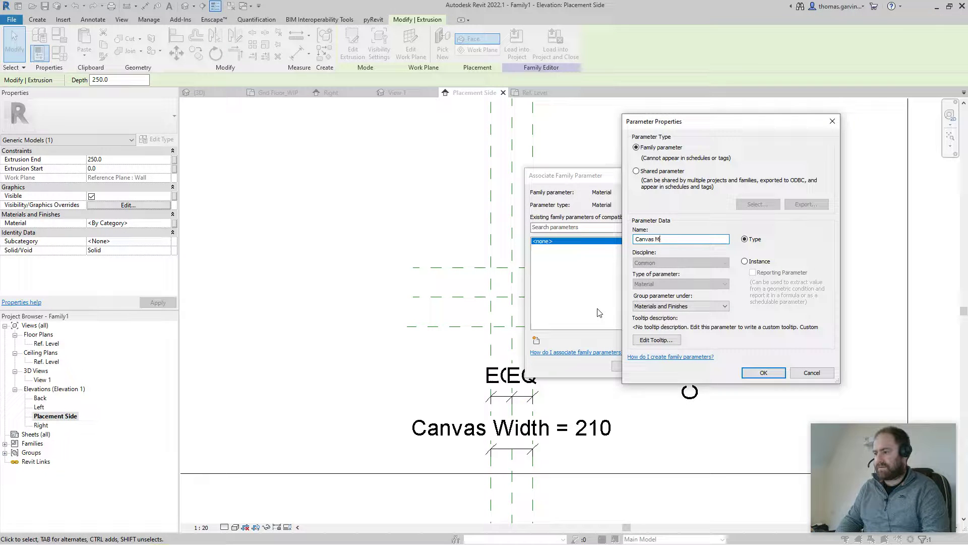
{"action": "type", "text": "aterial"}
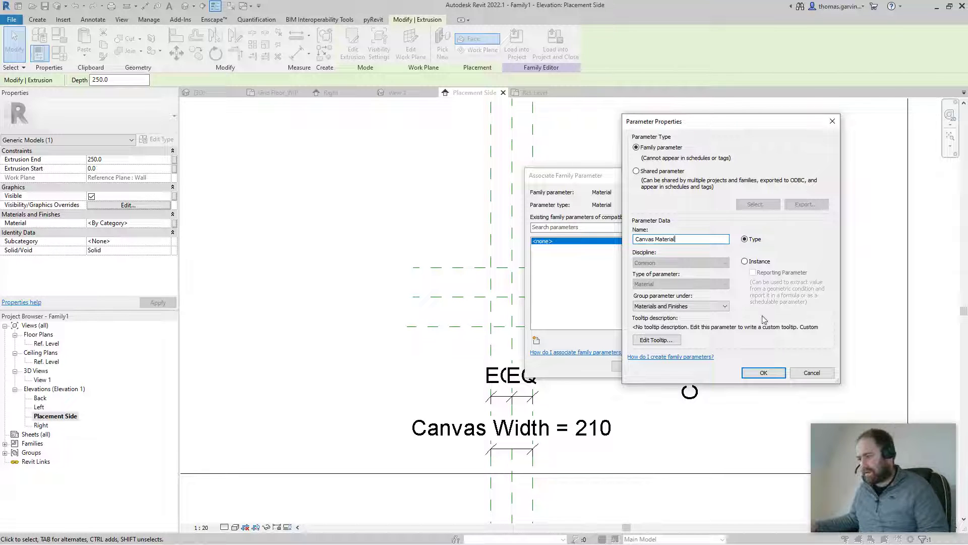
{"action": "left_click", "coordinate": [764, 372]}
{"action": "left_click", "coordinate": [631, 366]}
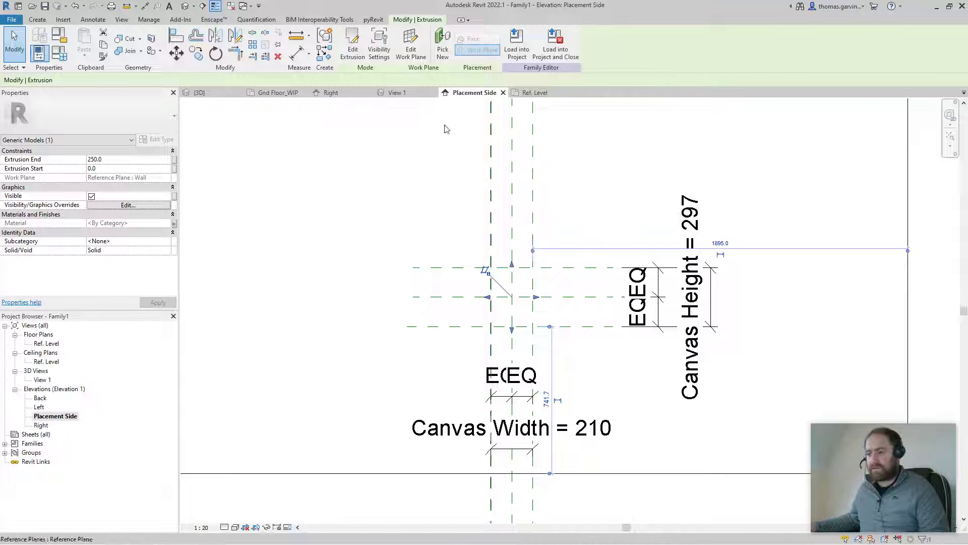
In the Ref. Level plan, stretch the canvas extrusion's front face to the Canvas Depth reference plane and bring its back face close to the wall face
{"action": "double_click", "coordinate": [46, 343]}
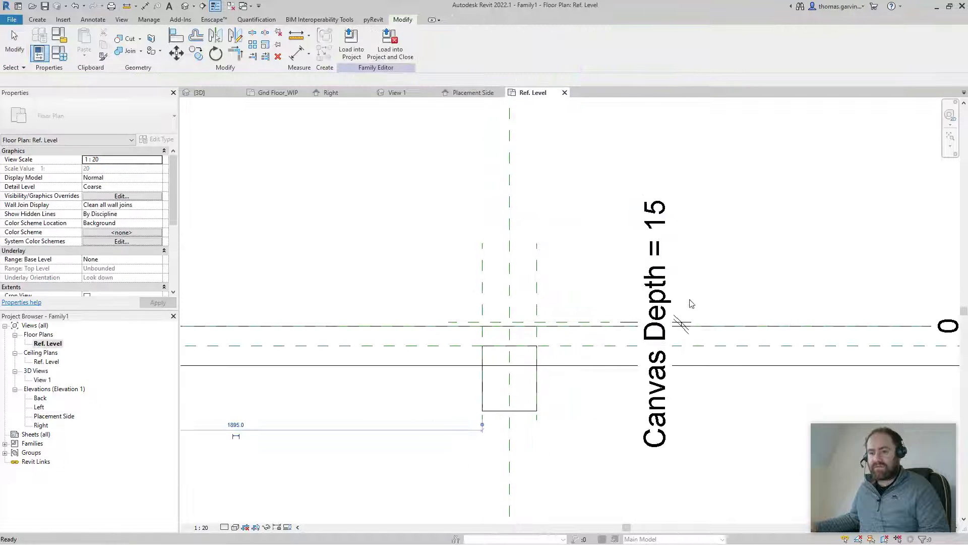
{"action": "scroll", "coordinate": [515, 359], "scroll_direction": "up", "scroll_amount": 3}
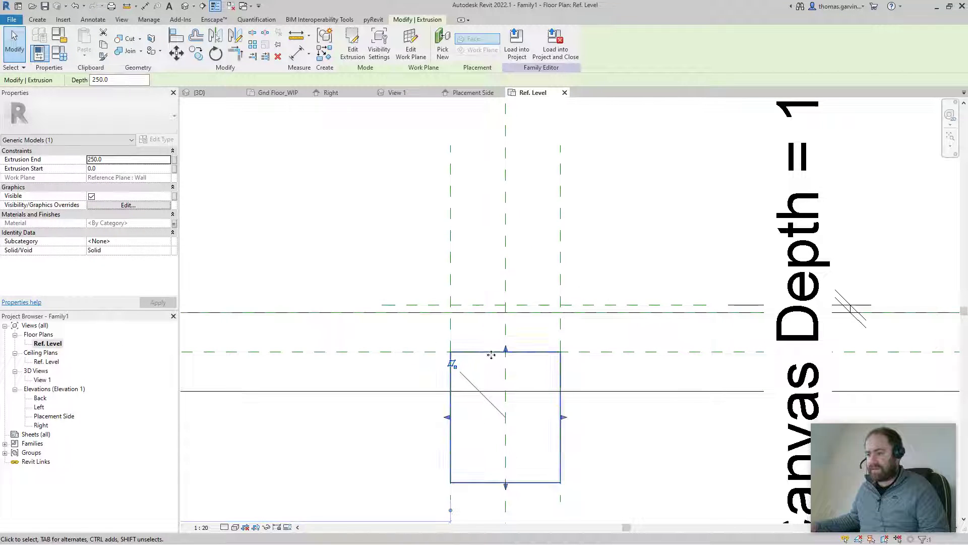
{"action": "key", "text": "m"}
{"action": "key", "text": "v"}
{"action": "left_click", "coordinate": [505, 305]}
{"action": "left_click", "coordinate": [506, 313]}
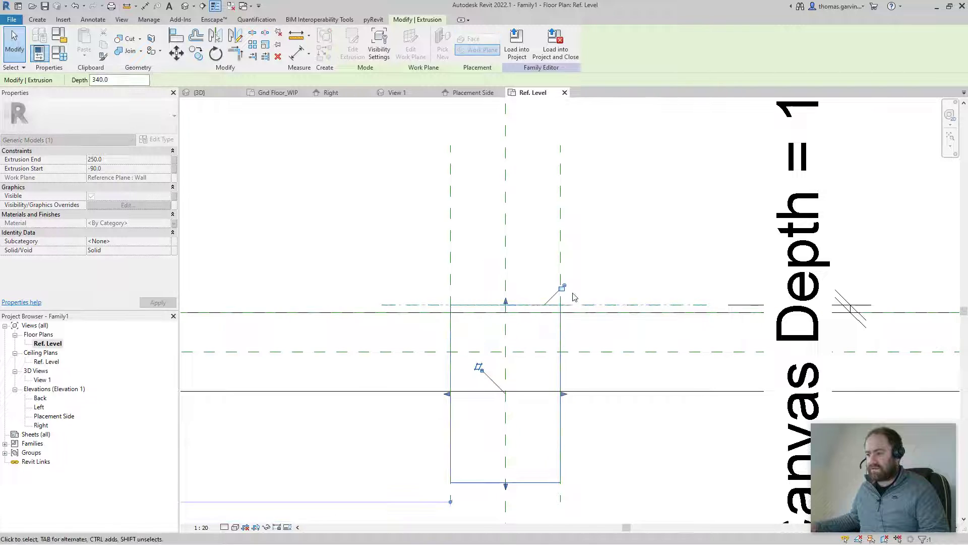
{"action": "left_click_drag", "start_coordinate": [507, 487], "coordinate": [580, 324]}
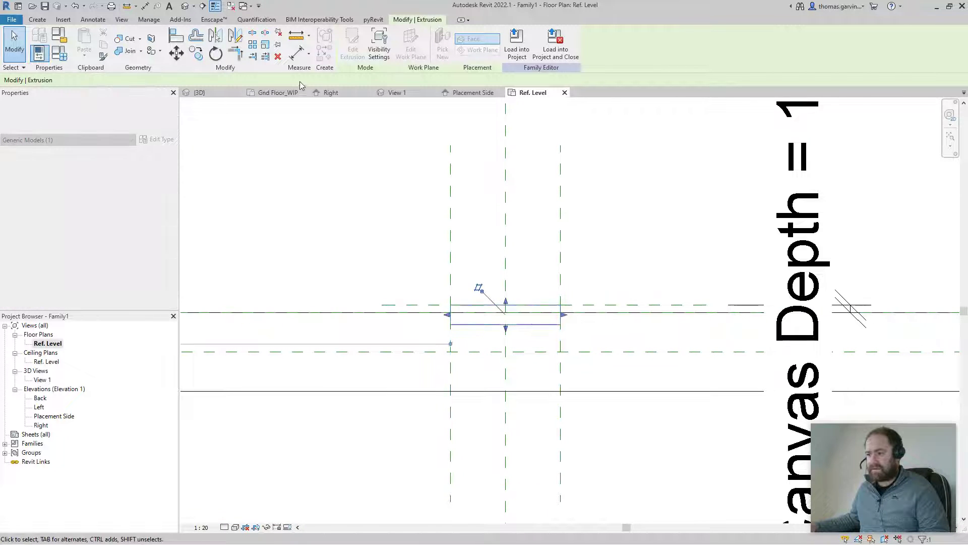
Align the canvas extrusion's back face to the wall face and lock the alignment
{"action": "left_click", "coordinate": [175, 35]}
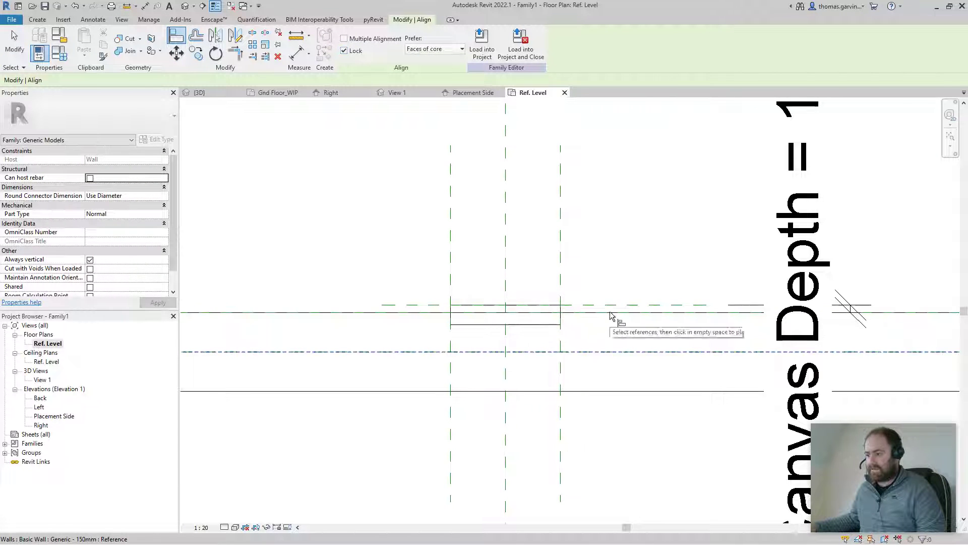
{"action": "left_click", "coordinate": [558, 313]}
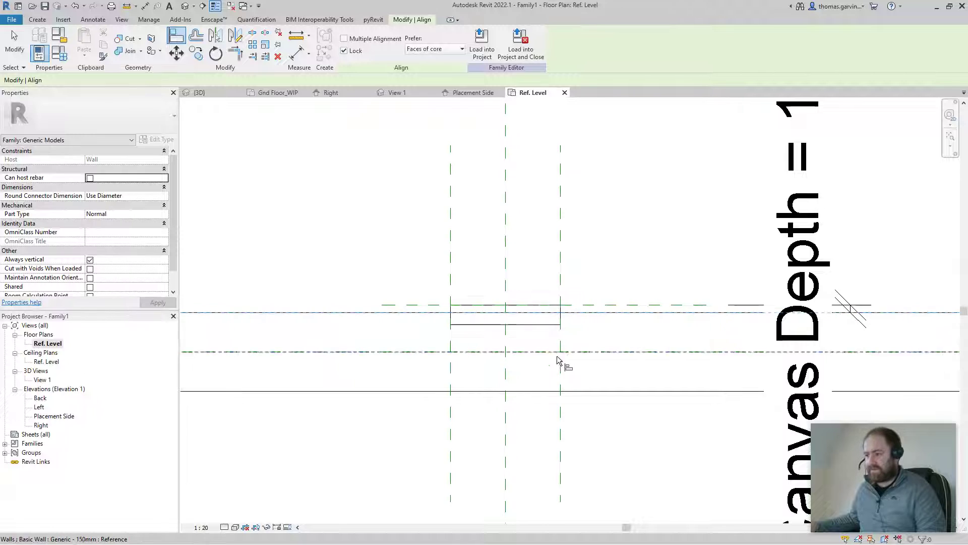
{"action": "left_click", "coordinate": [530, 325]}
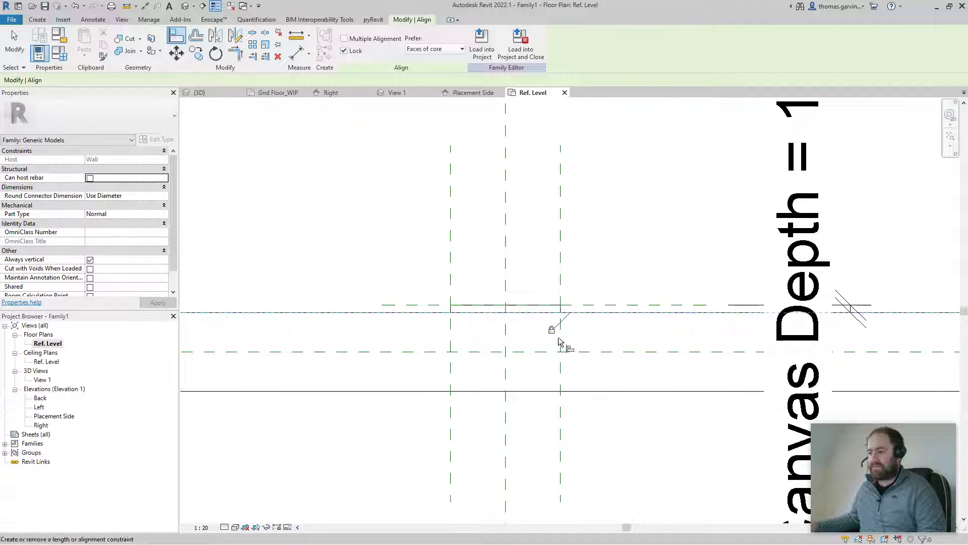
{"action": "scroll", "coordinate": [717, 249], "scroll_direction": "down", "scroll_amount": 2}
{"action": "middle_click_drag", "start_coordinate": [716, 250], "coordinate": [657, 270]}
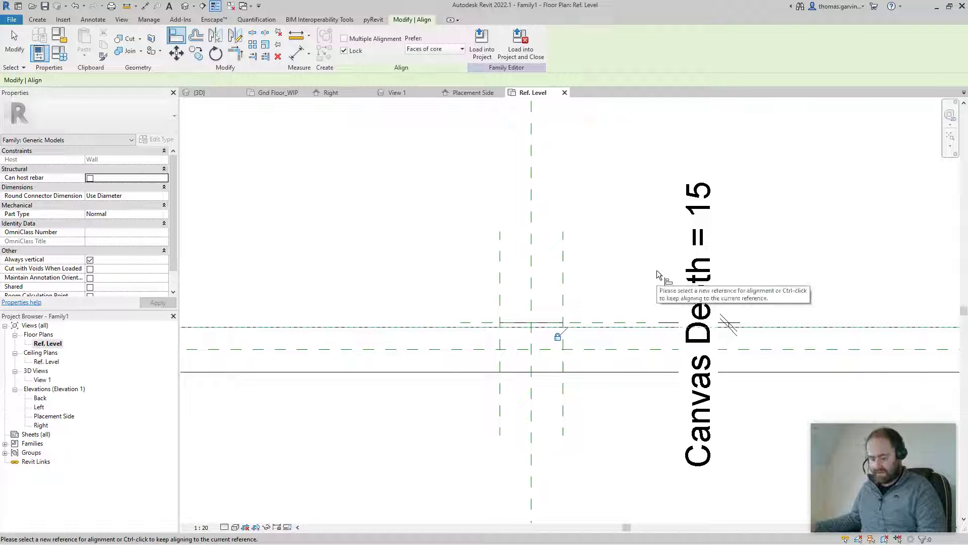
{"action": "key", "text": "Escape"}
{"action": "key", "text": "Escape"}
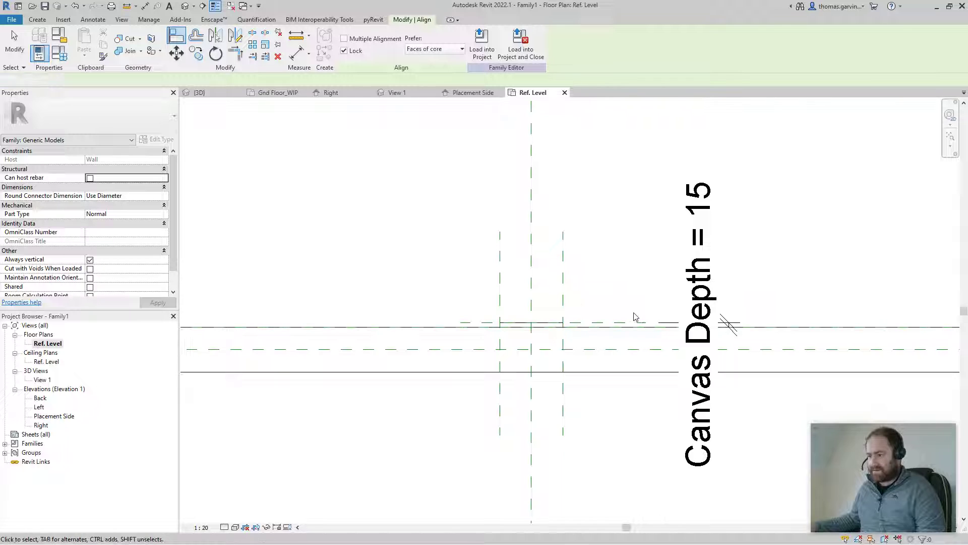
{"action": "left_click", "coordinate": [549, 324]}
{"action": "left_click", "coordinate": [344, 344]}
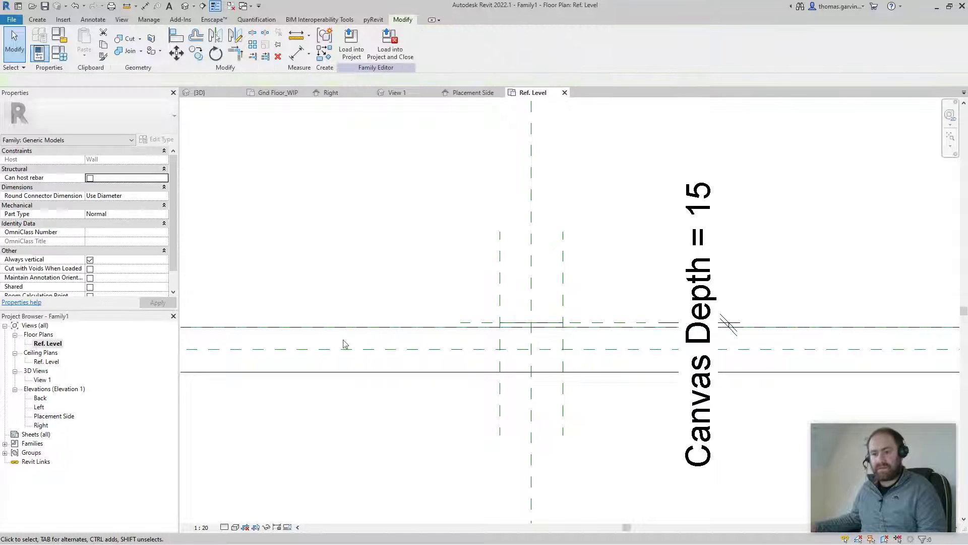
Create a new family from the Metric Profile template
{"action": "double_click", "coordinate": [54, 416]}
{"action": "scroll", "coordinate": [537, 282], "scroll_direction": "up", "scroll_amount": 3}
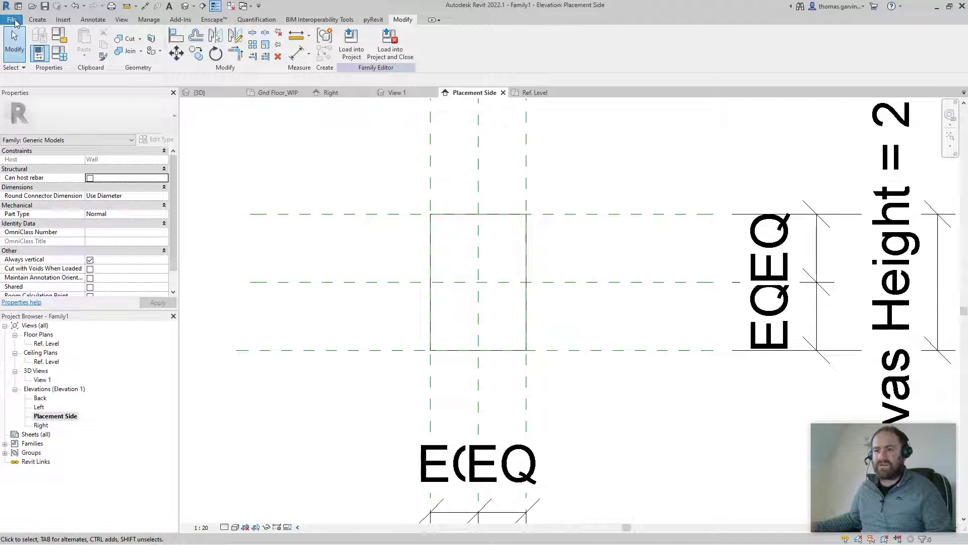
{"action": "left_click", "coordinate": [11, 20]}
{"action": "mouse_move", "coordinate": [30, 58]}
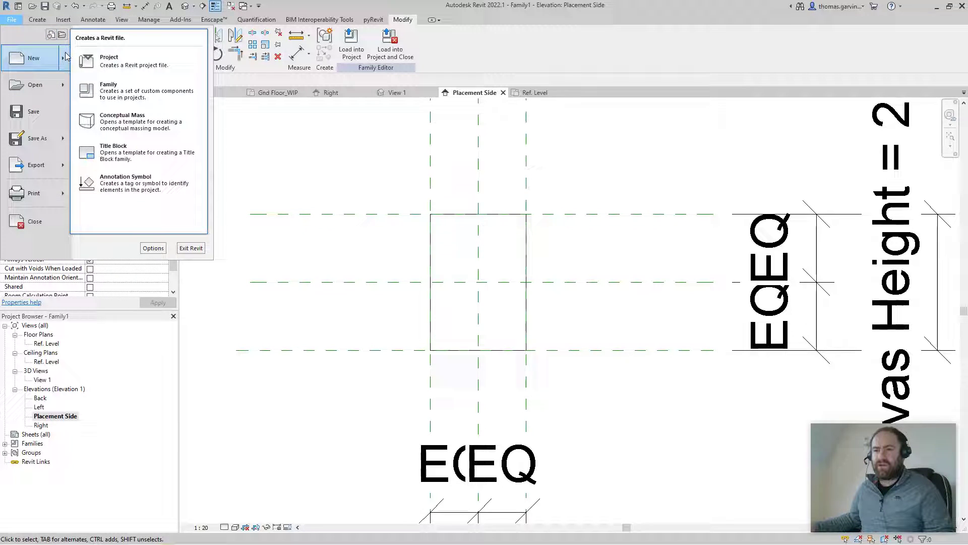
{"action": "left_click", "coordinate": [132, 88]}
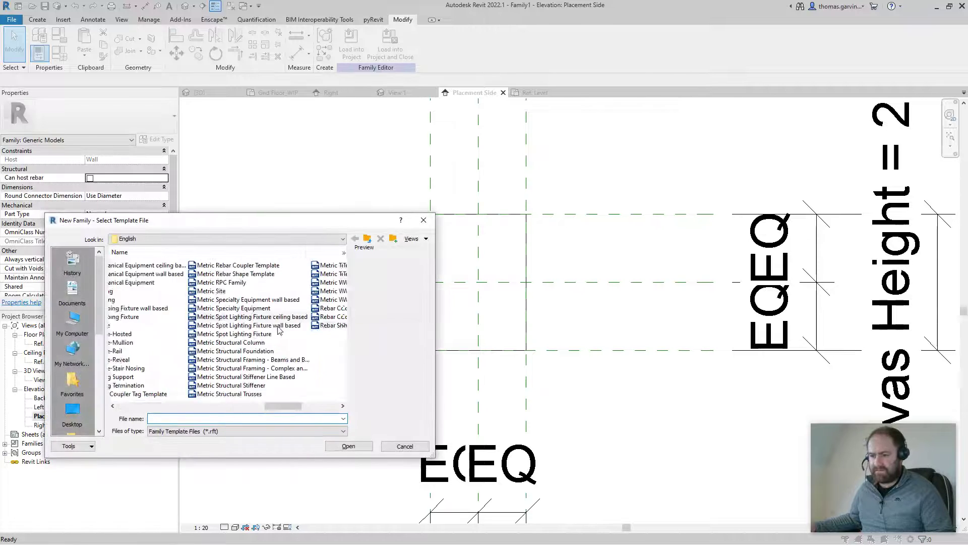
{"action": "scroll", "coordinate": [279, 330], "scroll_direction": "up", "scroll_amount": 3}
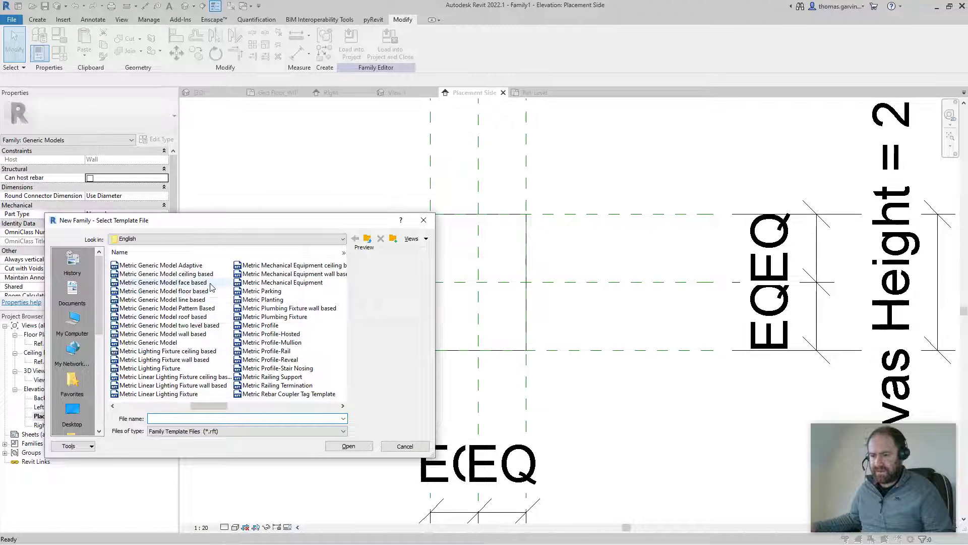
{"action": "left_click", "coordinate": [283, 325]}
{"action": "left_click", "coordinate": [349, 446]}
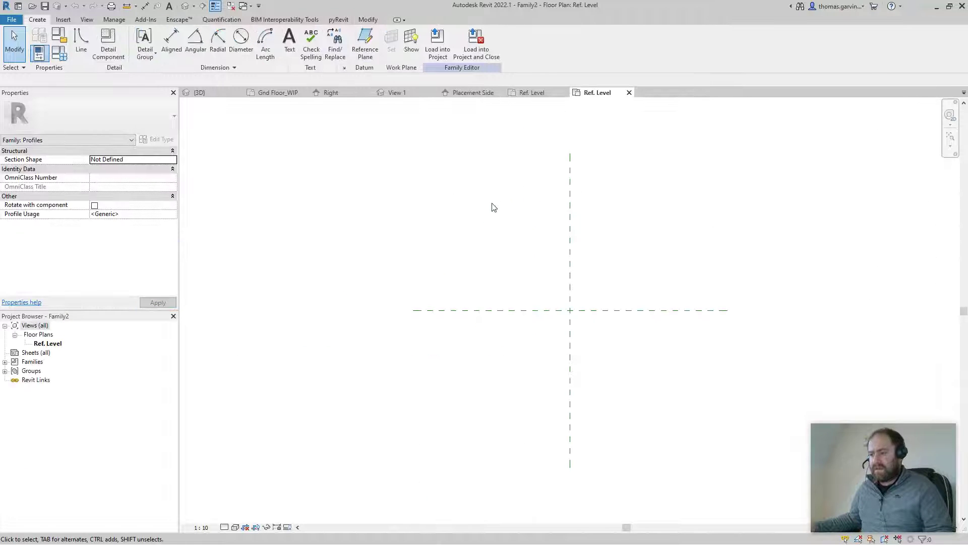
Draw a vertical reference plane about 47 mm right of the centre plane and a horizontal one about 127 mm above the centre
{"action": "middle_click_drag", "start_coordinate": [584, 273], "coordinate": [498, 275]}
{"action": "scroll", "coordinate": [498, 275], "scroll_direction": "up", "scroll_amount": 2}
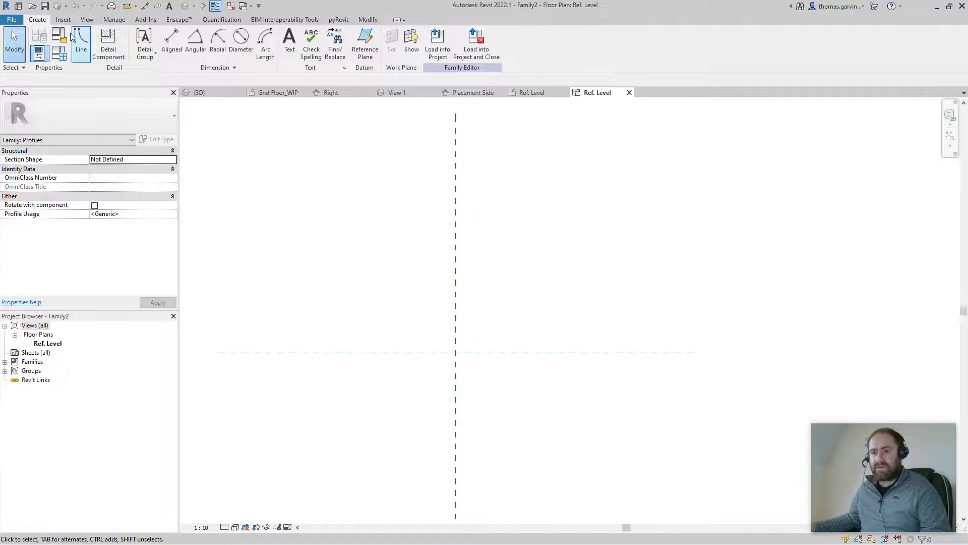
{"action": "left_click", "coordinate": [365, 43]}
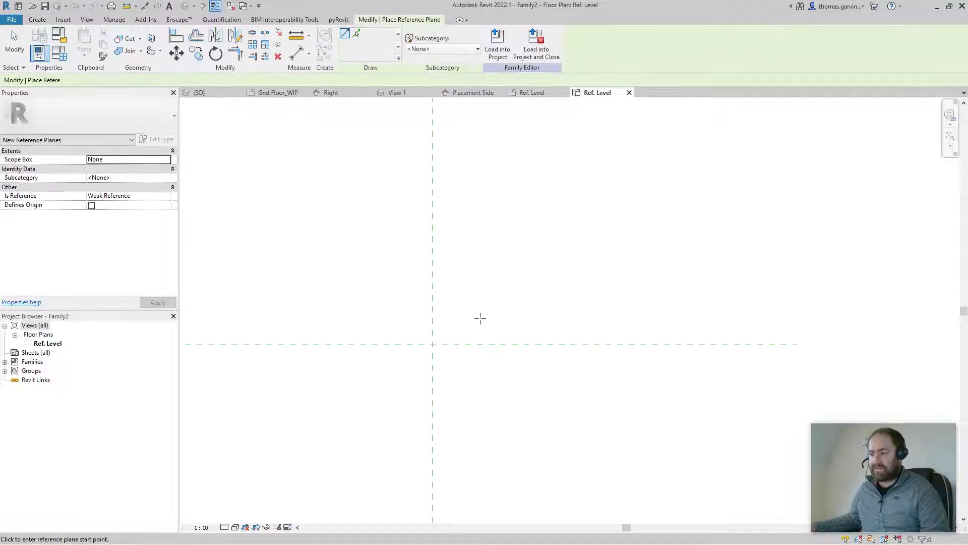
{"action": "left_click", "coordinate": [462, 242]}
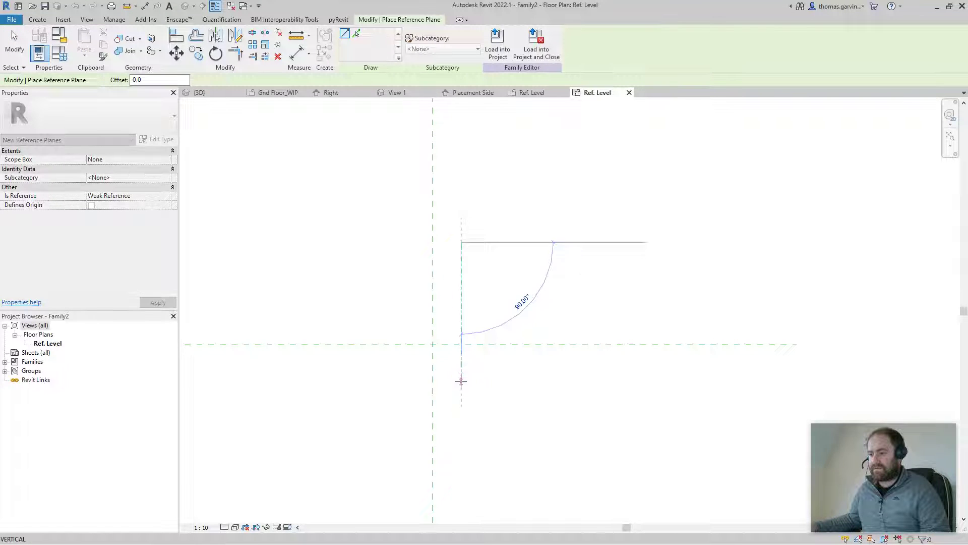
{"action": "left_click", "coordinate": [461, 380]}
{"action": "left_click", "coordinate": [385, 267]}
{"action": "left_click", "coordinate": [509, 268]}
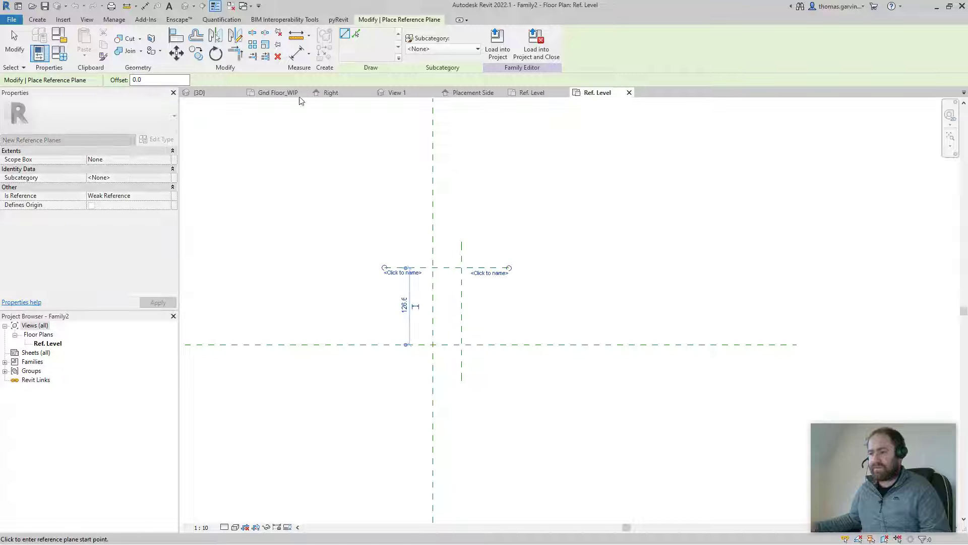
Add aligned dimensions between the two horizontal reference planes and between the two vertical reference planes
{"action": "key", "text": "Escape"}
{"action": "key", "text": "d"}
{"action": "key", "text": "i"}
{"action": "left_click", "coordinate": [501, 344]}
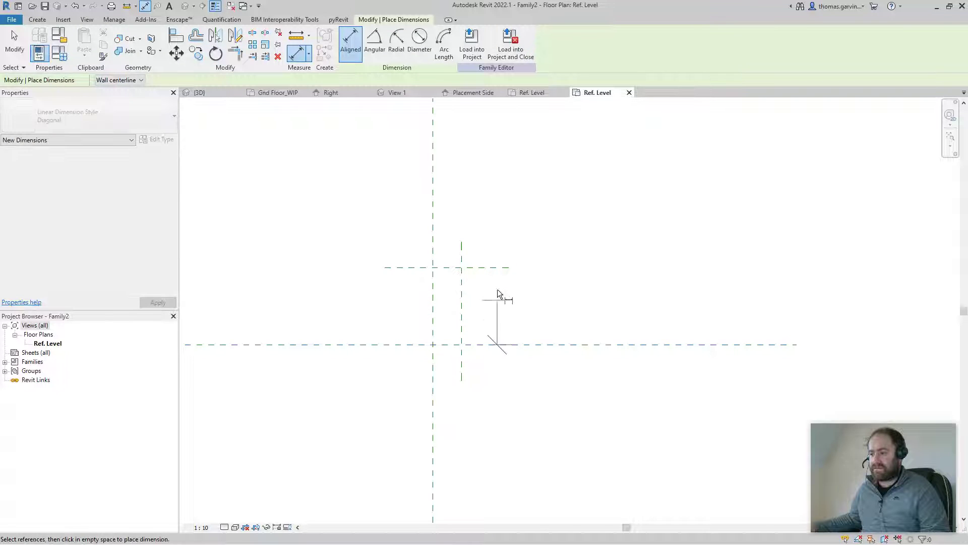
{"action": "left_click", "coordinate": [497, 268]}
{"action": "left_click", "coordinate": [552, 305]}
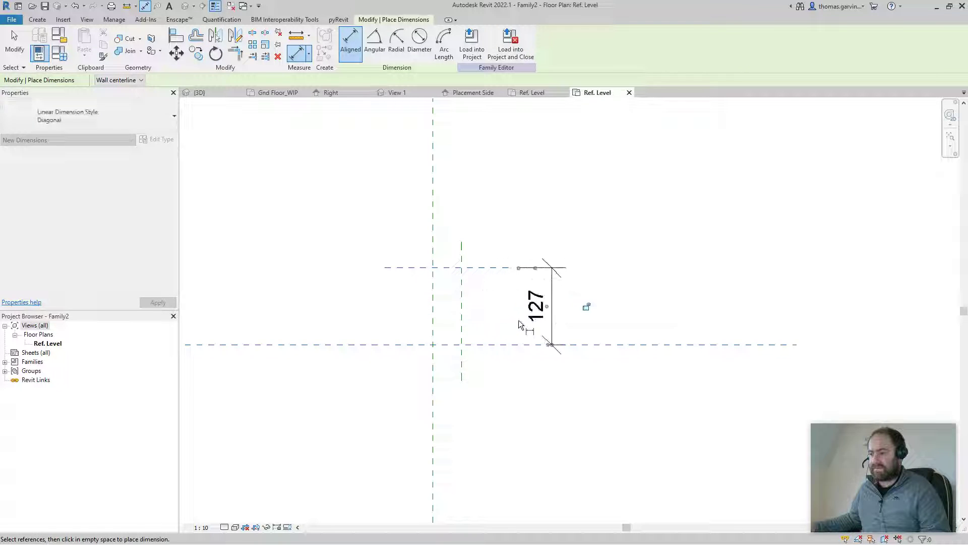
{"action": "left_click", "coordinate": [462, 335]}
{"action": "left_click", "coordinate": [432, 388]}
{"action": "left_click", "coordinate": [485, 437]}
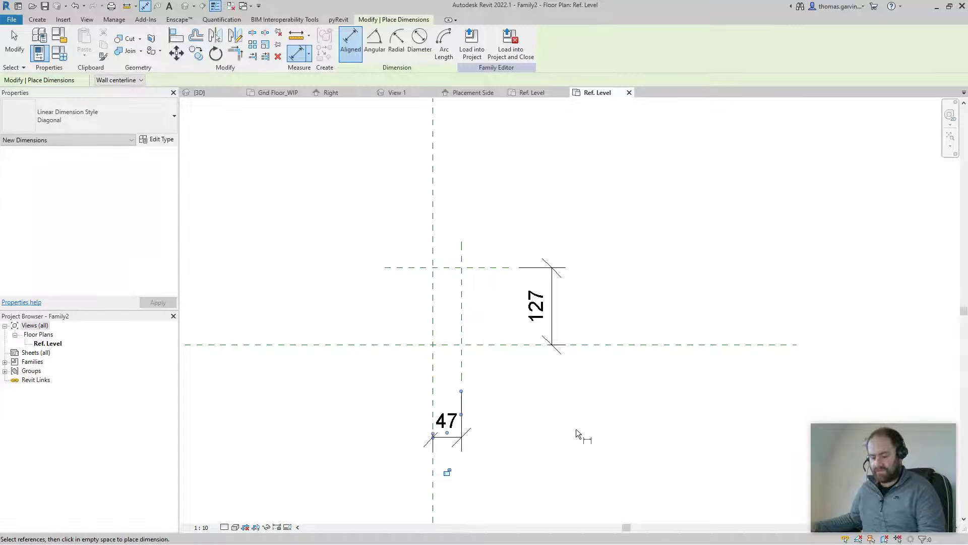
{"action": "key", "text": "Escape"}
Label the dimension between the two horizontal reference planes with a new type parameter named Width
{"action": "left_click", "coordinate": [555, 309]}
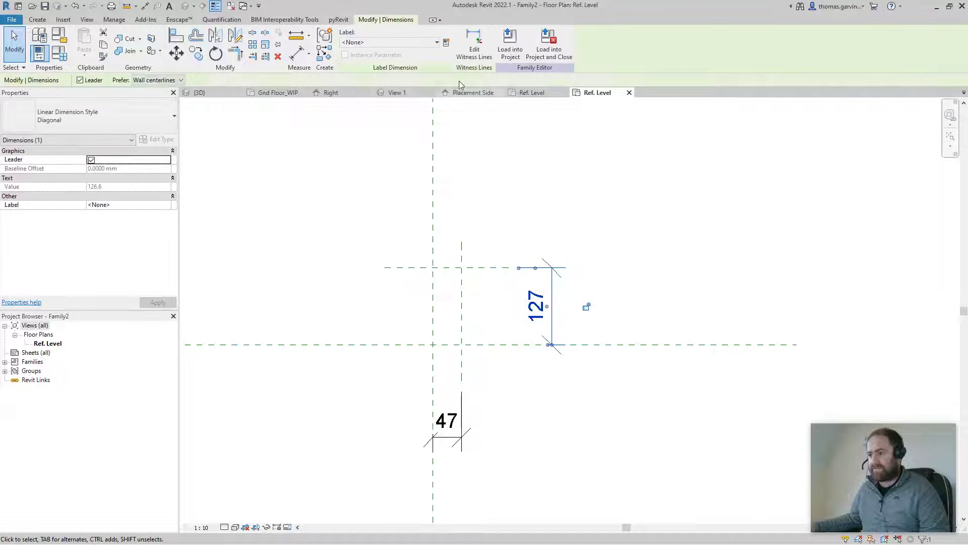
{"action": "left_click", "coordinate": [446, 43]}
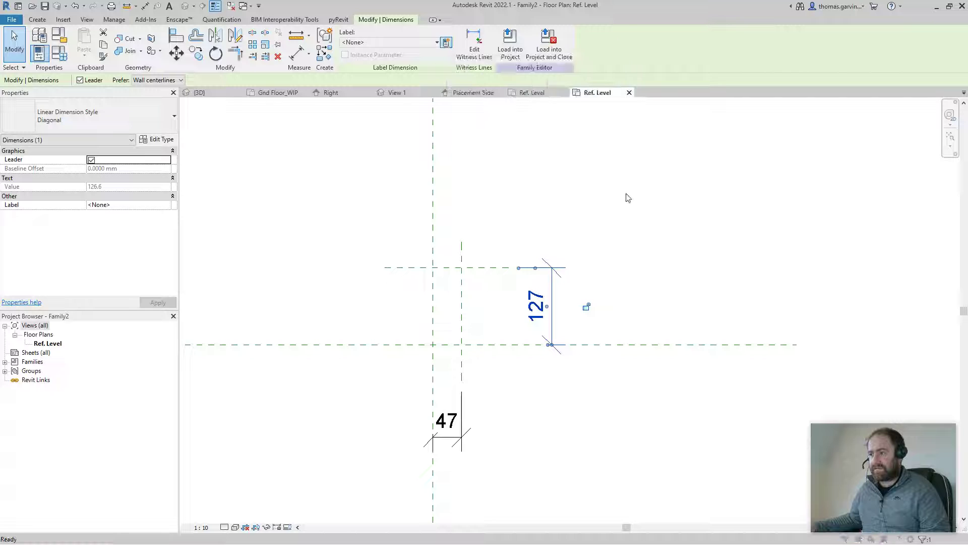
{"action": "type", "text": "Width"}
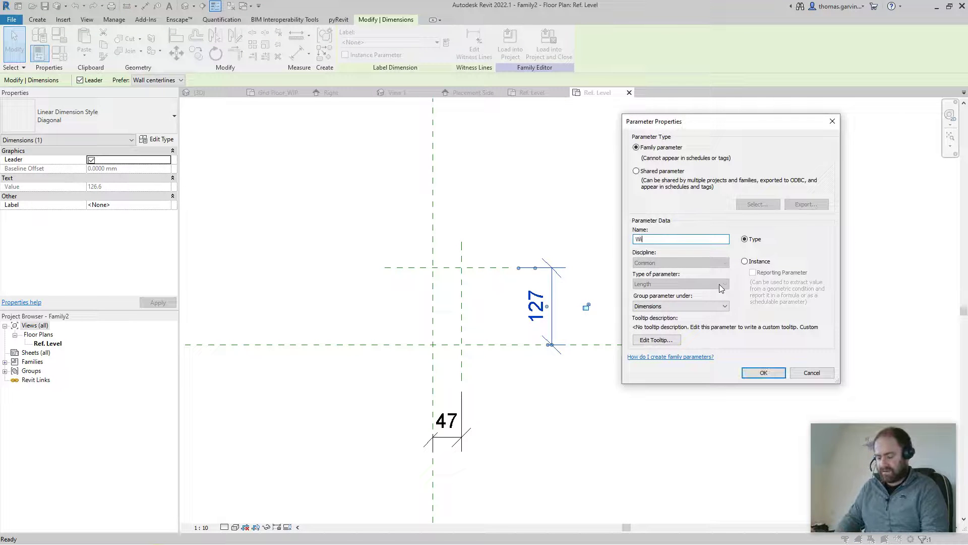
{"action": "left_click", "coordinate": [762, 373]}
Label the dimension between the two vertical reference planes with a new type parameter named Depth
{"action": "left_click", "coordinate": [447, 420]}
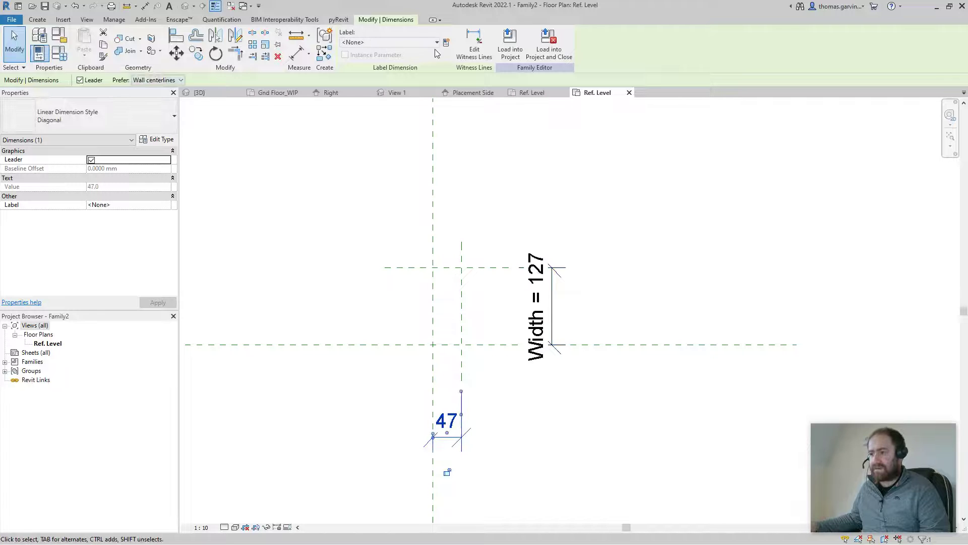
{"action": "left_click", "coordinate": [446, 43]}
{"action": "type", "text": "Depth"}
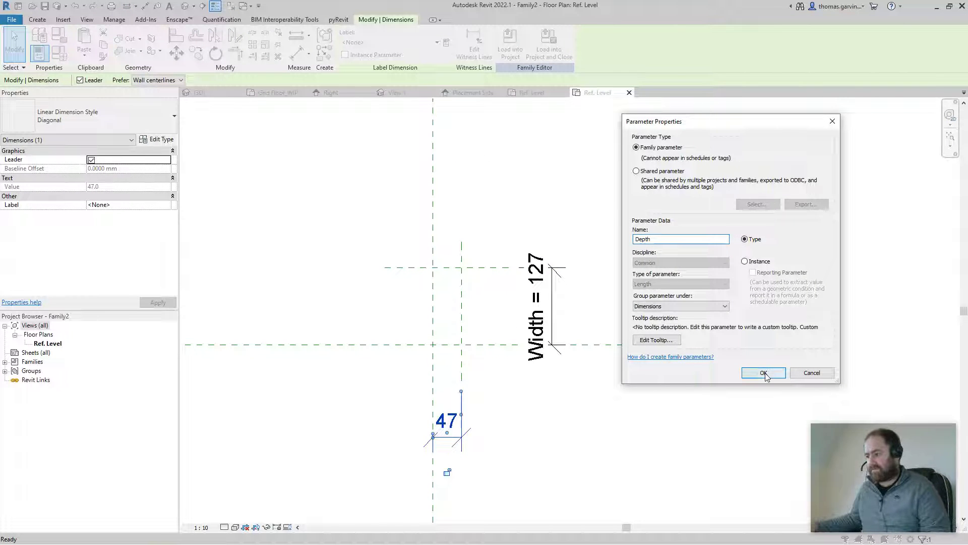
{"action": "left_click", "coordinate": [763, 373]}
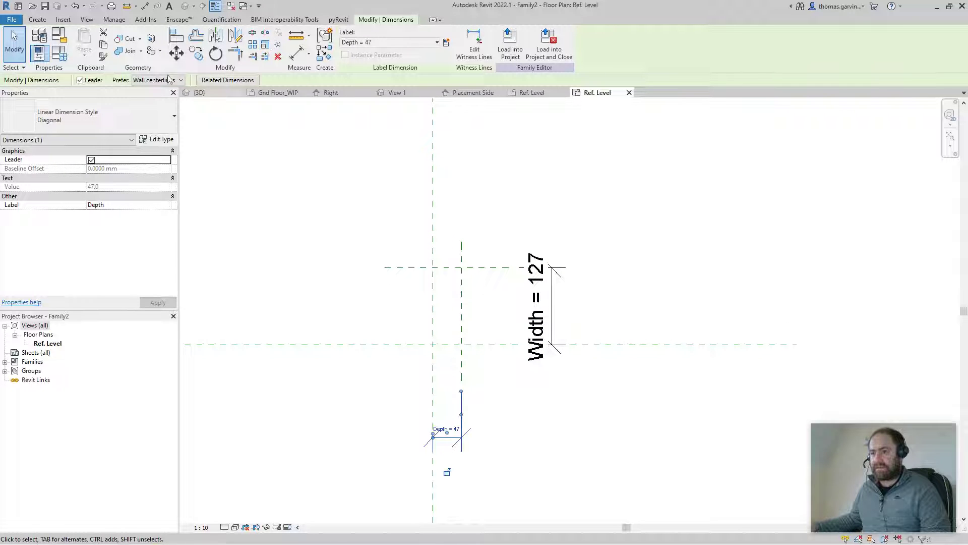
Create locked profile lines on all four reference planes using Pick Lines with the Lock option enabled
{"action": "left_click", "coordinate": [36, 20]}
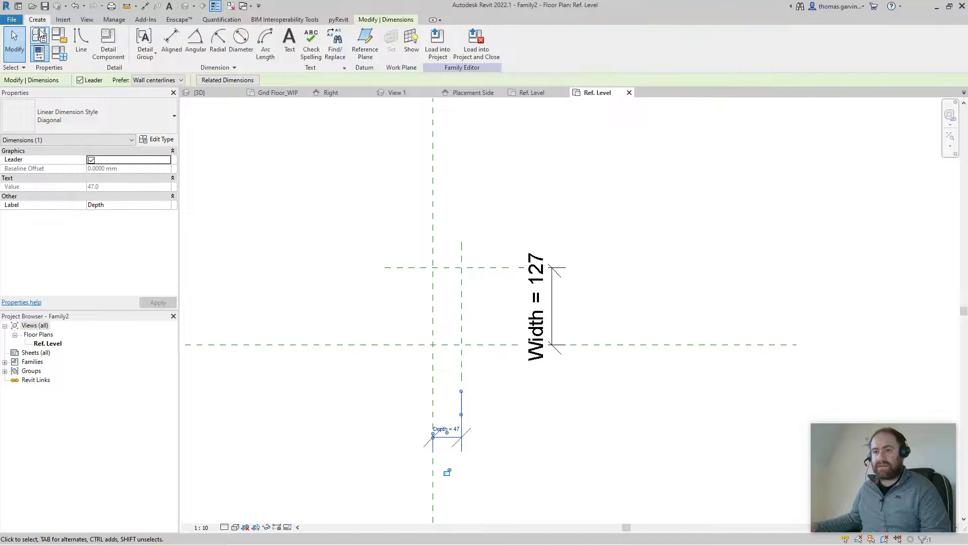
{"action": "left_click", "coordinate": [82, 43]}
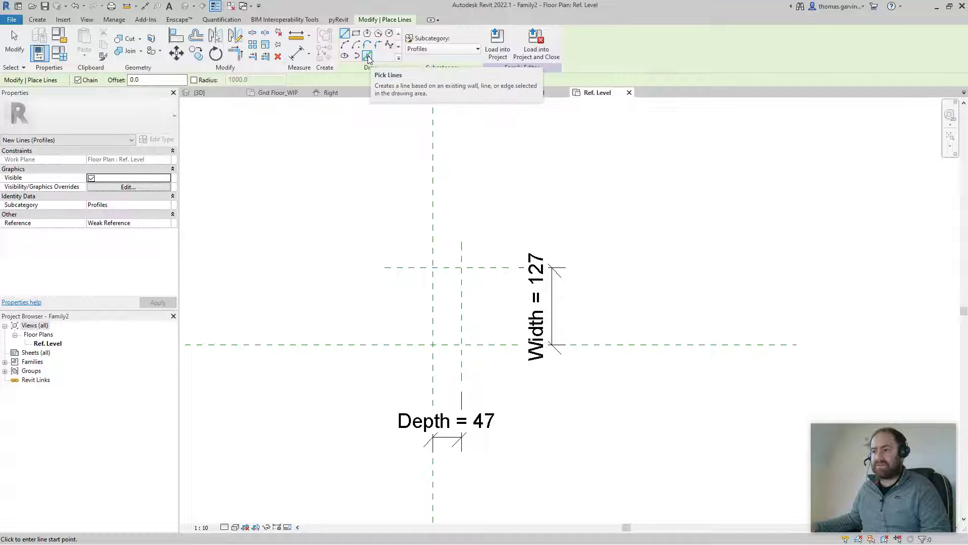
{"action": "left_click", "coordinate": [367, 57]}
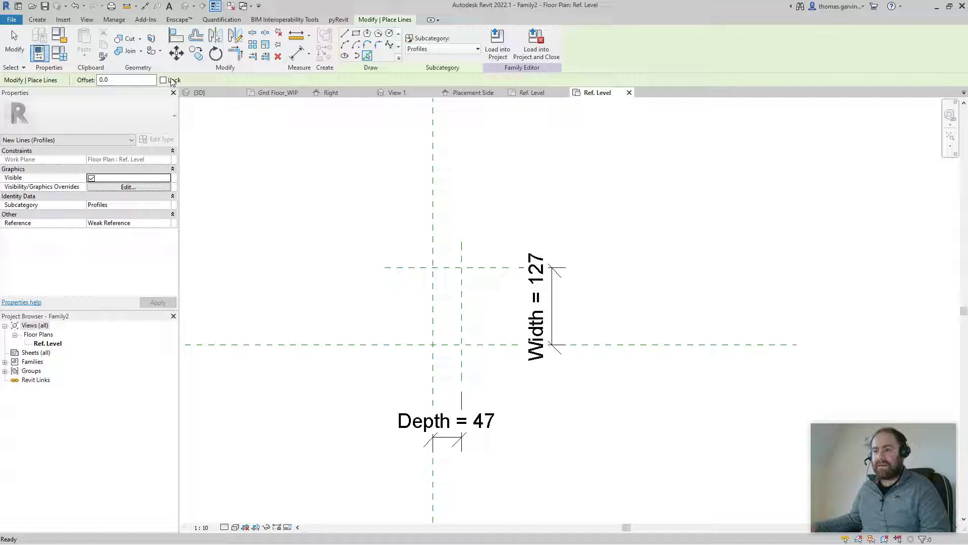
{"action": "left_click", "coordinate": [457, 278]}
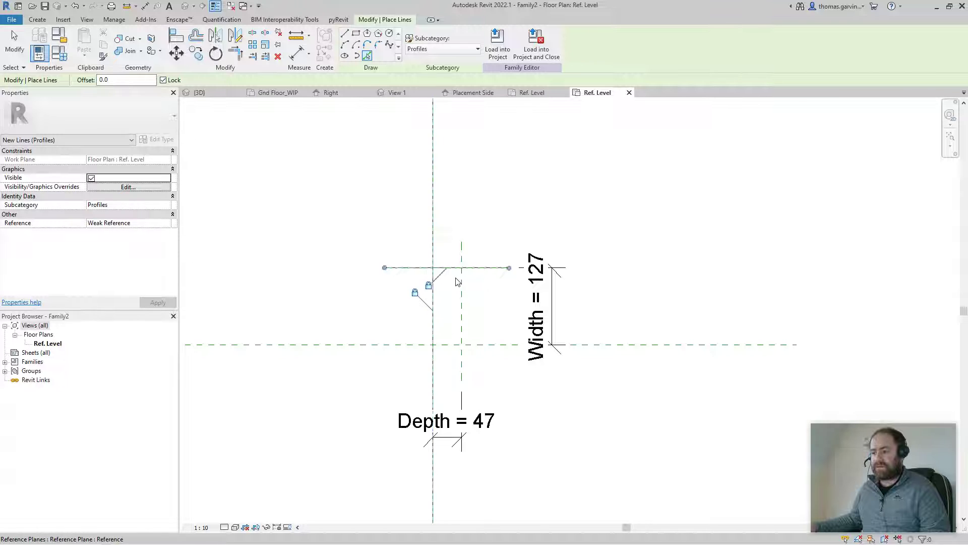
{"action": "left_click", "coordinate": [450, 344]}
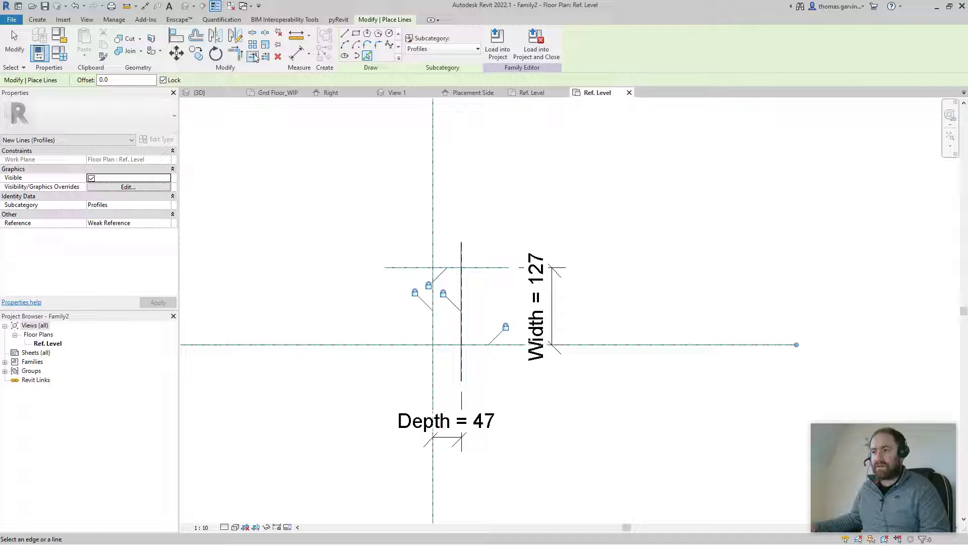
Trim the four profile lines to corners so they form a closed rectangle between the reference planes
{"action": "left_click", "coordinate": [235, 55]}
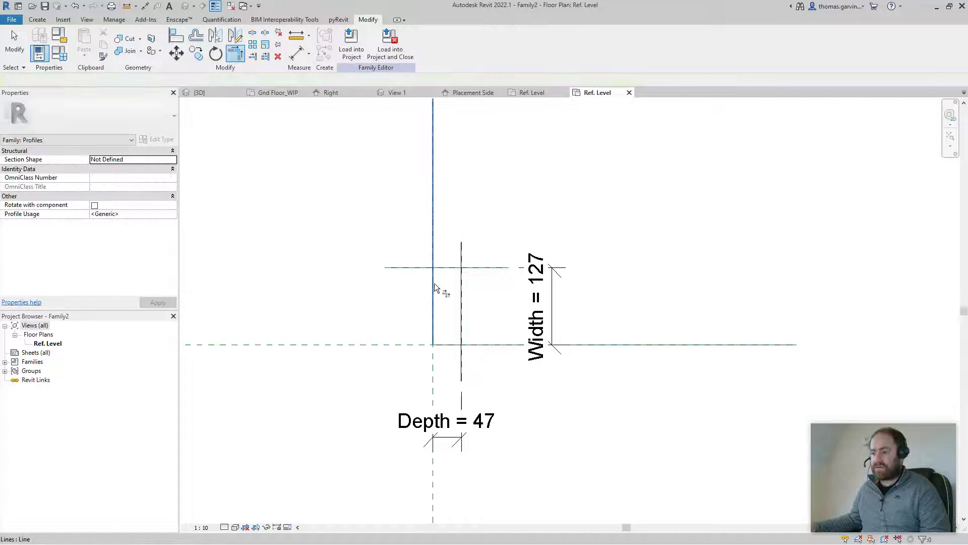
{"action": "left_click", "coordinate": [443, 267]}
{"action": "left_click", "coordinate": [460, 298]}
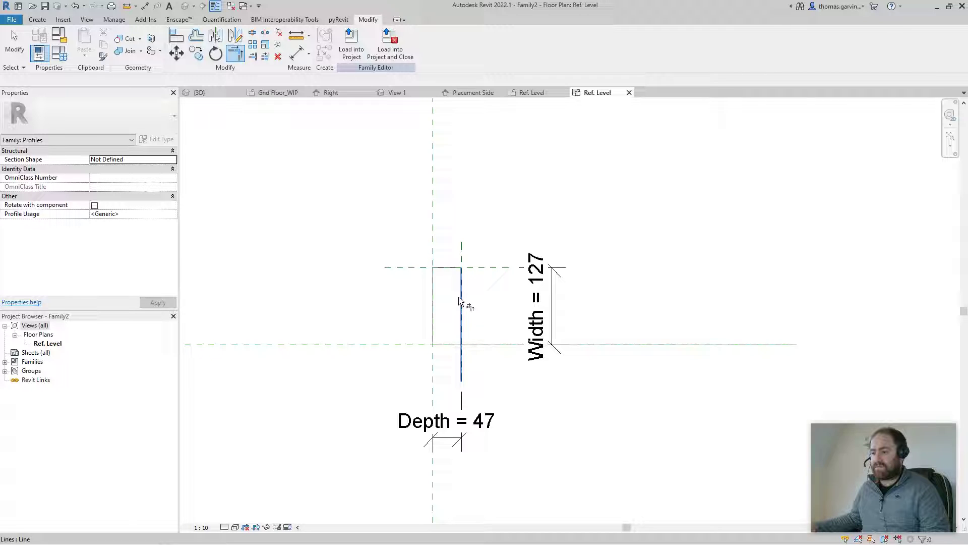
{"action": "left_click", "coordinate": [449, 345]}
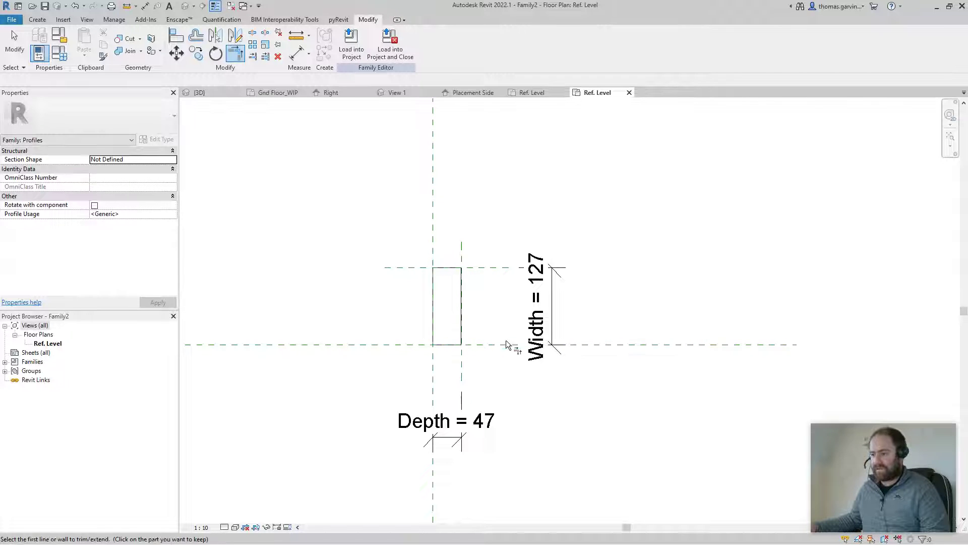
{"action": "key", "text": "Escape"}
{"action": "left_click", "coordinate": [461, 305]}
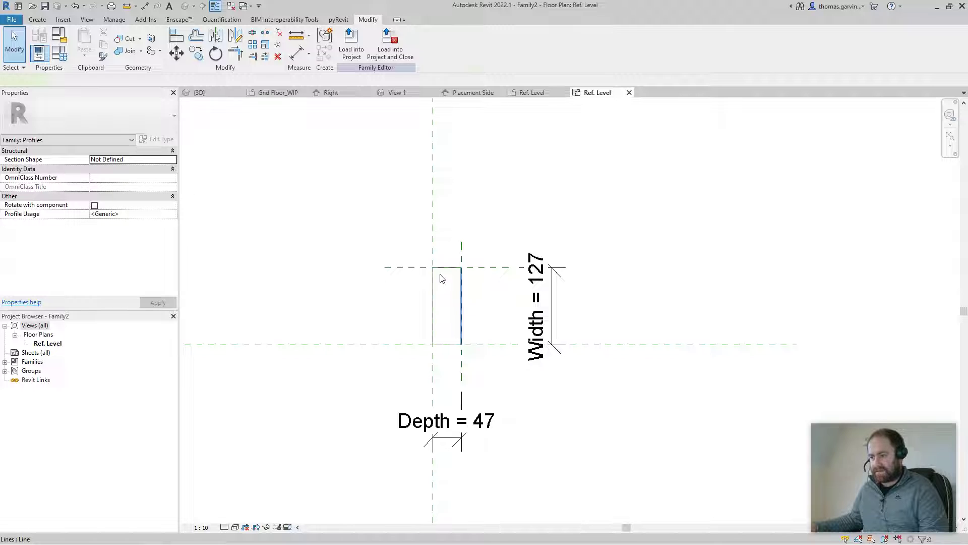
{"action": "key", "text": "Escape"}
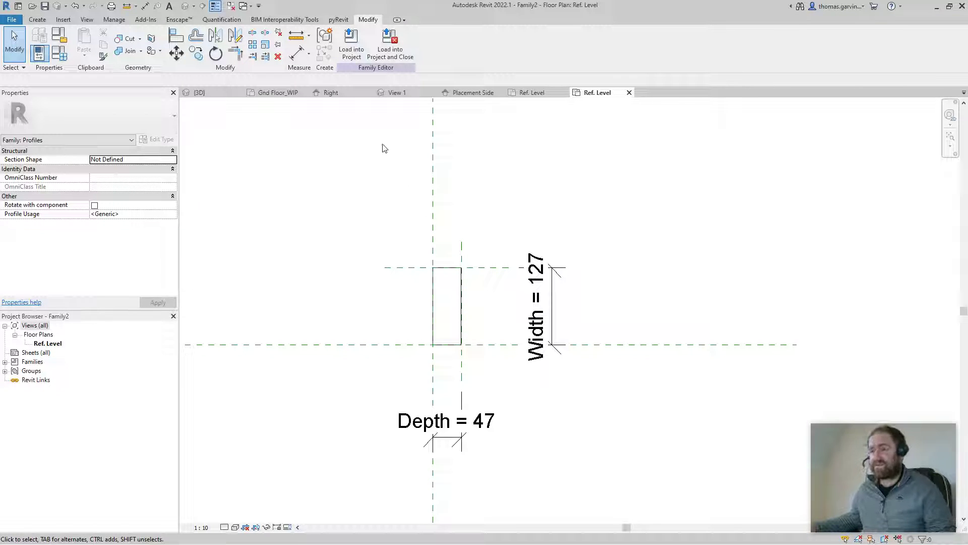
Load the profile family into Family1 only and close it without saving
{"action": "left_click", "coordinate": [389, 43]}
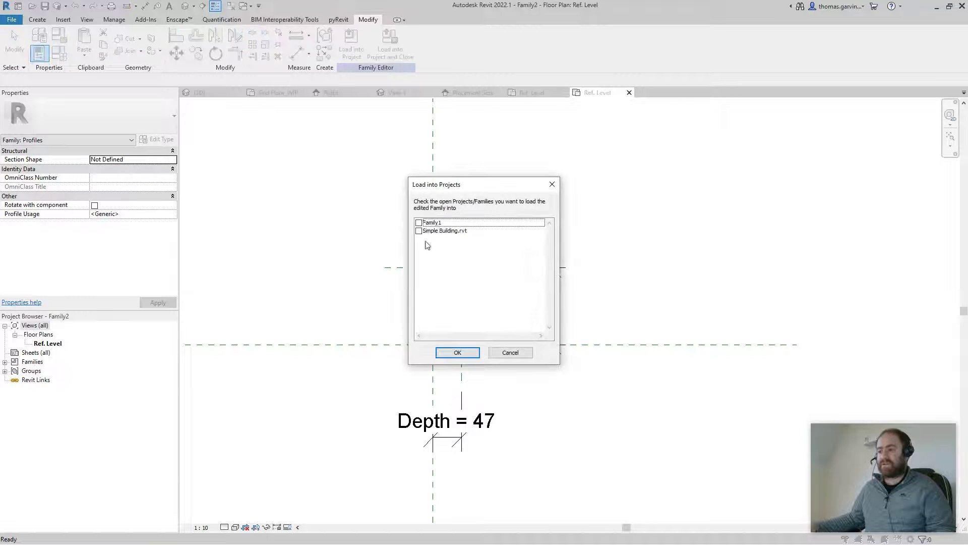
{"action": "left_click", "coordinate": [419, 223]}
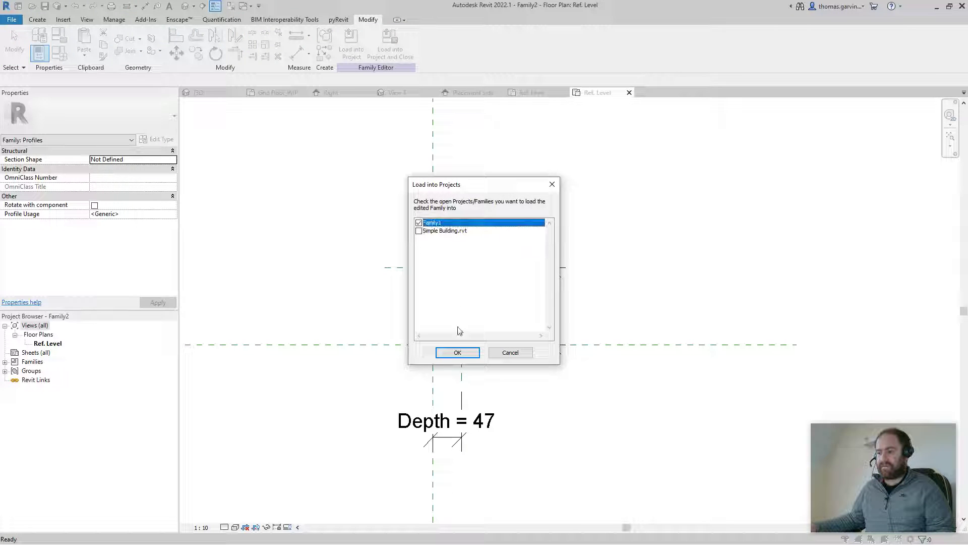
{"action": "left_click", "coordinate": [458, 353]}
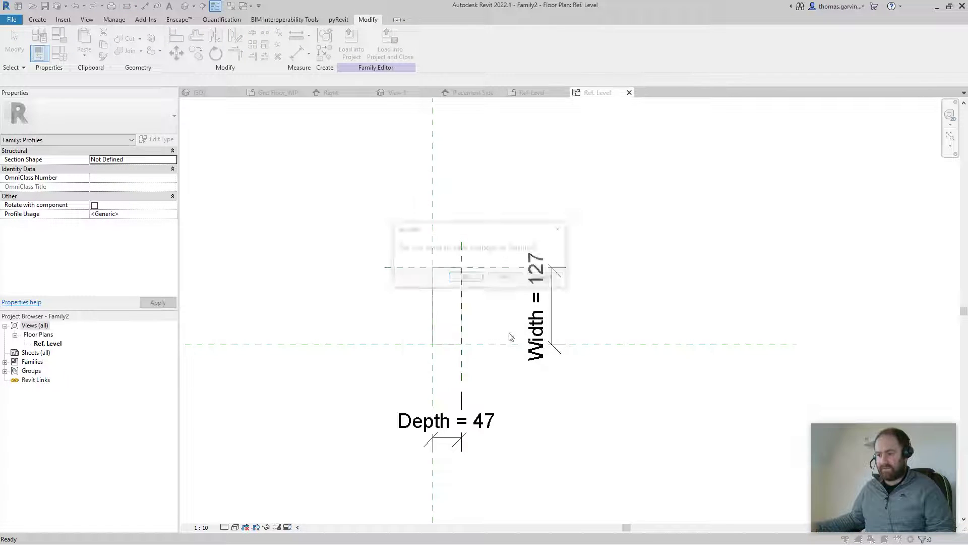
{"action": "left_click", "coordinate": [506, 277]}
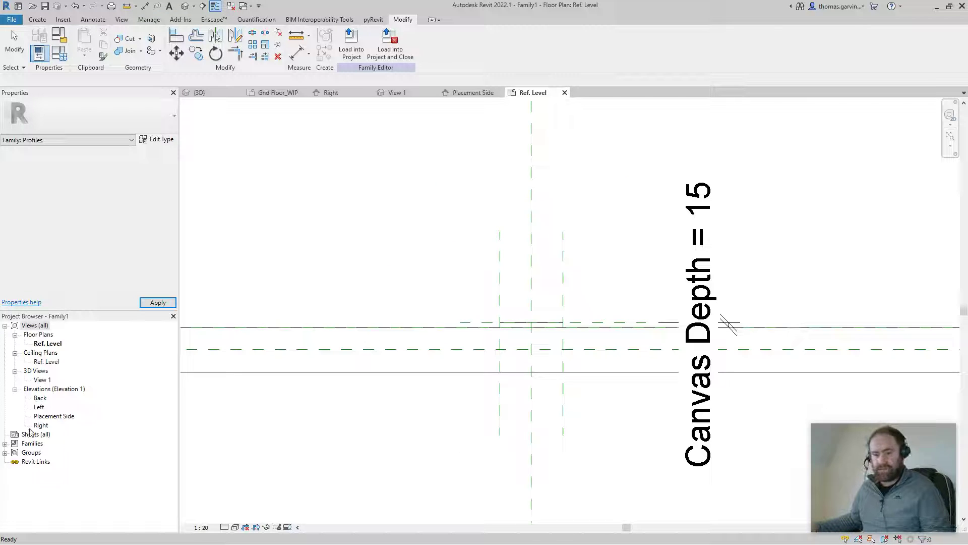
Open the type properties of the loaded Family2 profile and associate its Depth with the Frame Depth parameter
{"action": "left_click", "coordinate": [4, 443]}
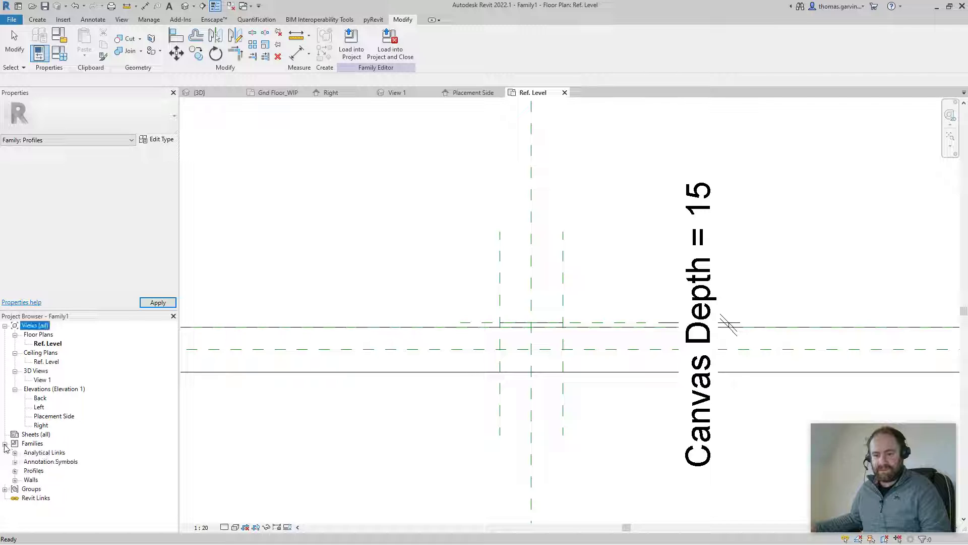
{"action": "left_click", "coordinate": [14, 471]}
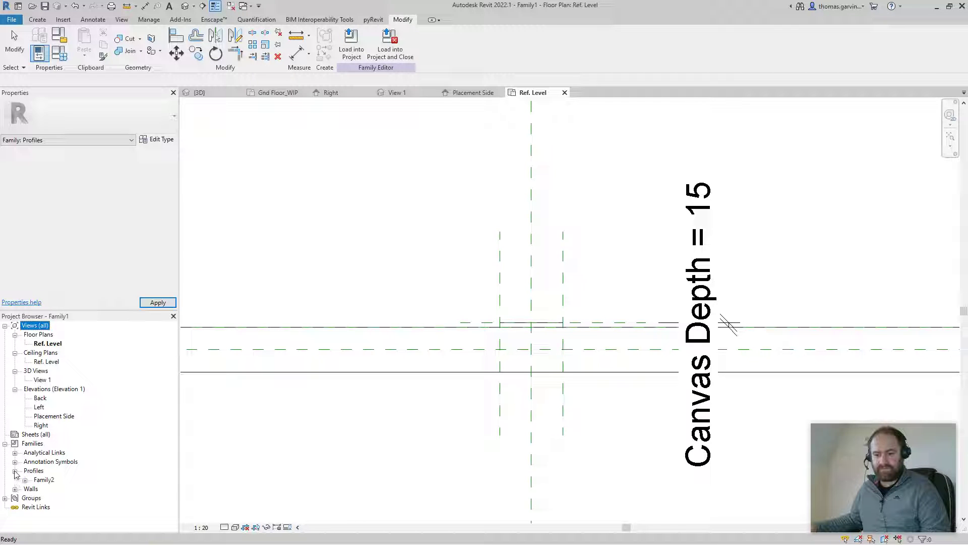
{"action": "left_click", "coordinate": [25, 480]}
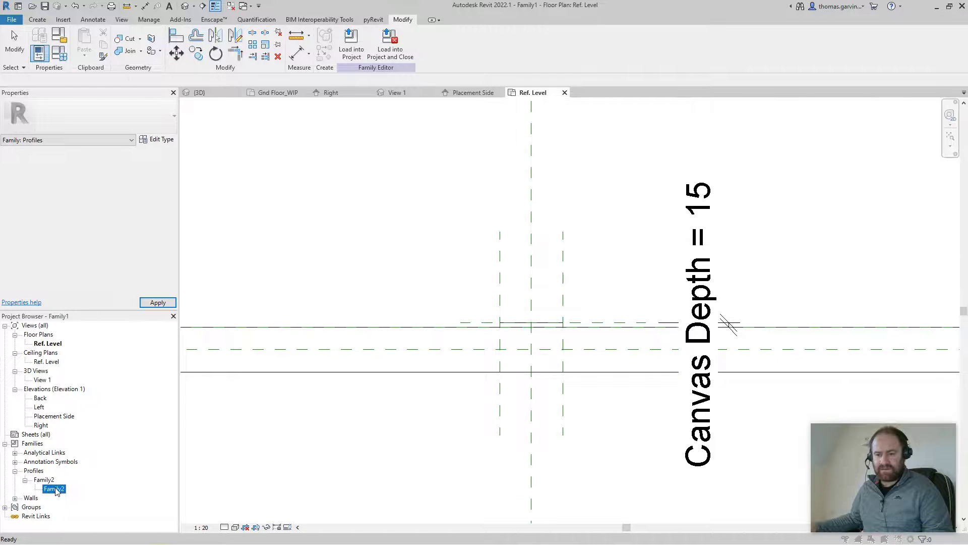
{"action": "double_click", "coordinate": [56, 490]}
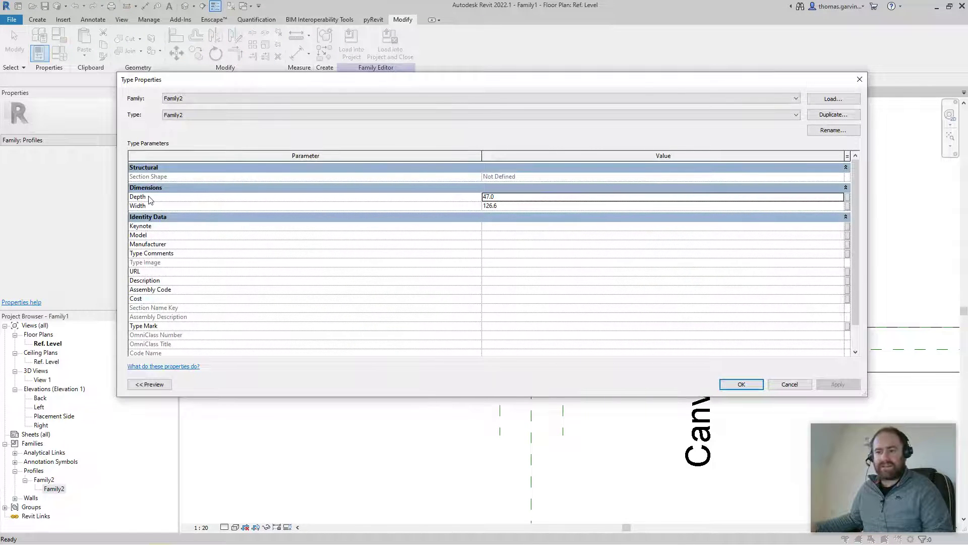
{"action": "left_click", "coordinate": [63, 55]}
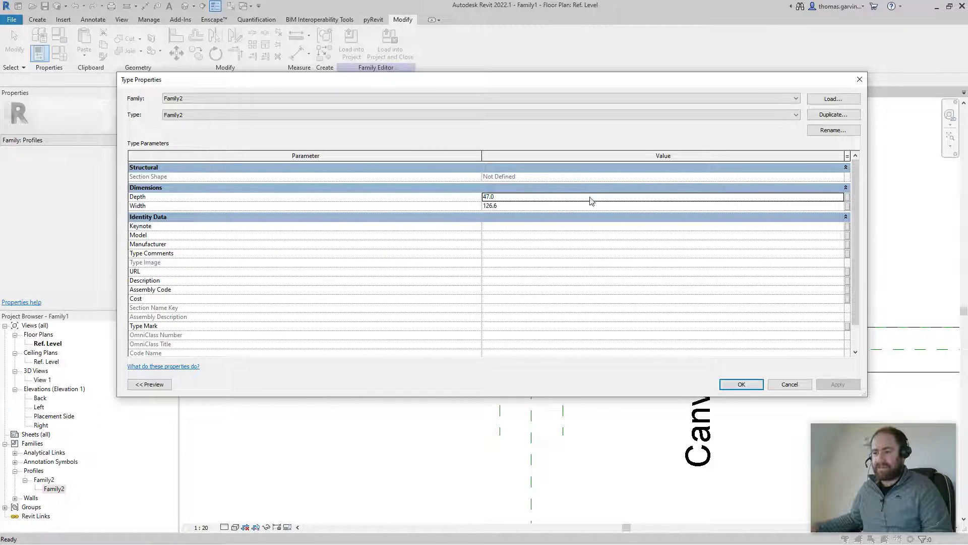
{"action": "left_click", "coordinate": [848, 196]}
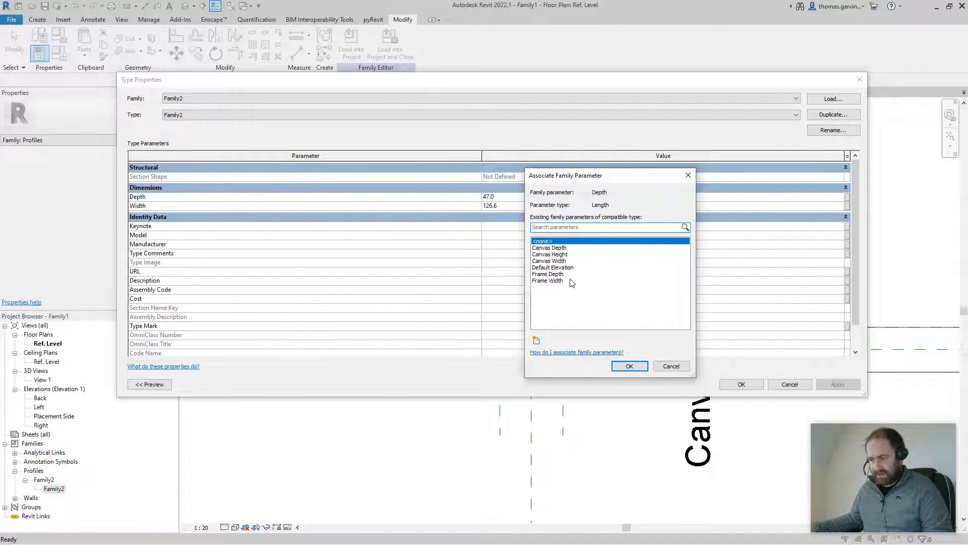
{"action": "left_click", "coordinate": [556, 281]}
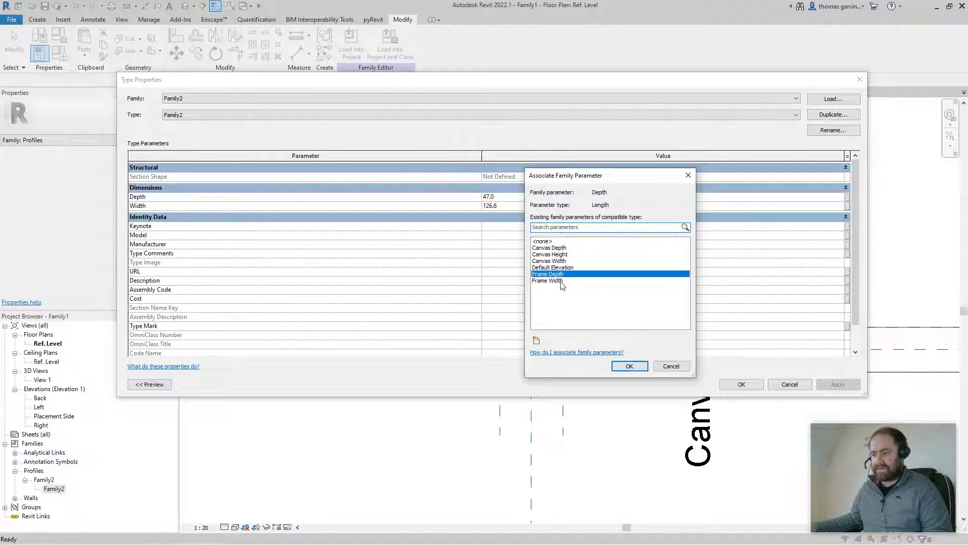
{"action": "left_click", "coordinate": [629, 366]}
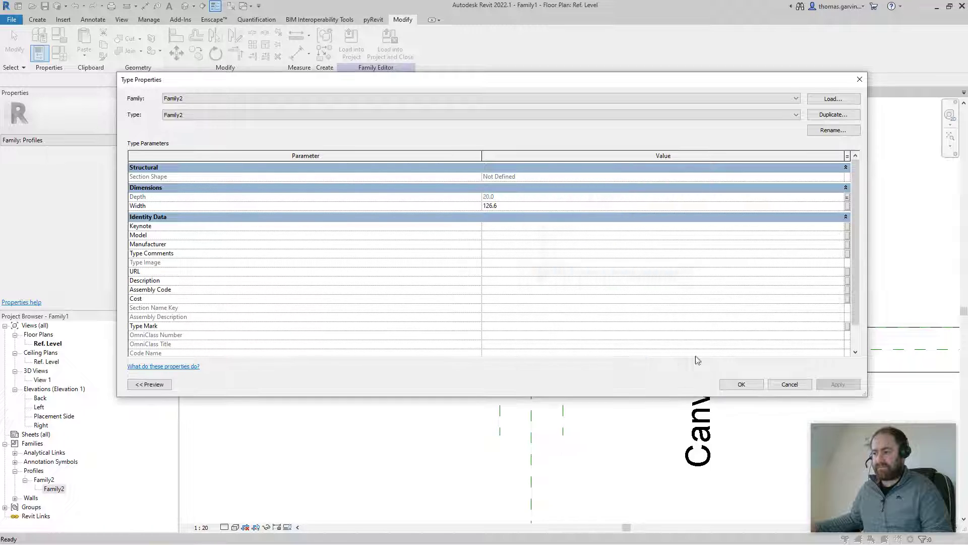
Associate the profile's Width with the Frame Width parameter and accept the type properties
{"action": "left_click", "coordinate": [848, 207]}
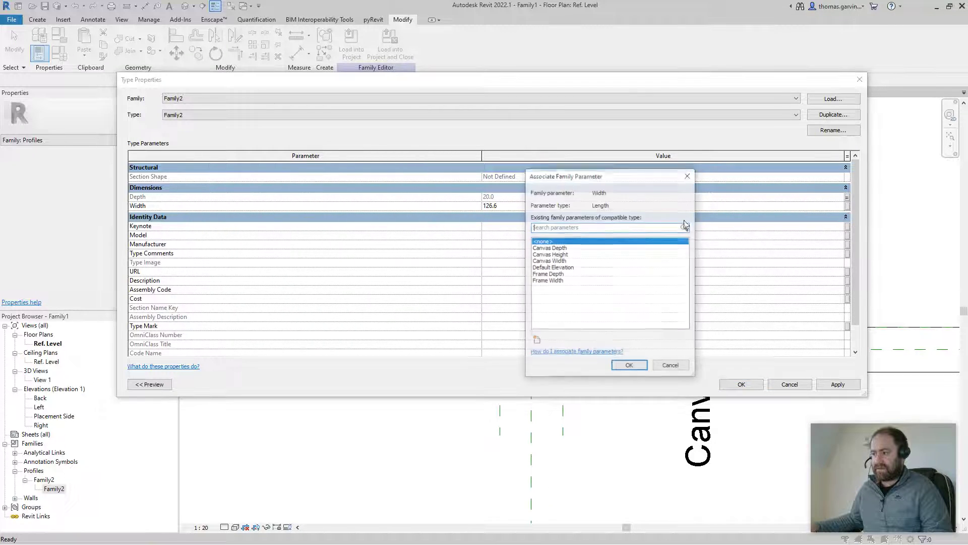
{"action": "left_click", "coordinate": [550, 281]}
{"action": "left_click", "coordinate": [630, 366]}
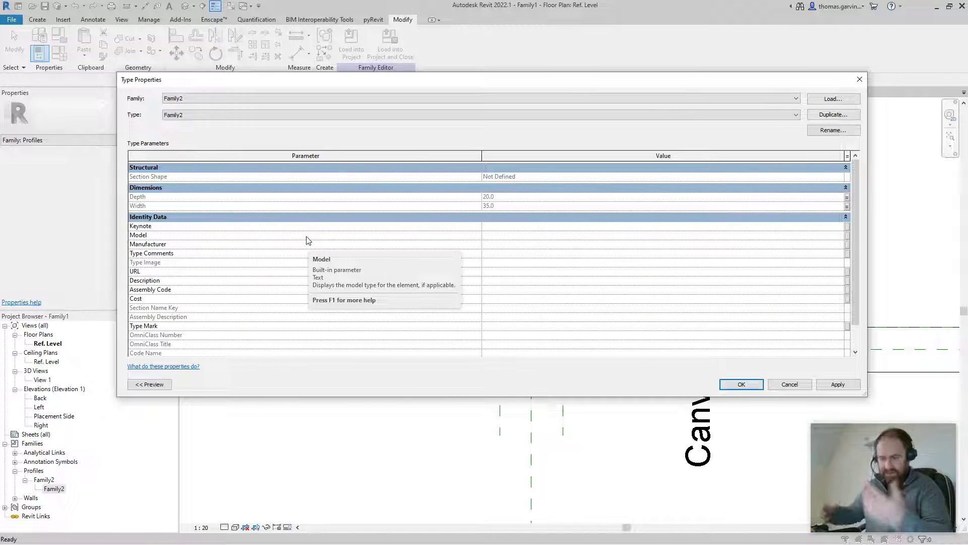
{"action": "left_click", "coordinate": [751, 386]}
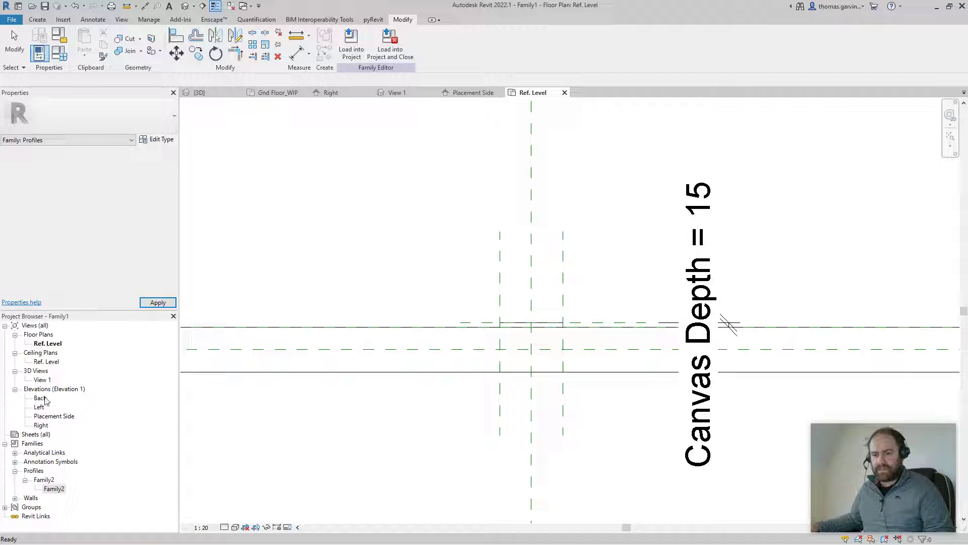
Examine the canvas in the Placement Side elevation and its position against the wall in the Ref. Level plan
{"action": "double_click", "coordinate": [50, 417]}
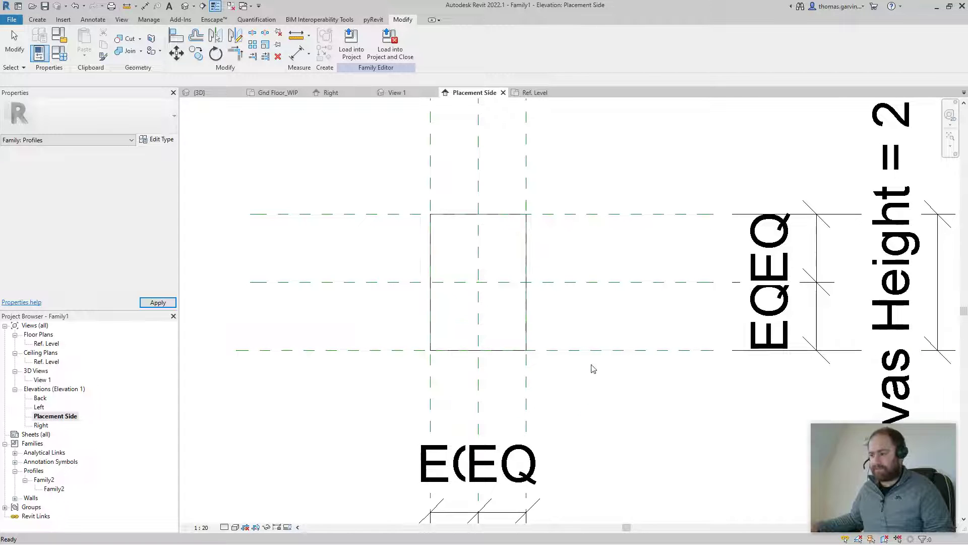
{"action": "scroll", "coordinate": [365, 207], "scroll_direction": "down", "scroll_amount": 2}
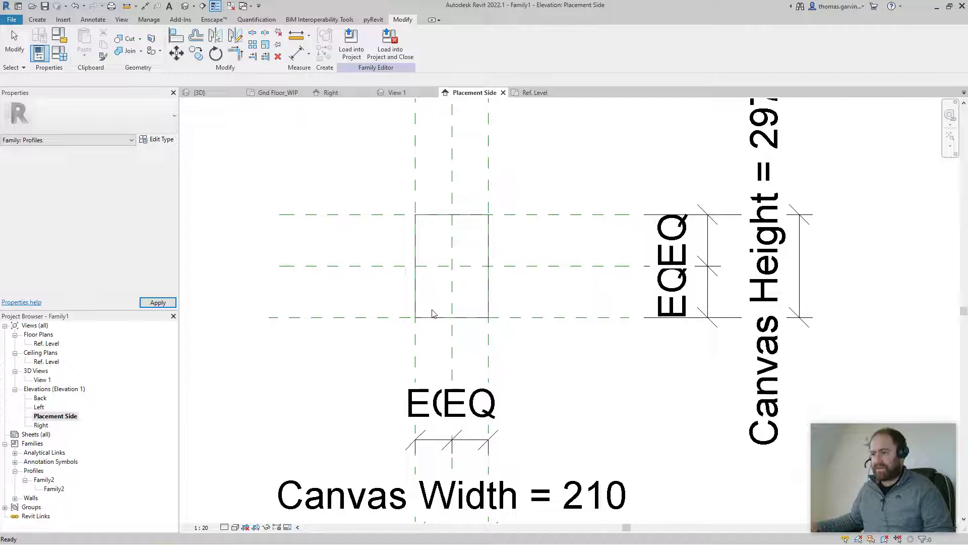
{"action": "left_click", "coordinate": [532, 93]}
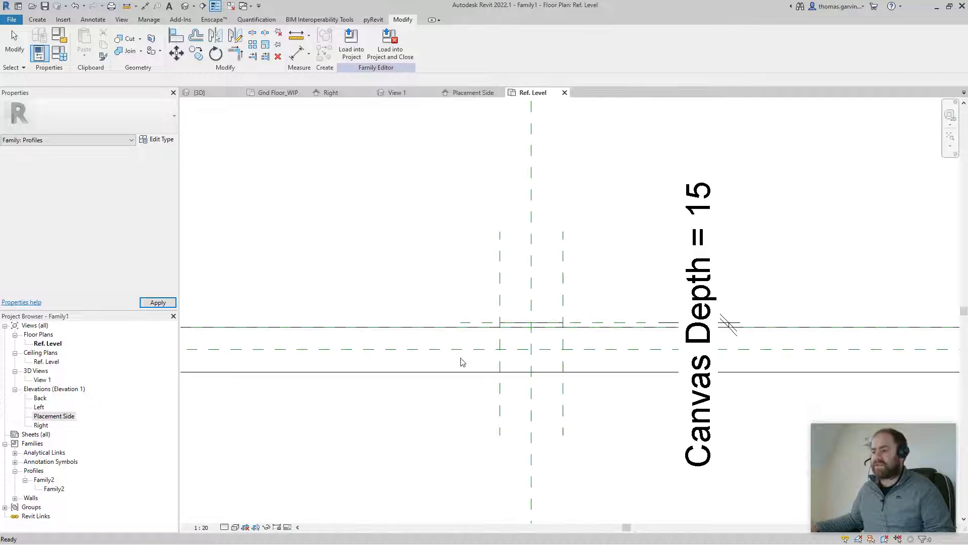
{"action": "scroll", "coordinate": [580, 327], "scroll_direction": "down", "scroll_amount": 1}
{"action": "scroll", "coordinate": [474, 329], "scroll_direction": "down", "scroll_amount": 1}
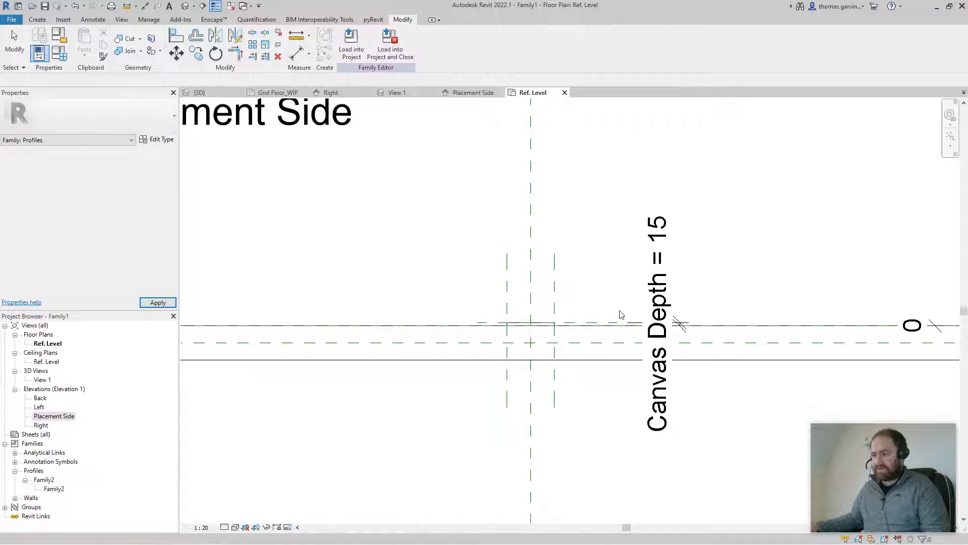
{"action": "scroll", "coordinate": [437, 345], "scroll_direction": "down", "scroll_amount": 2}
{"action": "scroll", "coordinate": [437, 333], "scroll_direction": "up", "scroll_amount": 2}
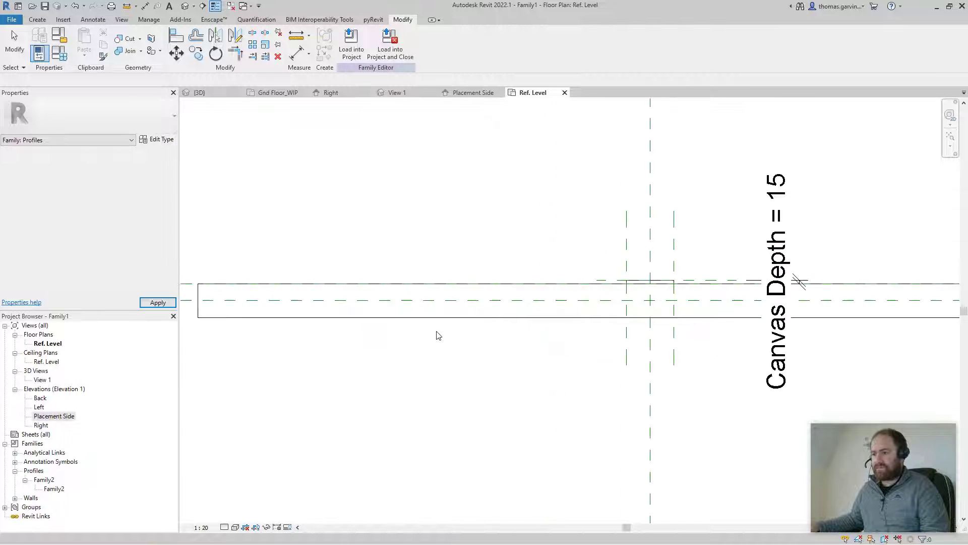
{"action": "scroll", "coordinate": [437, 333], "scroll_direction": "down", "scroll_amount": 3}
Save the family as Picture Frame in the TU Dublin library's Generic Models > Wall Based folder
{"action": "left_click", "coordinate": [11, 19]}
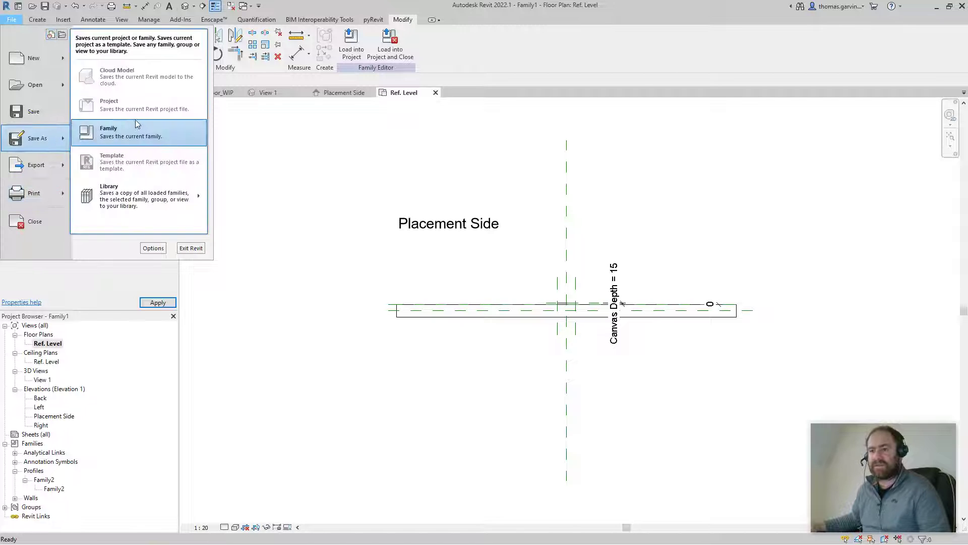
{"action": "left_click", "coordinate": [382, 244]}
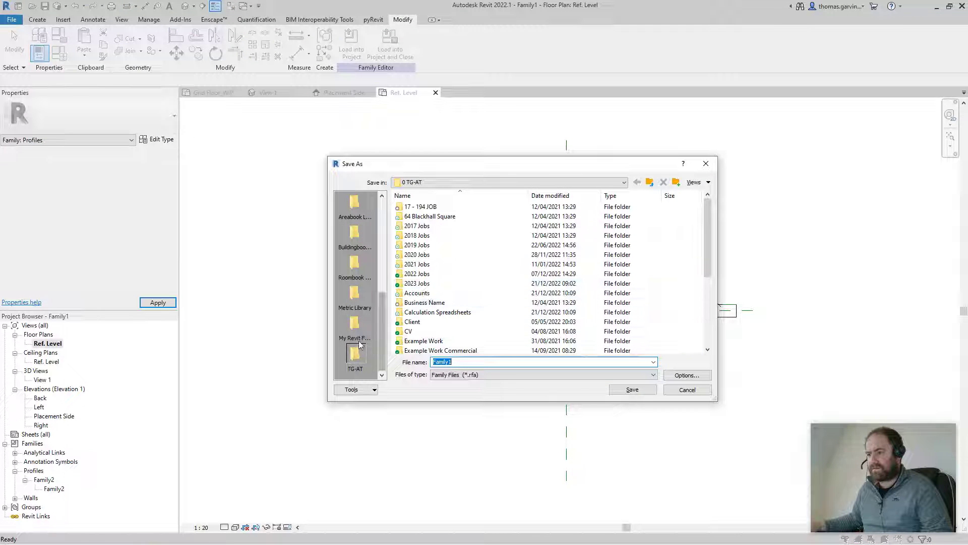
{"action": "left_click", "coordinate": [355, 326]}
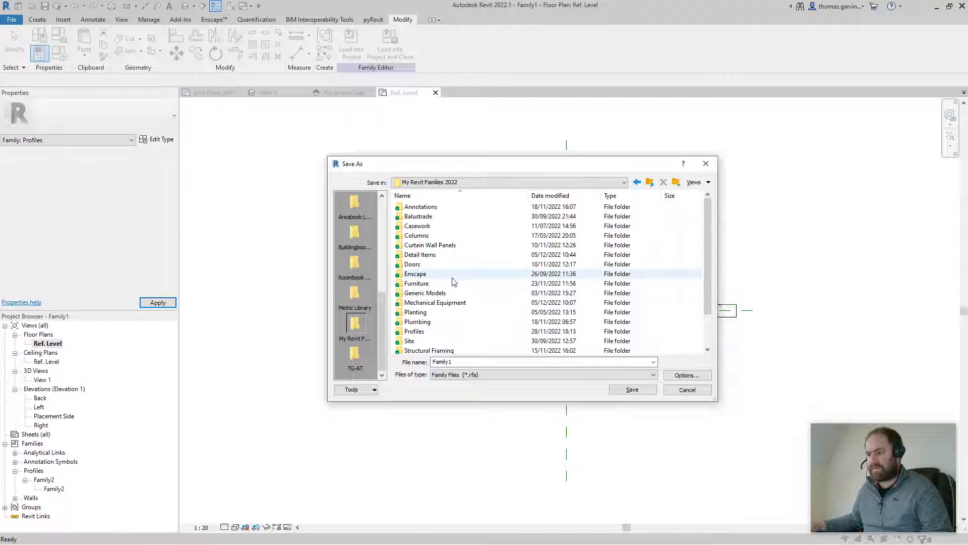
{"action": "scroll", "coordinate": [452, 281], "scroll_direction": "down", "scroll_amount": 2}
{"action": "scroll", "coordinate": [430, 337], "scroll_direction": "up", "scroll_amount": 1}
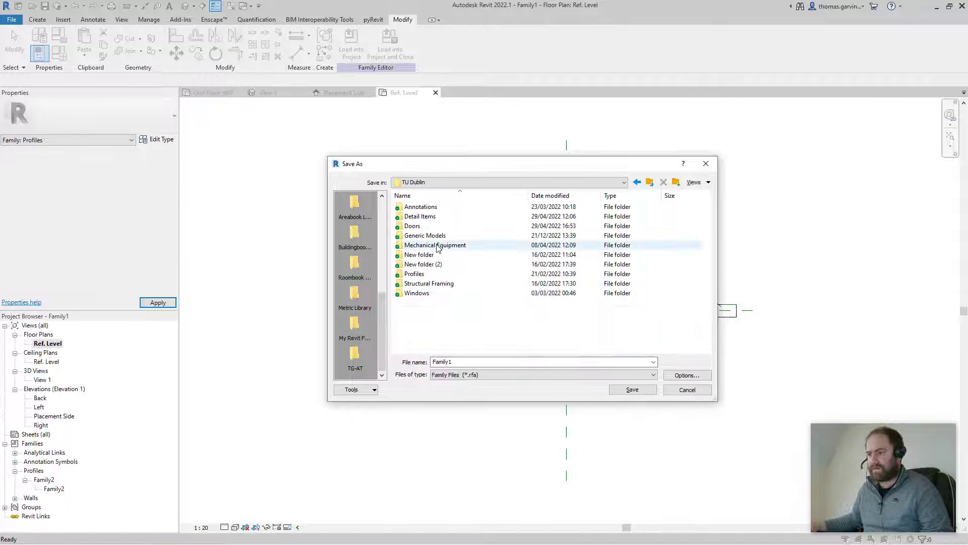
{"action": "double_click", "coordinate": [441, 235]}
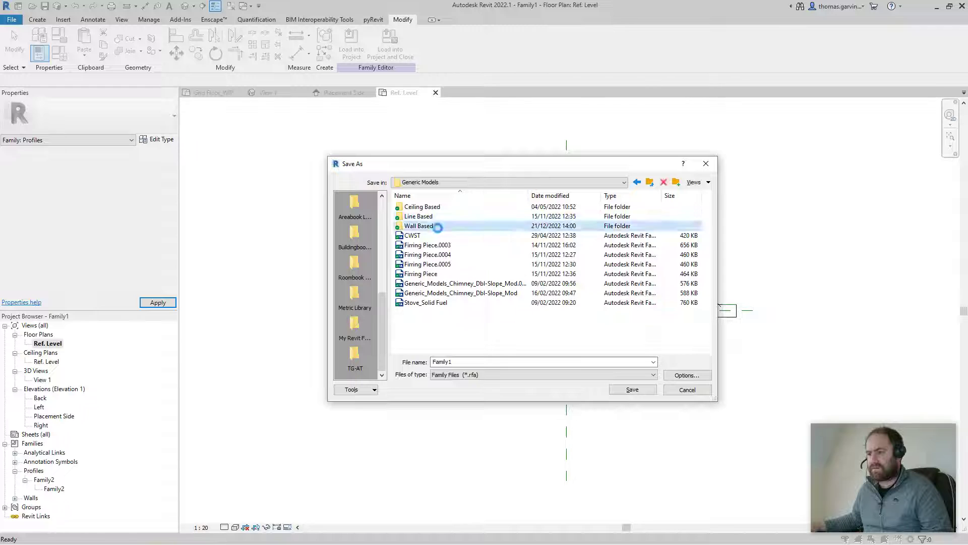
{"action": "double_click", "coordinate": [439, 226]}
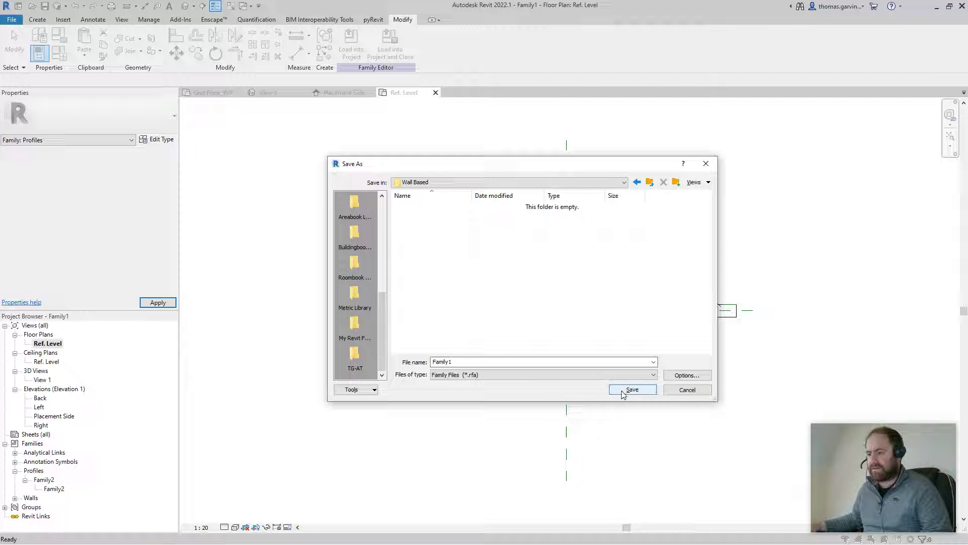
{"action": "double_click", "coordinate": [592, 362]}
{"action": "type", "text": "Pic"}
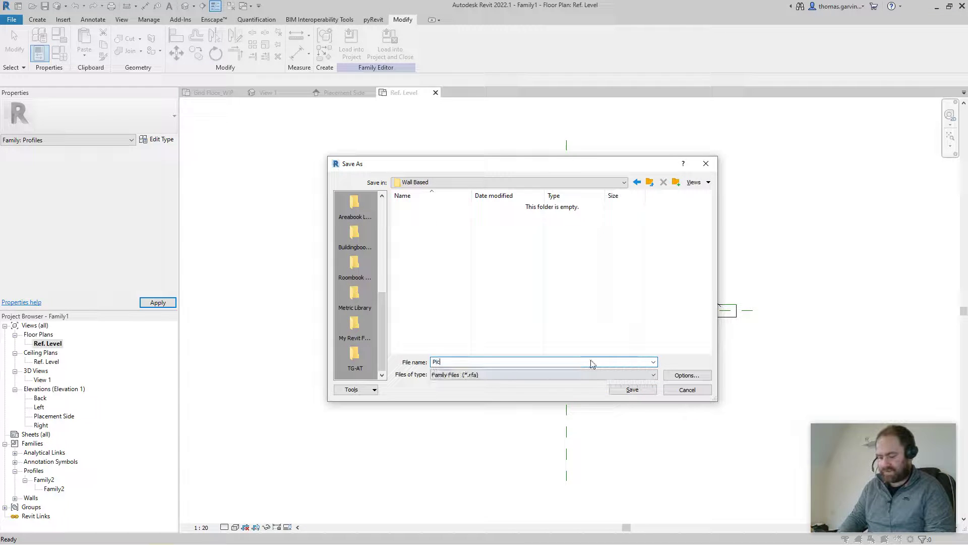
{"action": "type", "text": "ture Frame"}
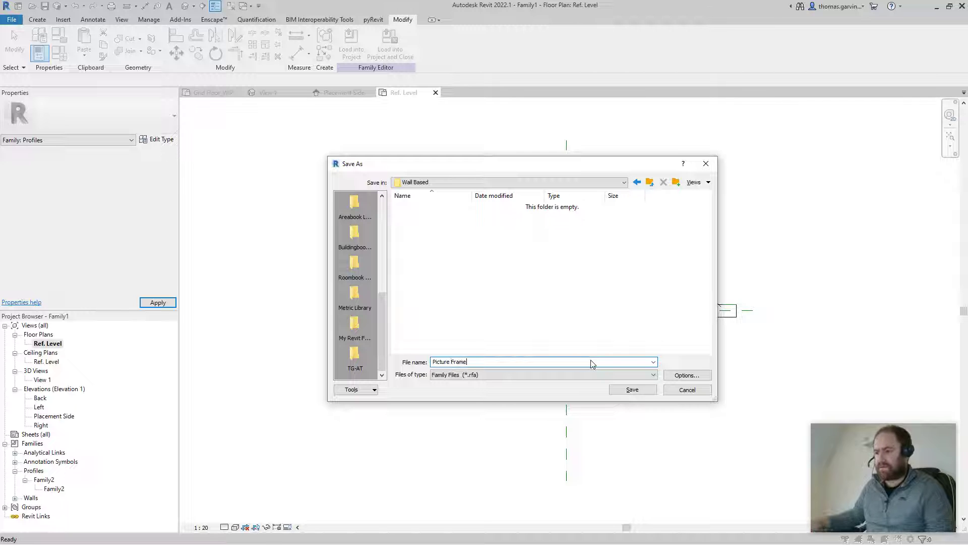
{"action": "left_click", "coordinate": [629, 389]}
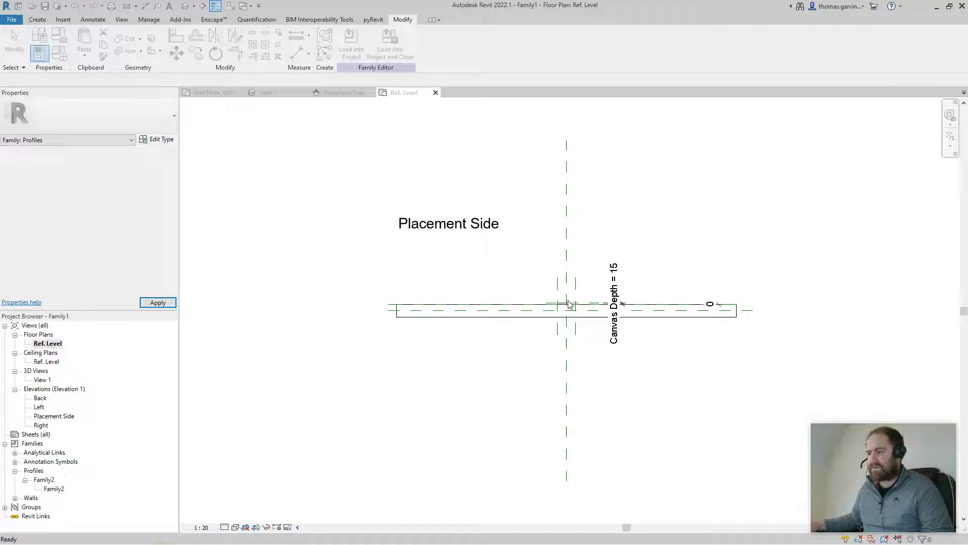
Select the reference plane along the wall's placement face in the Ref. Level plan to check its name
{"action": "scroll", "coordinate": [616, 257], "scroll_direction": "up", "scroll_amount": 5}
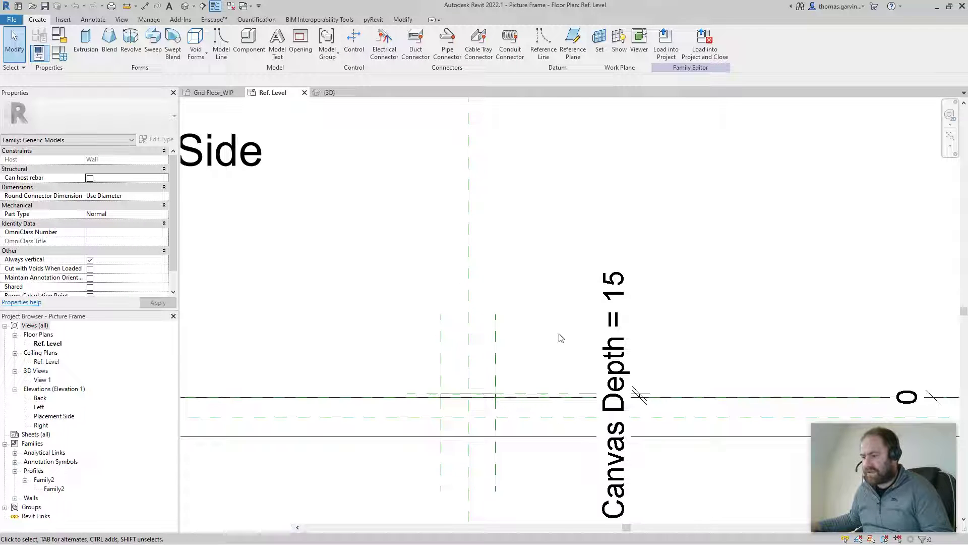
{"action": "scroll", "coordinate": [551, 380], "scroll_direction": "down", "scroll_amount": 3}
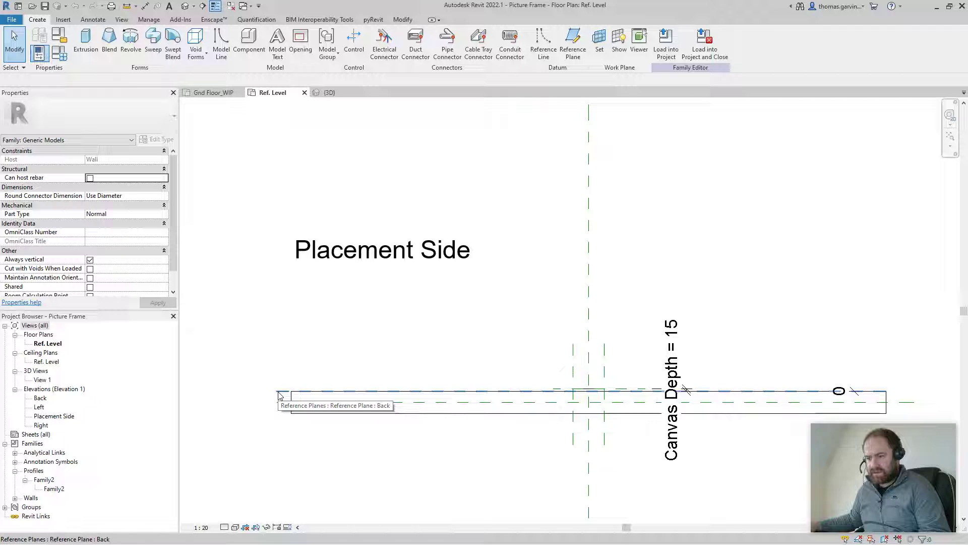
{"action": "left_click", "coordinate": [278, 392]}
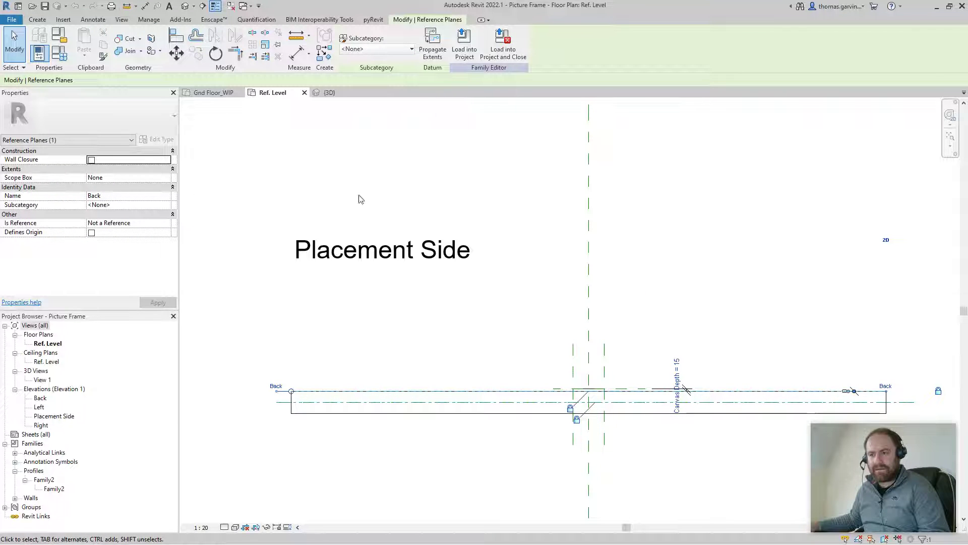
Start a Sweep in the Placement Side elevation and set its work plane to Reference Plane : Back
{"action": "double_click", "coordinate": [54, 415]}
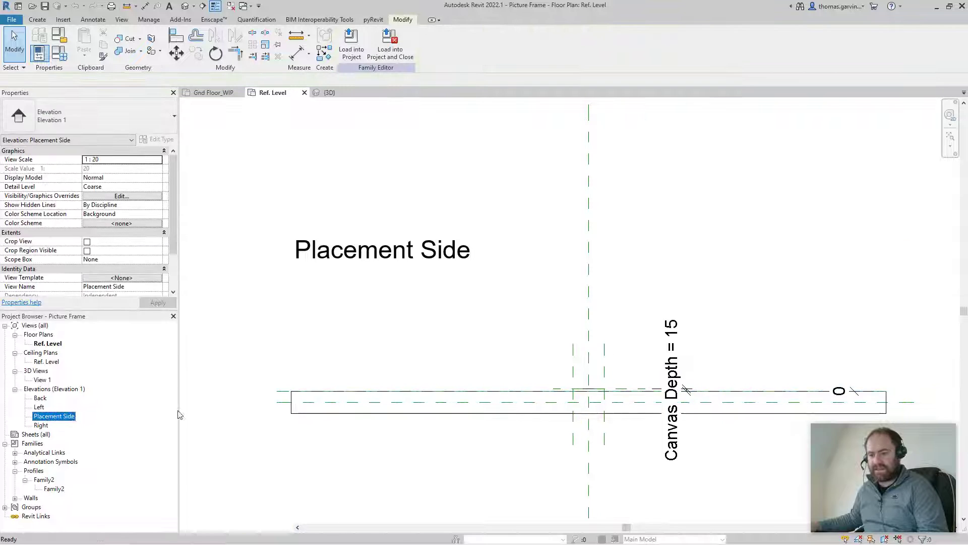
{"action": "key", "text": "Escape"}
{"action": "scroll", "coordinate": [504, 313], "scroll_direction": "up", "scroll_amount": 4}
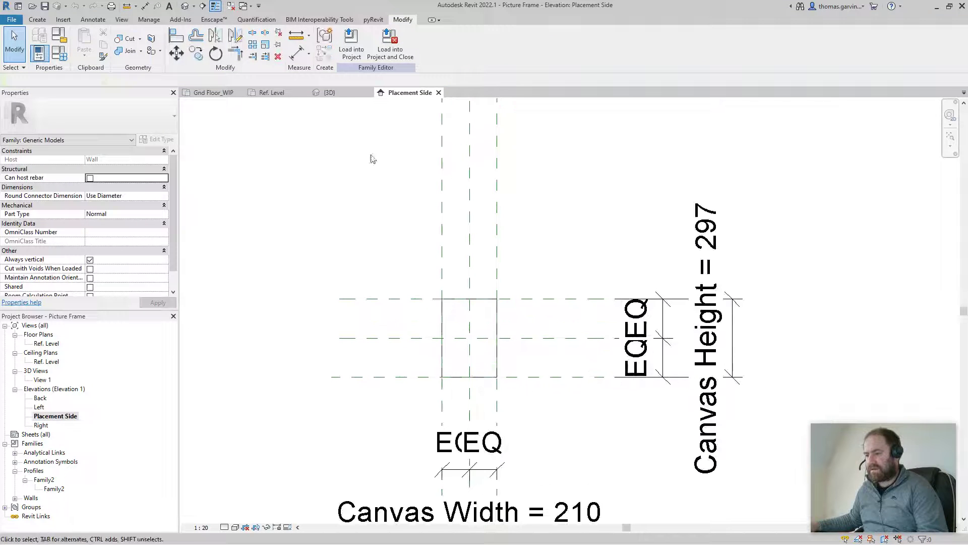
{"action": "left_click", "coordinate": [38, 20]}
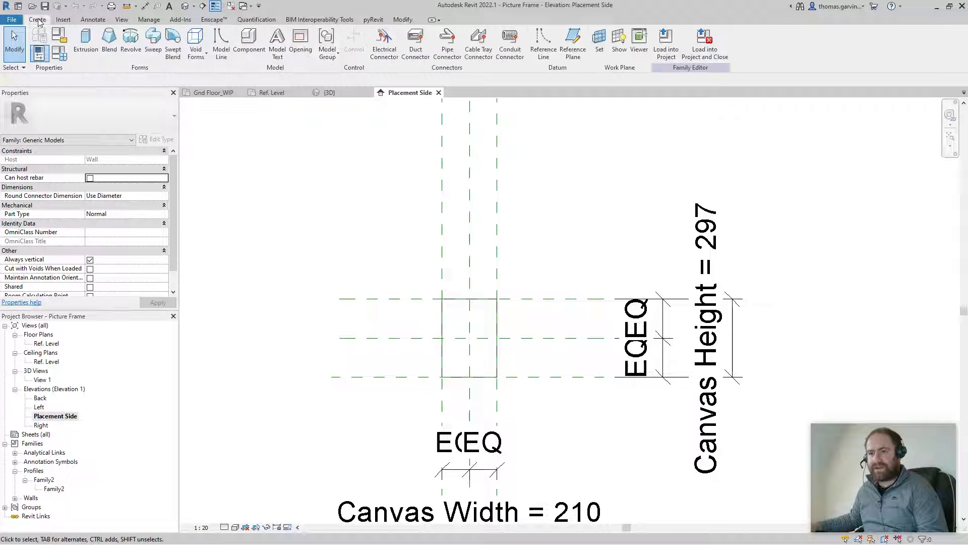
{"action": "left_click", "coordinate": [157, 51]}
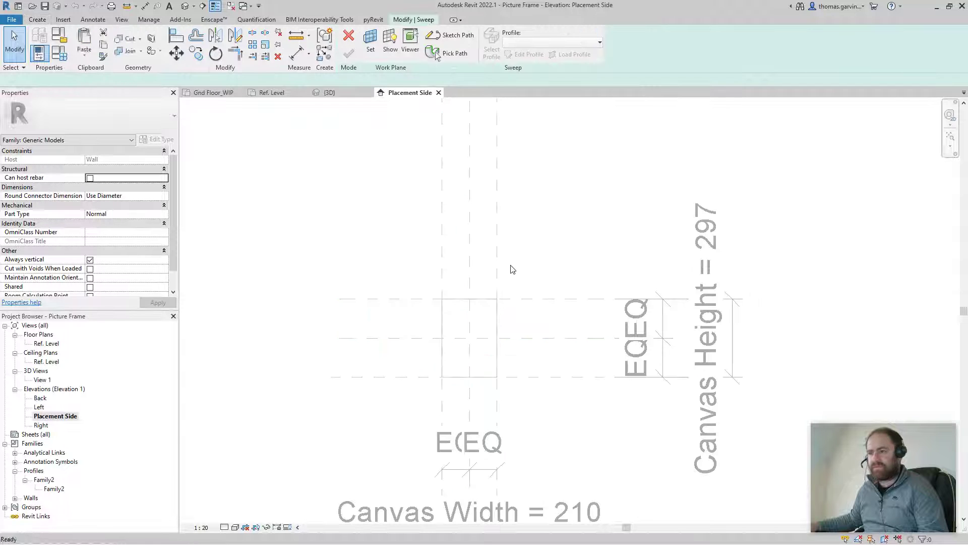
{"action": "left_click", "coordinate": [370, 43]}
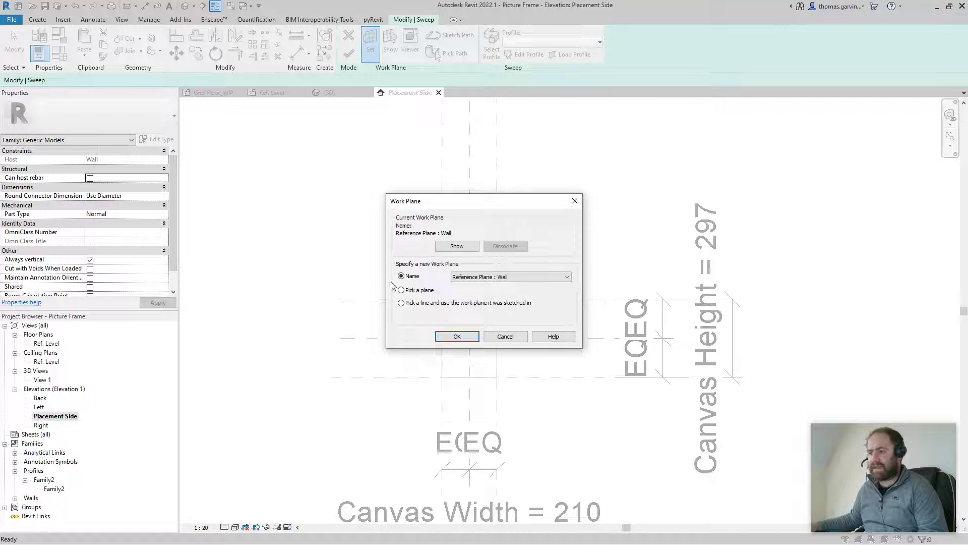
{"action": "left_click", "coordinate": [496, 278]}
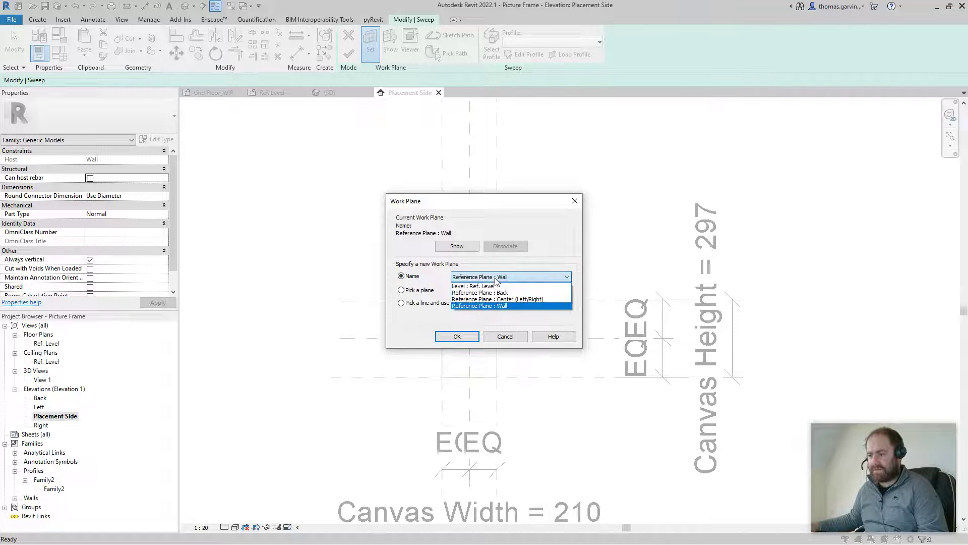
{"action": "left_click", "coordinate": [497, 292]}
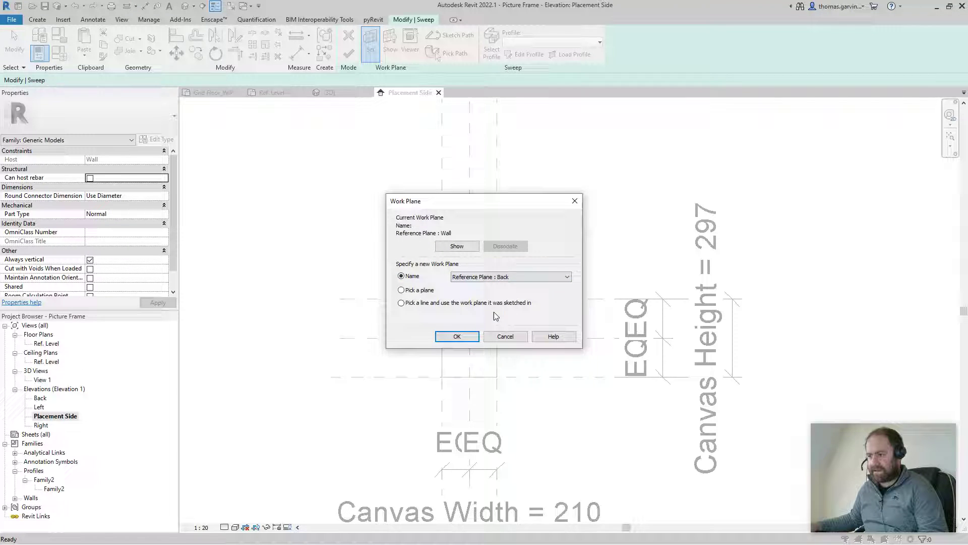
{"action": "left_click", "coordinate": [457, 337]}
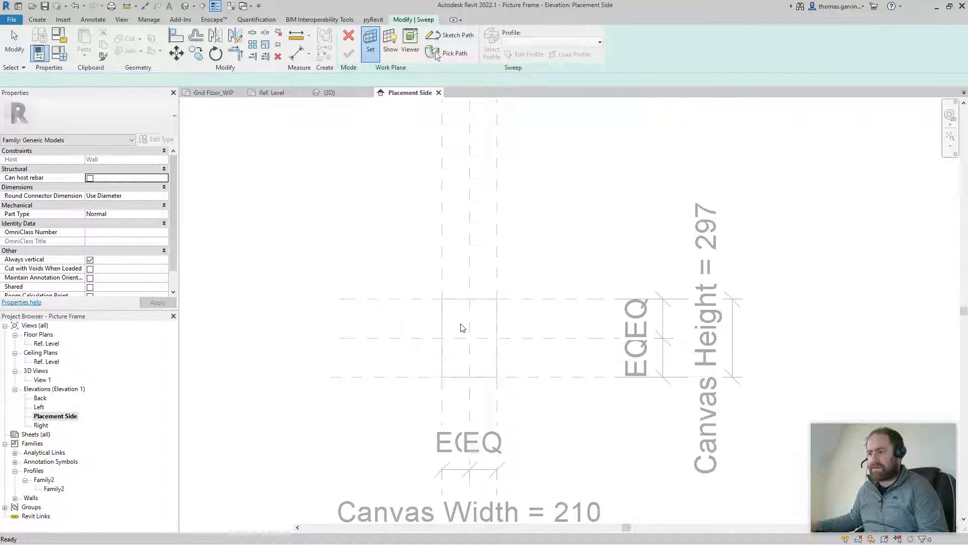
Sketch the sweep path with Pick Lines from the four reference planes bounding the canvas, locking each line to its plane
{"action": "left_click", "coordinate": [436, 54]}
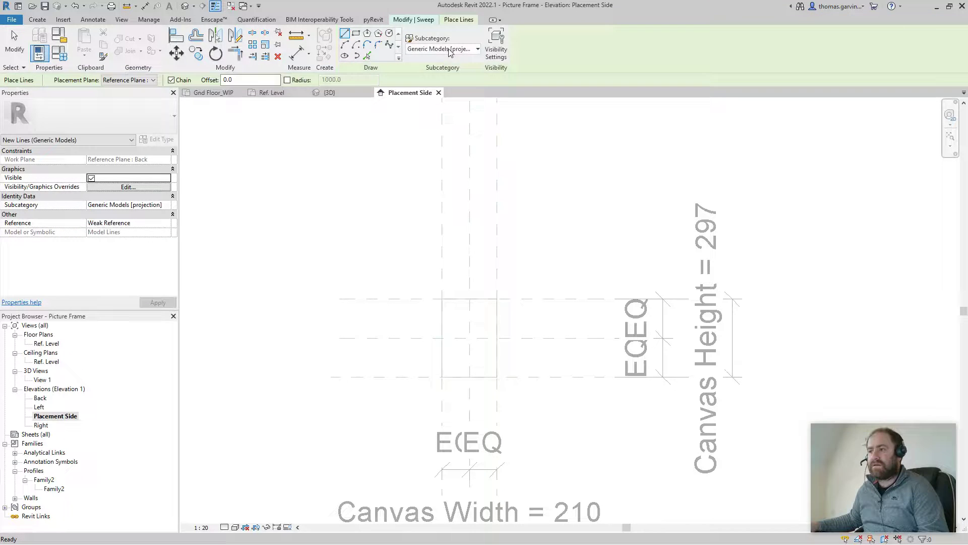
{"action": "left_click", "coordinate": [411, 20]}
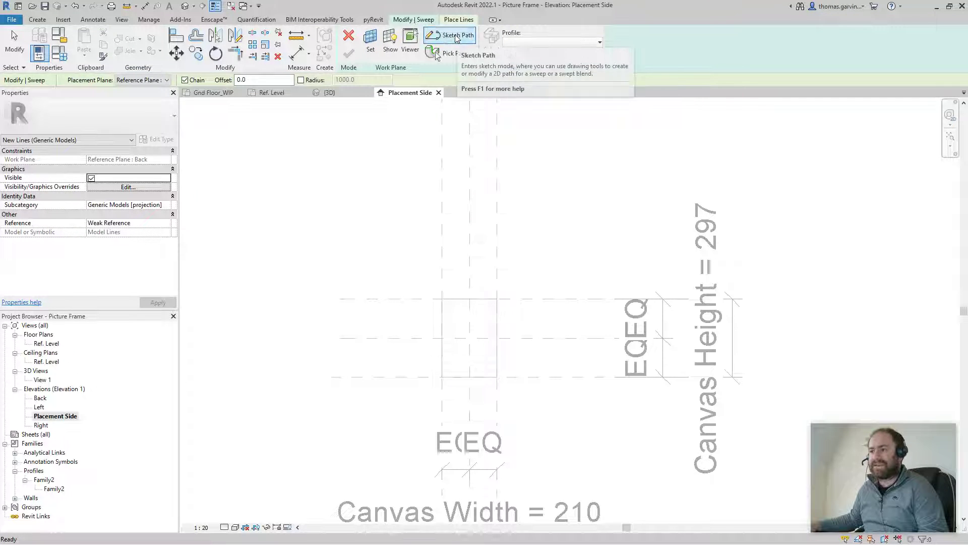
{"action": "left_click", "coordinate": [456, 36]}
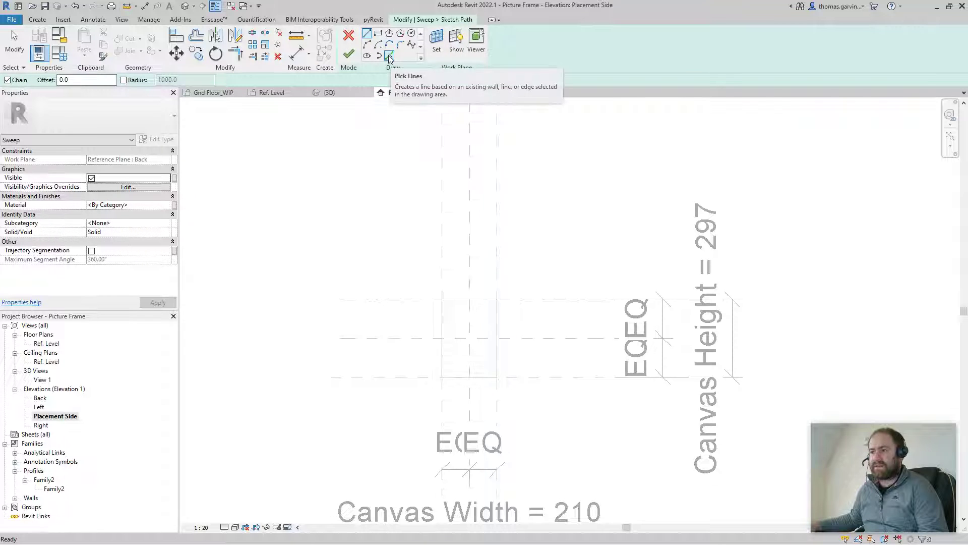
{"action": "left_click", "coordinate": [389, 57]}
{"action": "left_click", "coordinate": [93, 80]}
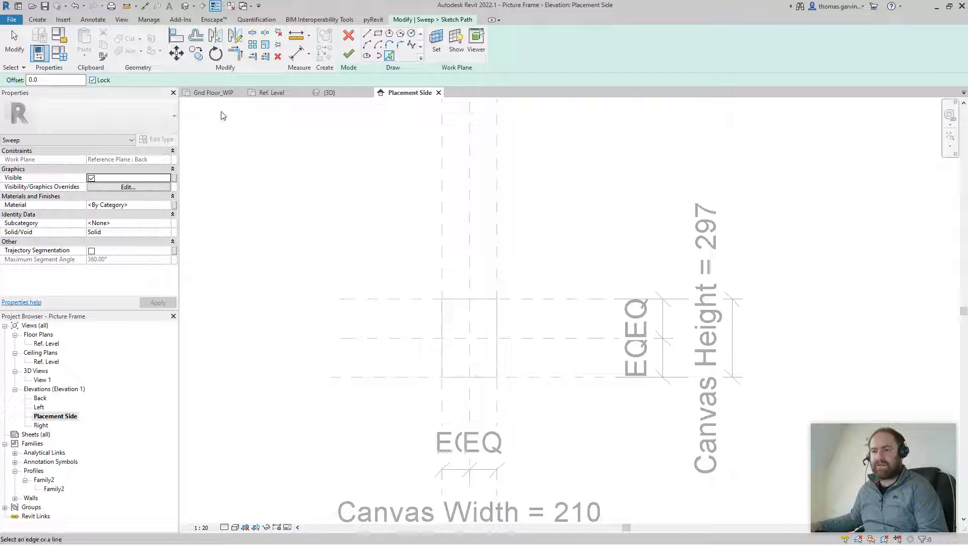
{"action": "left_click", "coordinate": [442, 275]}
{"action": "left_click", "coordinate": [515, 299]}
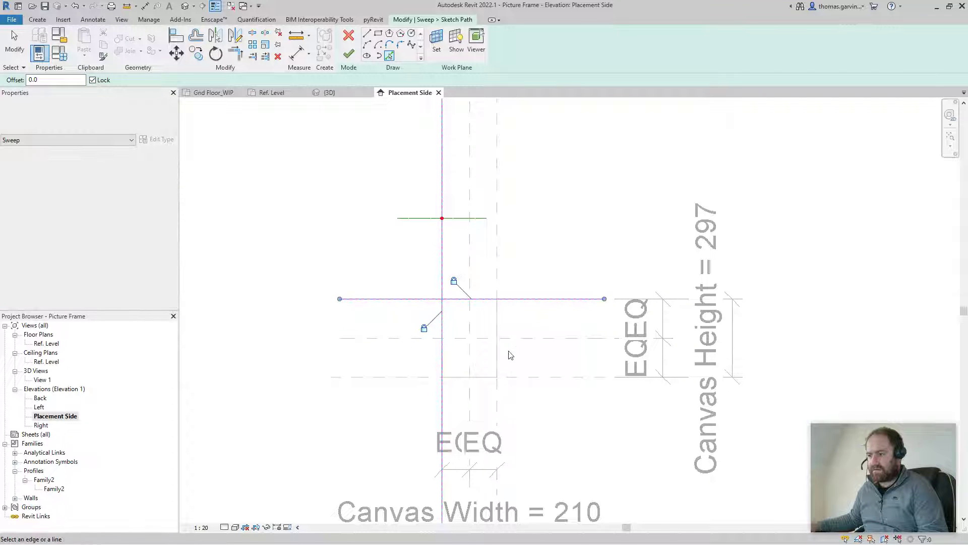
{"action": "left_click", "coordinate": [499, 412]}
{"action": "left_click", "coordinate": [528, 378]}
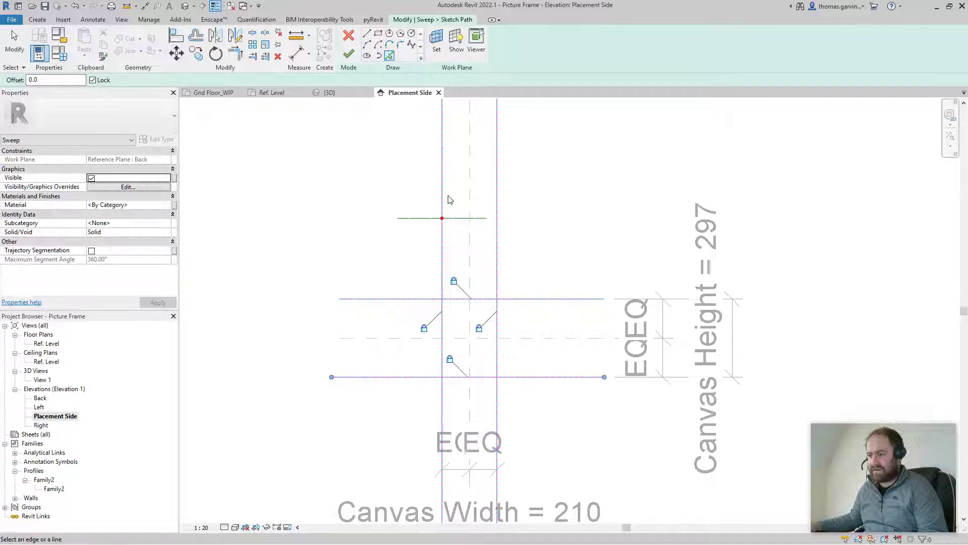
Trim the four sweep path lines to corners so they form a closed rectangle around the canvas
{"action": "left_click", "coordinate": [235, 53]}
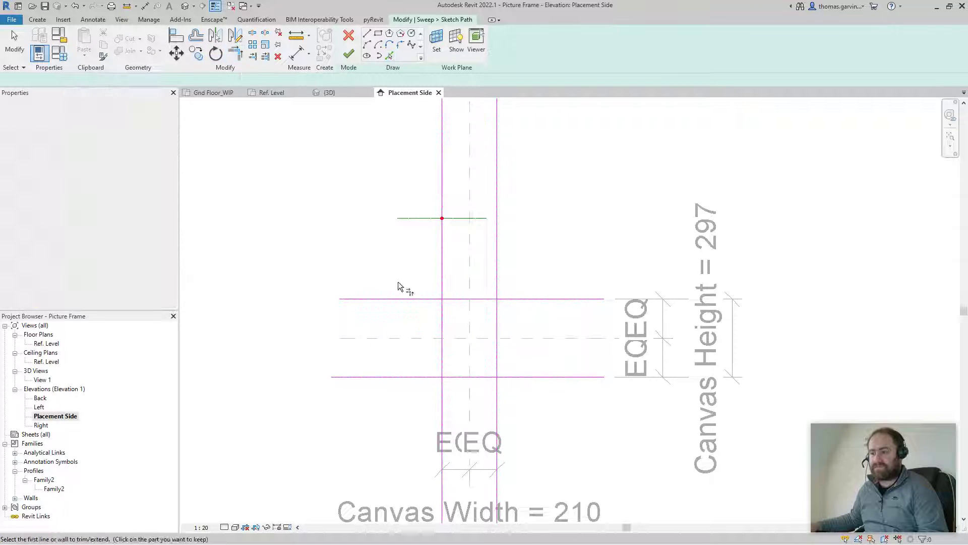
{"action": "left_click", "coordinate": [459, 377]}
{"action": "left_click", "coordinate": [443, 365]}
{"action": "left_click", "coordinate": [443, 334]}
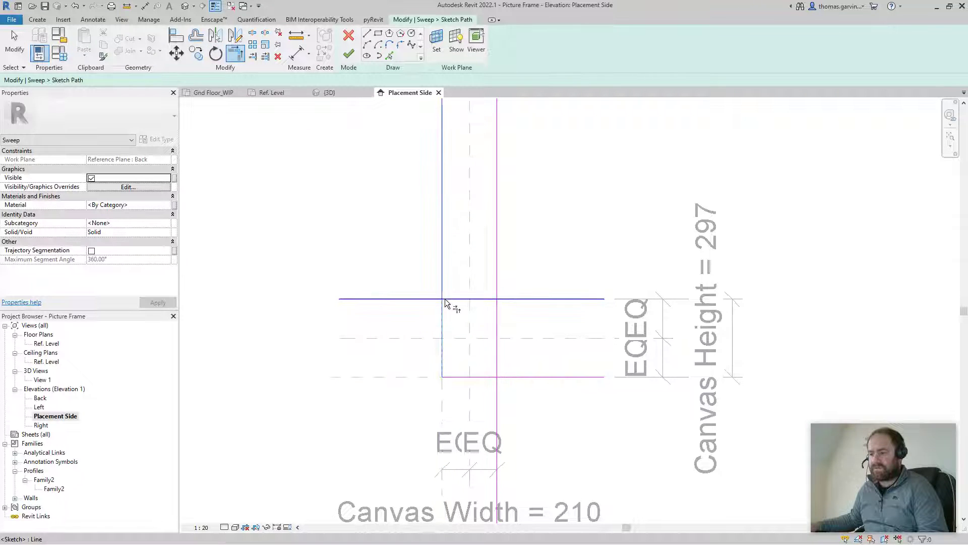
{"action": "left_click", "coordinate": [445, 299]}
{"action": "left_click", "coordinate": [478, 301]}
{"action": "left_click", "coordinate": [498, 328]}
{"action": "left_click", "coordinate": [498, 356]}
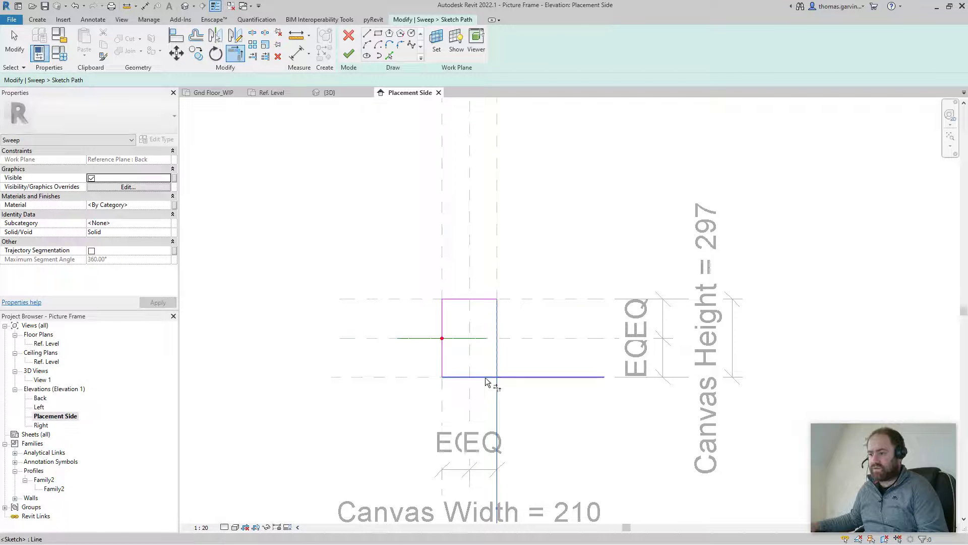
{"action": "left_click", "coordinate": [485, 377]}
{"action": "key", "text": "Escape"}
{"action": "key", "text": "Escape"}
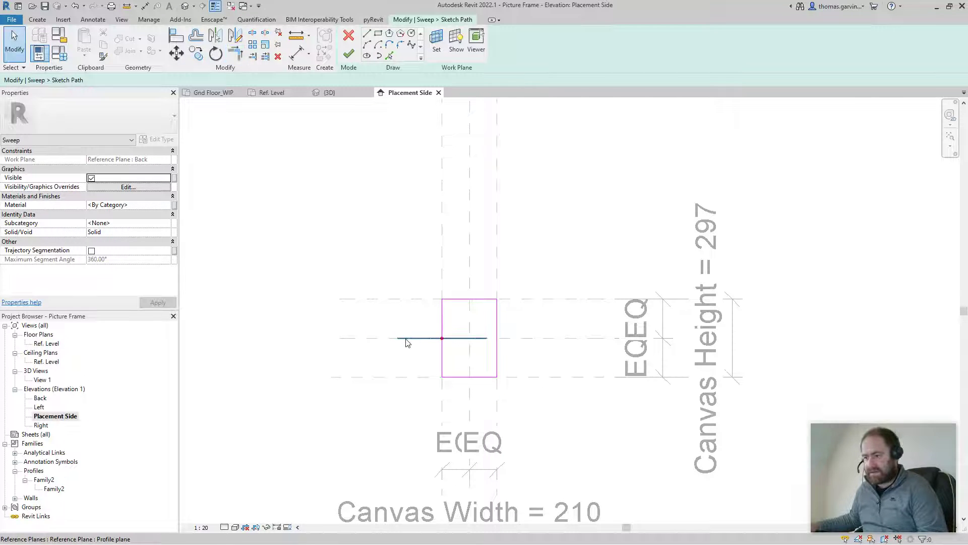
Try moving the sweep's profile plane to the path's upper line and back to its left line
{"action": "left_click", "coordinate": [406, 338]}
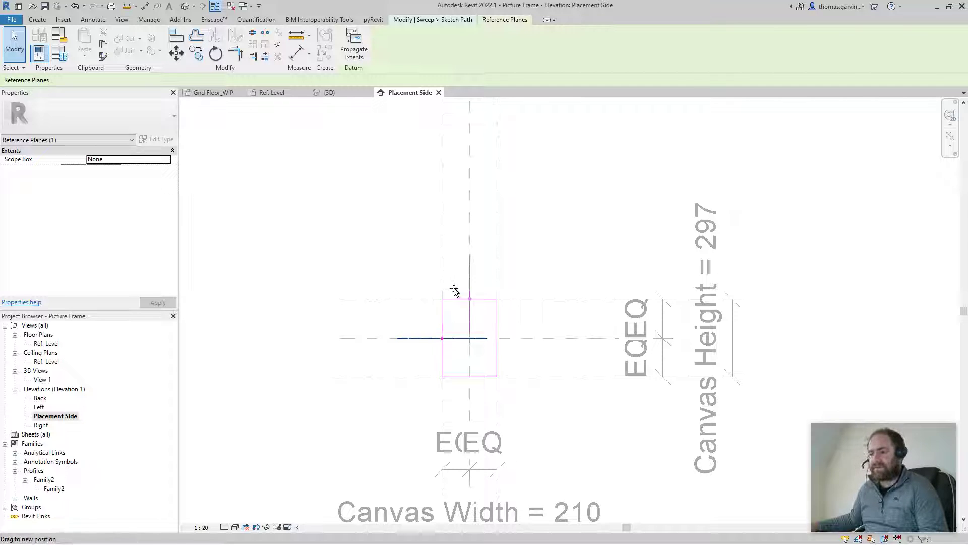
{"action": "left_click_drag", "start_coordinate": [454, 289], "coordinate": [450, 330]}
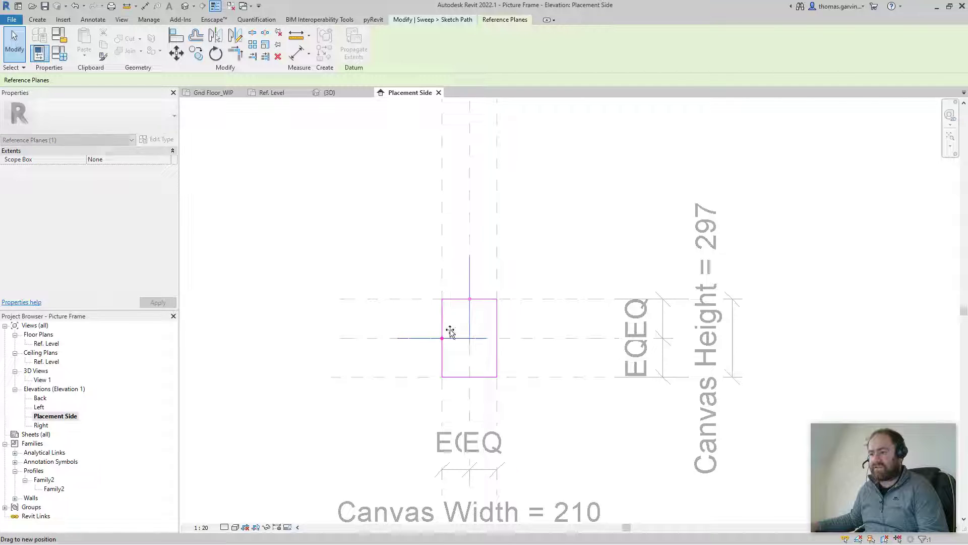
{"action": "left_click", "coordinate": [471, 276]}
{"action": "left_click", "coordinate": [419, 336]}
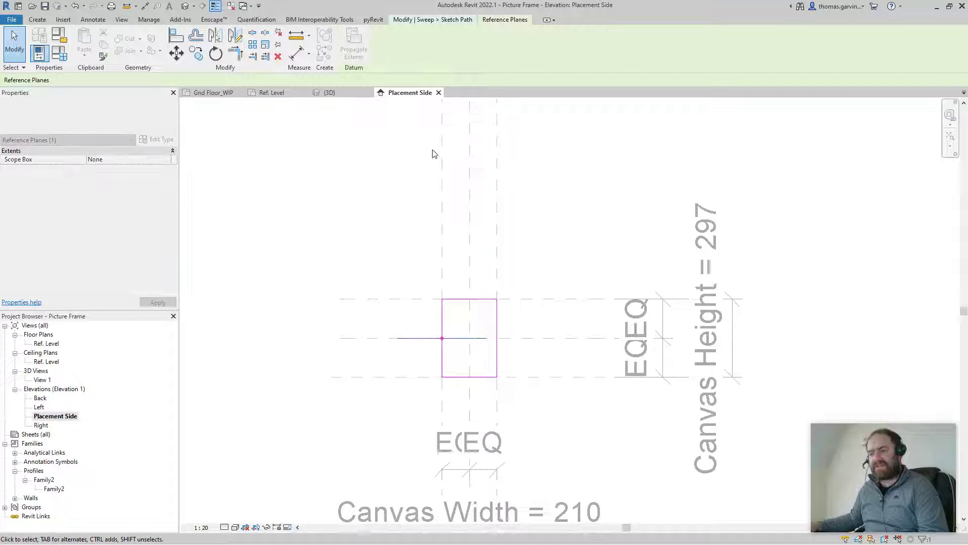
Finish the sweep path and assign the Family2 profile to the sweep in the Ref. Level plan
{"action": "left_click", "coordinate": [432, 20]}
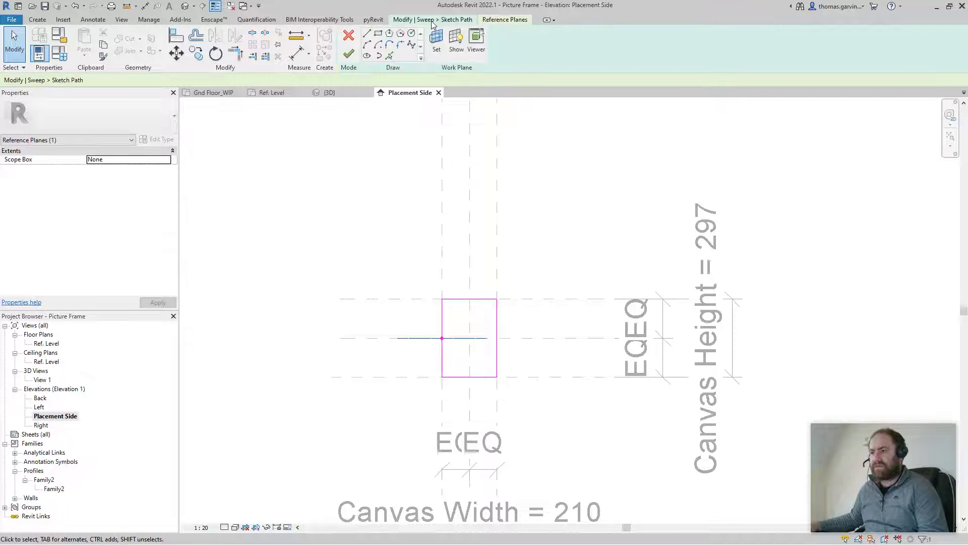
{"action": "left_click", "coordinate": [349, 55]}
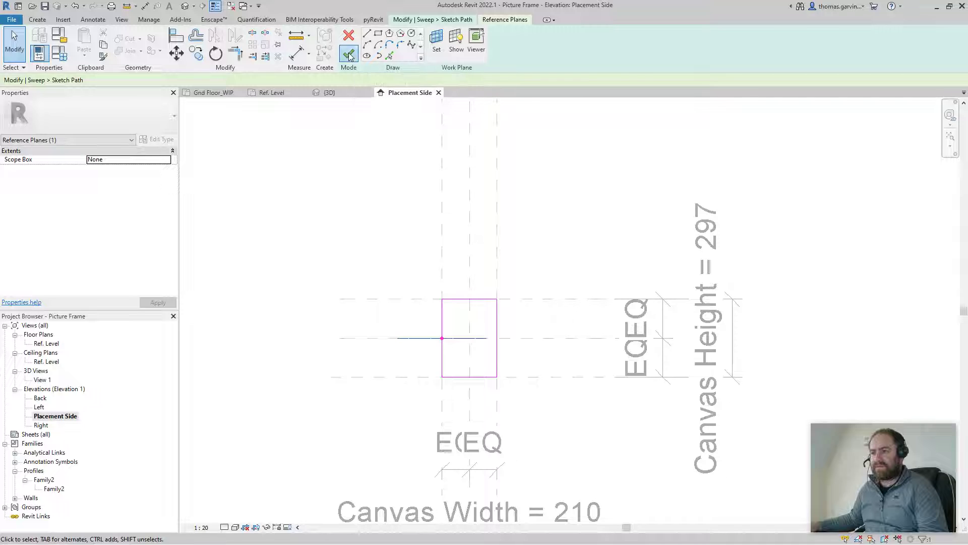
{"action": "left_click", "coordinate": [283, 94]}
{"action": "scroll", "coordinate": [595, 361], "scroll_direction": "up", "scroll_amount": 5}
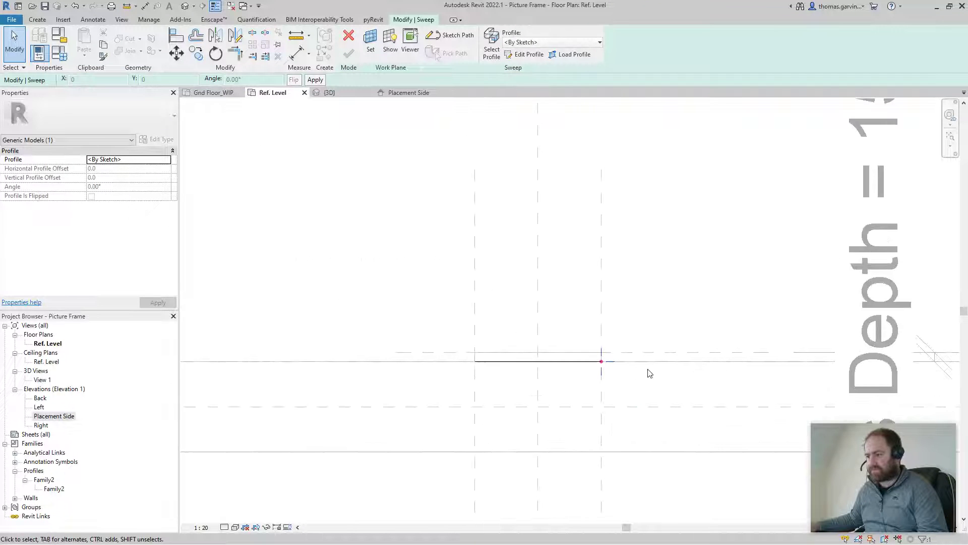
{"action": "scroll", "coordinate": [650, 373], "scroll_direction": "up", "scroll_amount": 1}
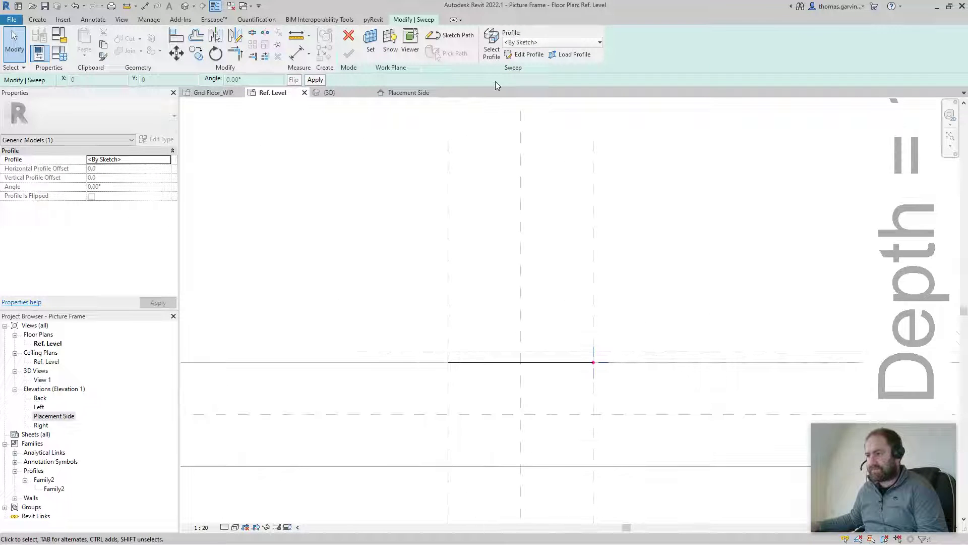
{"action": "left_click", "coordinate": [521, 43]}
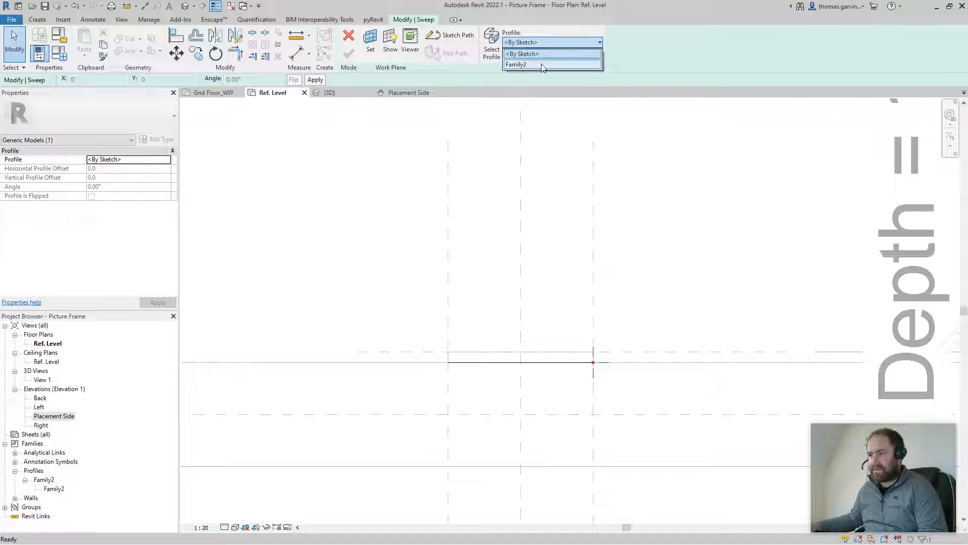
{"action": "left_click", "coordinate": [519, 65]}
{"action": "scroll", "coordinate": [595, 383], "scroll_direction": "up", "scroll_amount": 4}
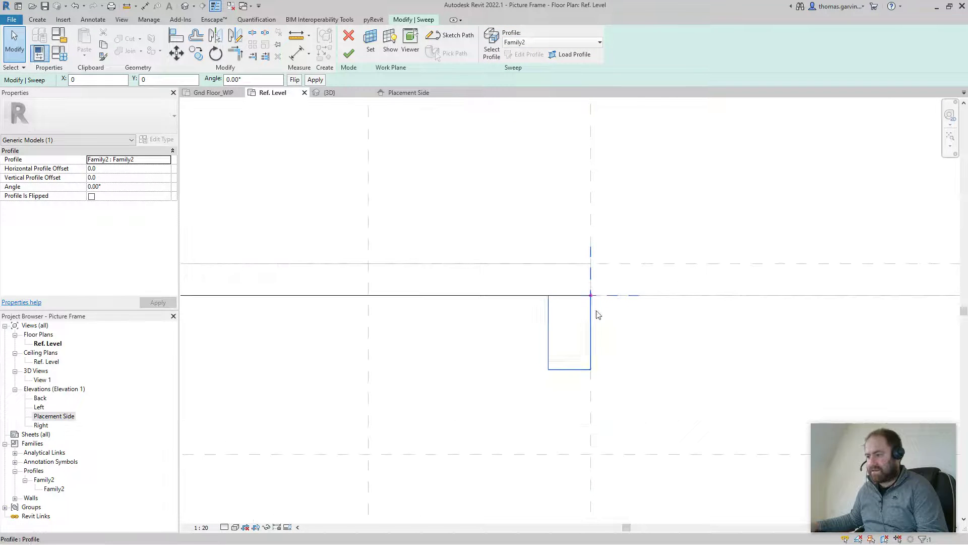
Flip the sweep profile, set its angle to 90°, and finish the sweep
{"action": "left_click", "coordinate": [295, 81]}
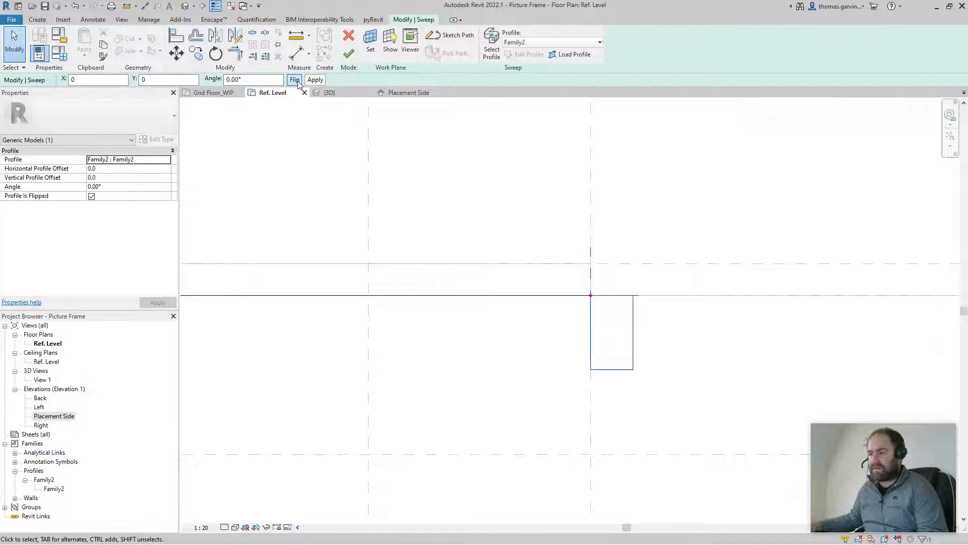
{"action": "double_click", "coordinate": [249, 80]}
{"action": "type", "text": "90"}
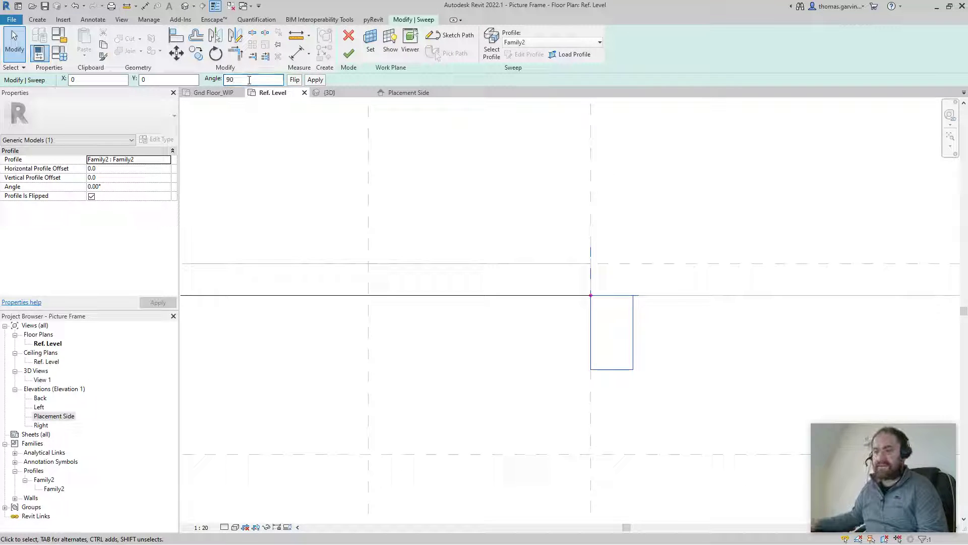
{"action": "key", "text": "Return"}
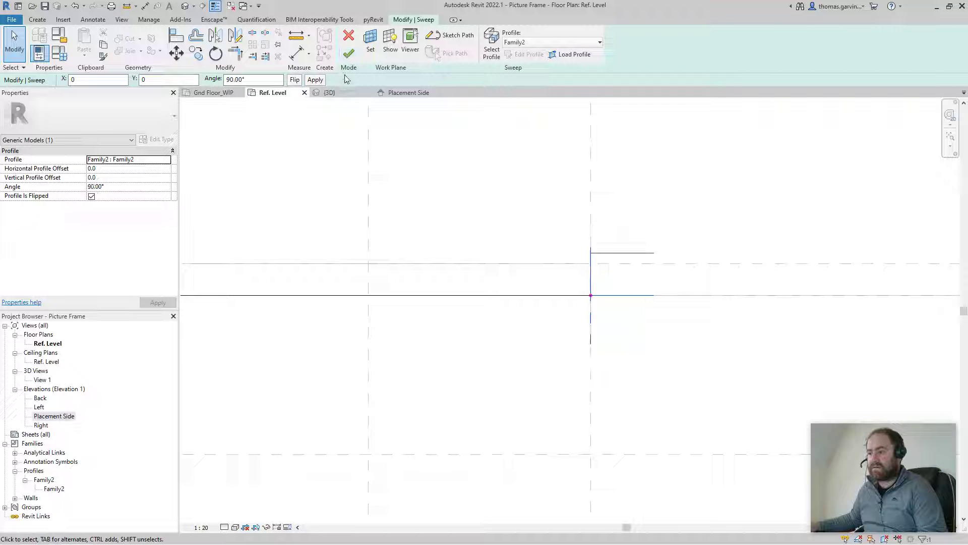
{"action": "scroll", "coordinate": [655, 262], "scroll_direction": "down", "scroll_amount": 2}
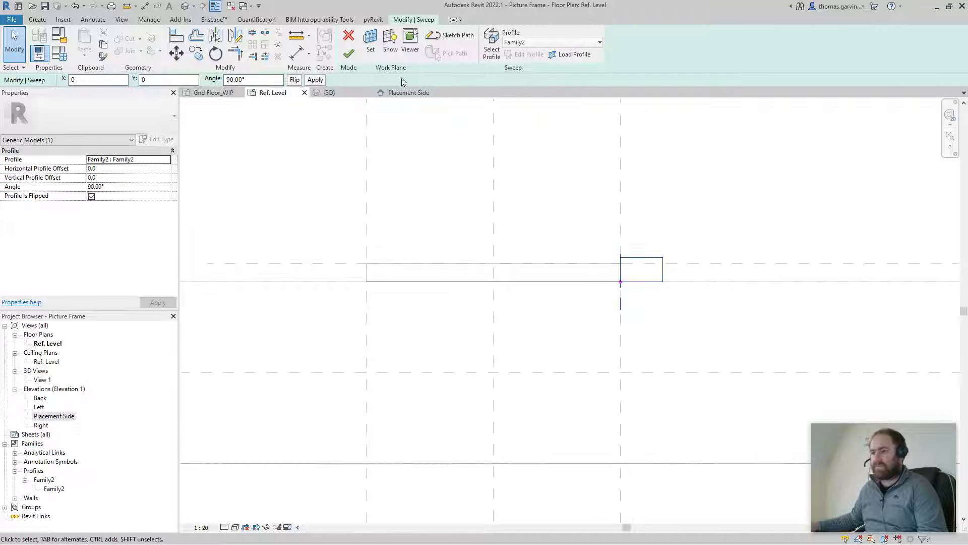
{"action": "left_click", "coordinate": [350, 55]}
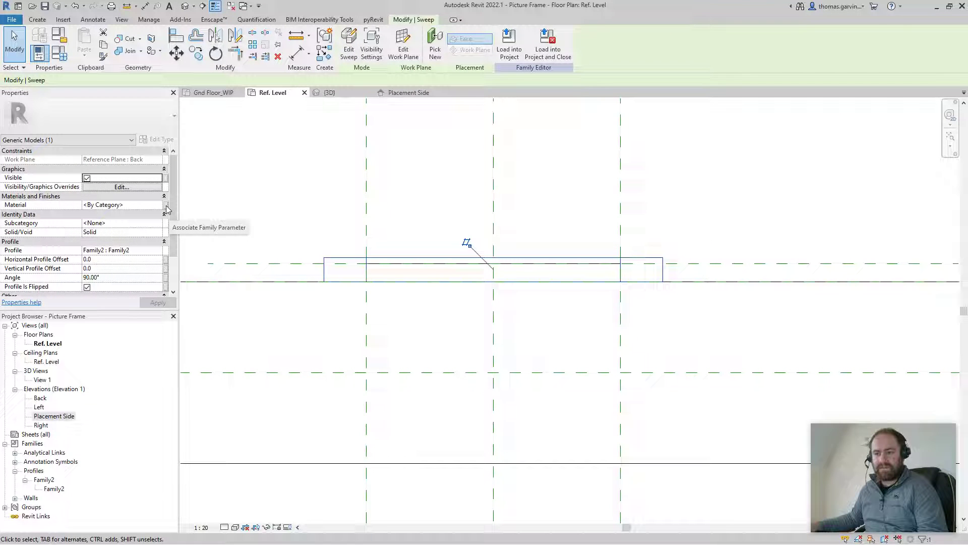
Associate the frame sweep's material with a new type parameter named Frame Material
{"action": "left_click", "coordinate": [167, 207]}
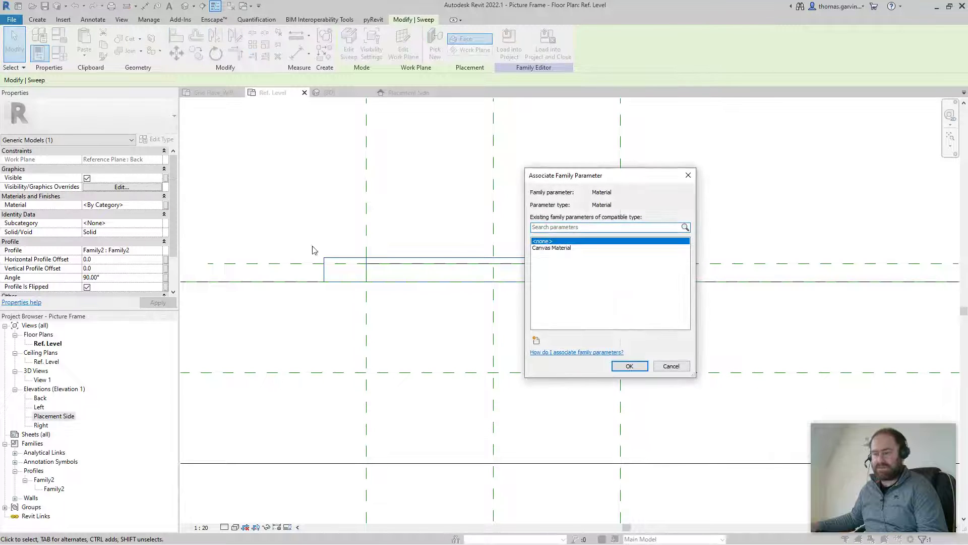
{"action": "left_click", "coordinate": [536, 340]}
{"action": "type", "text": "Frame"}
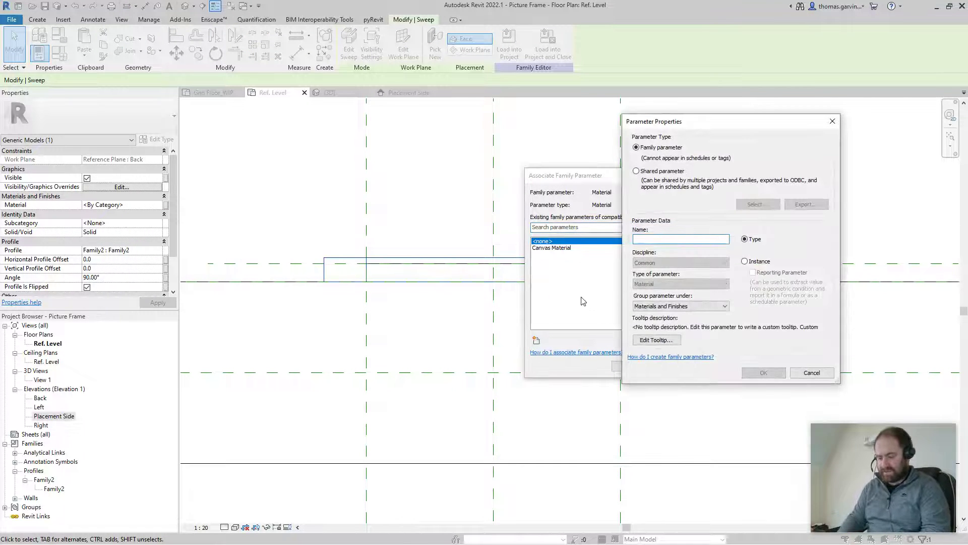
{"action": "type", "text": " Materia"}
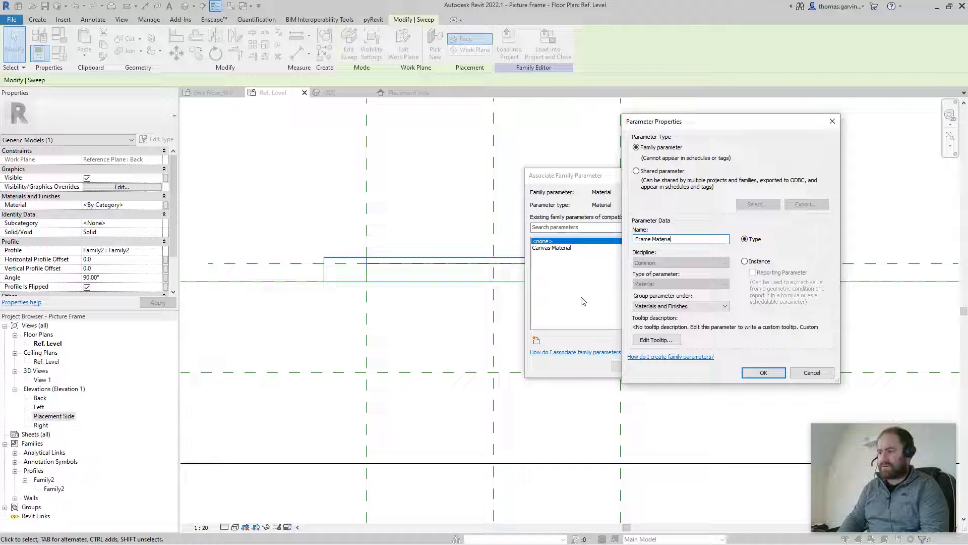
{"action": "type", "text": "l"}
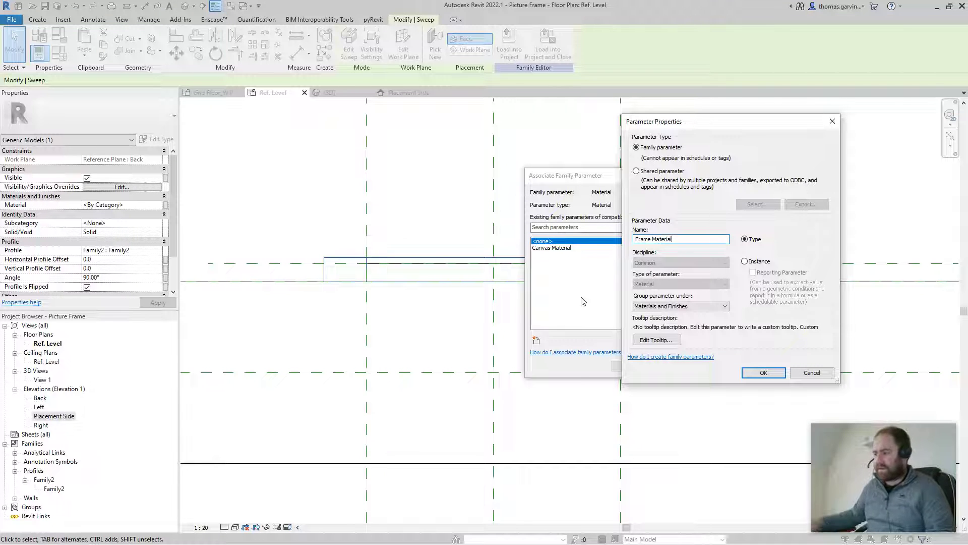
{"action": "left_click", "coordinate": [763, 372]}
{"action": "left_click", "coordinate": [629, 366]}
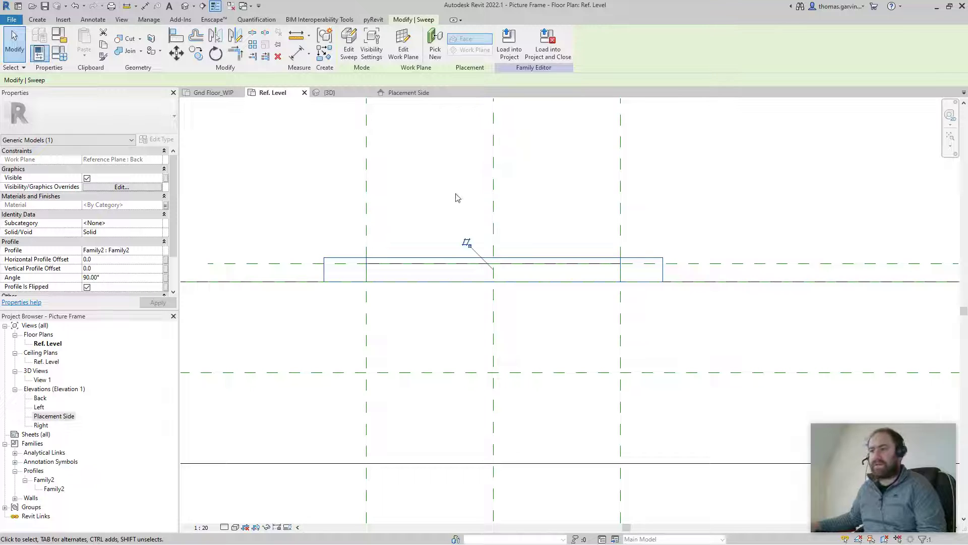
Examine the swept frame around the canvas and its position on the wall in the Placement Side elevation
{"action": "left_click", "coordinate": [396, 94]}
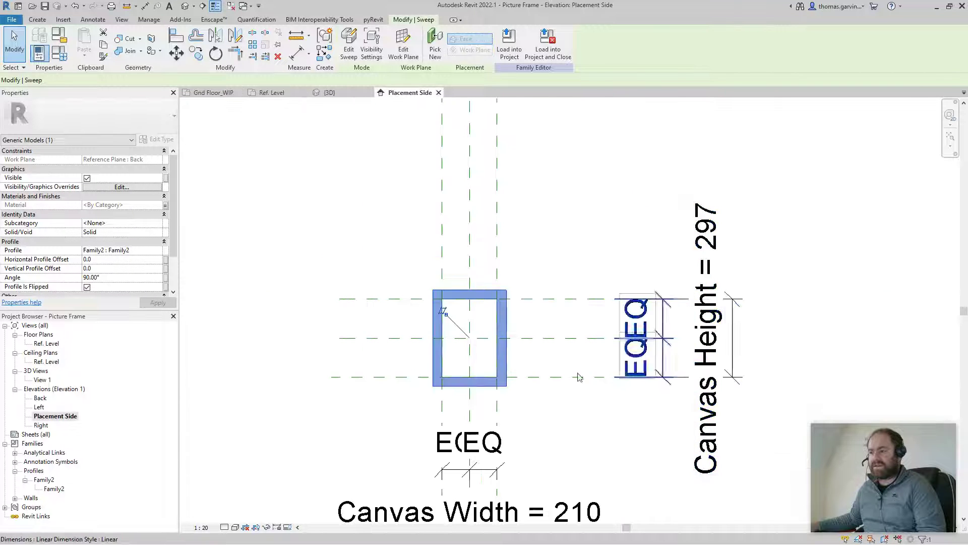
{"action": "left_click", "coordinate": [605, 397]}
{"action": "scroll", "coordinate": [505, 256], "scroll_direction": "down", "scroll_amount": 4}
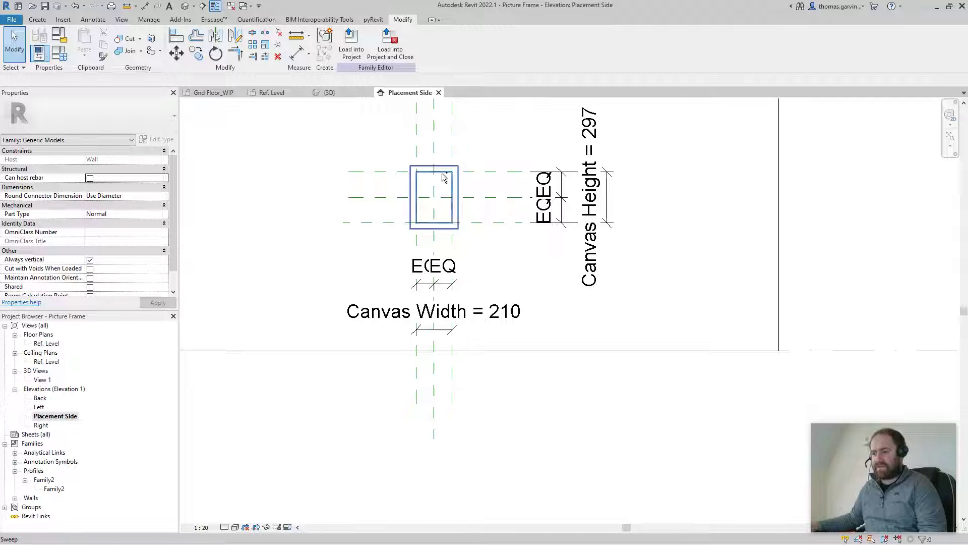
{"action": "middle_click_drag", "start_coordinate": [443, 235], "coordinate": [496, 315]}
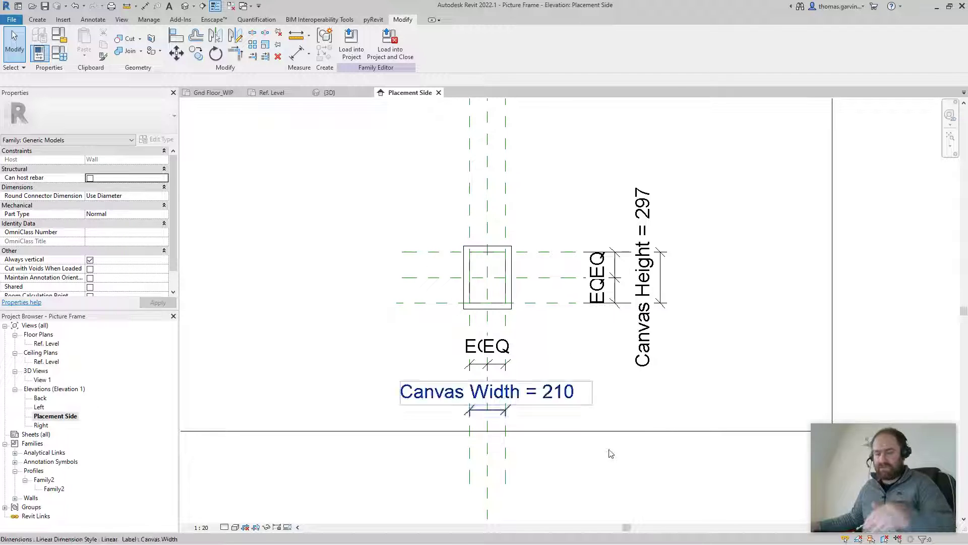
{"action": "scroll", "coordinate": [558, 344], "scroll_direction": "down", "scroll_amount": 1}
{"action": "scroll", "coordinate": [559, 345], "scroll_direction": "down", "scroll_amount": 3}
{"action": "middle_click_drag", "start_coordinate": [528, 386], "coordinate": [523, 404]}
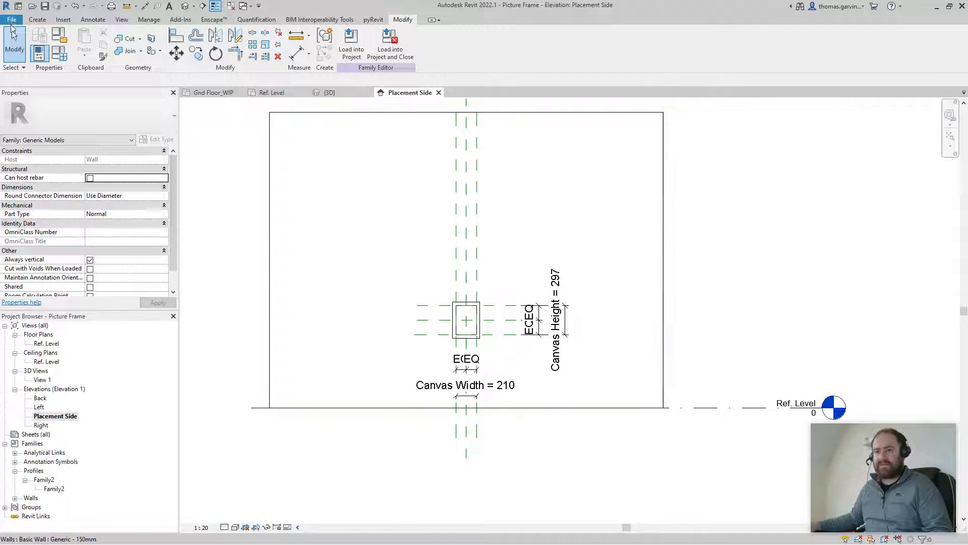
Save the family as Picture Frame.rfa in the Wall Based folder, then load it into the Simple Building project and close it
{"action": "left_click", "coordinate": [11, 20]}
{"action": "left_click", "coordinate": [11, 20]}
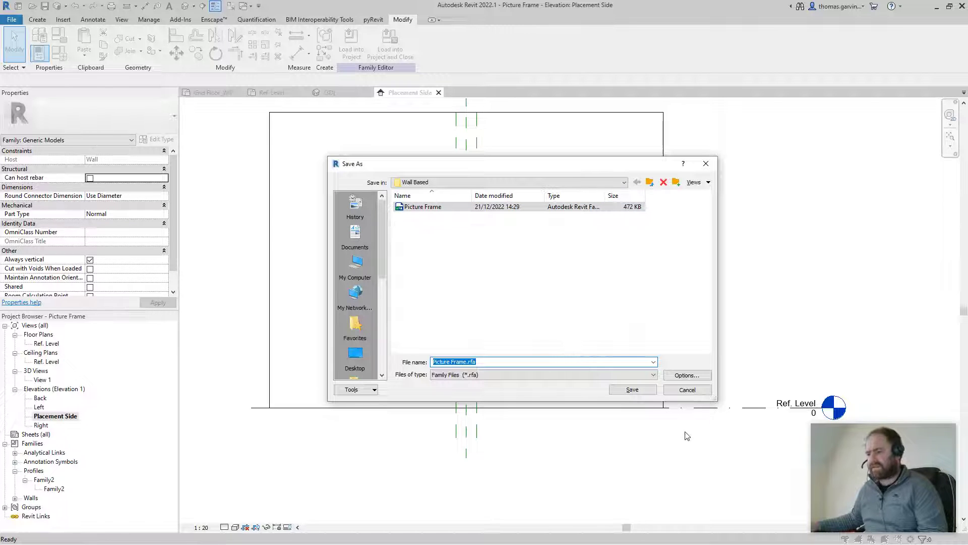
{"action": "left_click", "coordinate": [632, 389]}
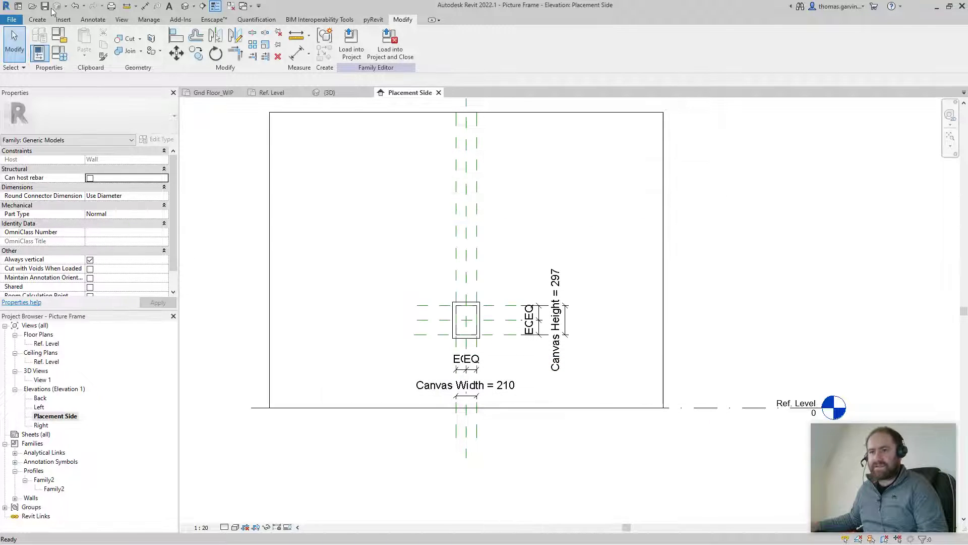
{"action": "left_click", "coordinate": [406, 57]}
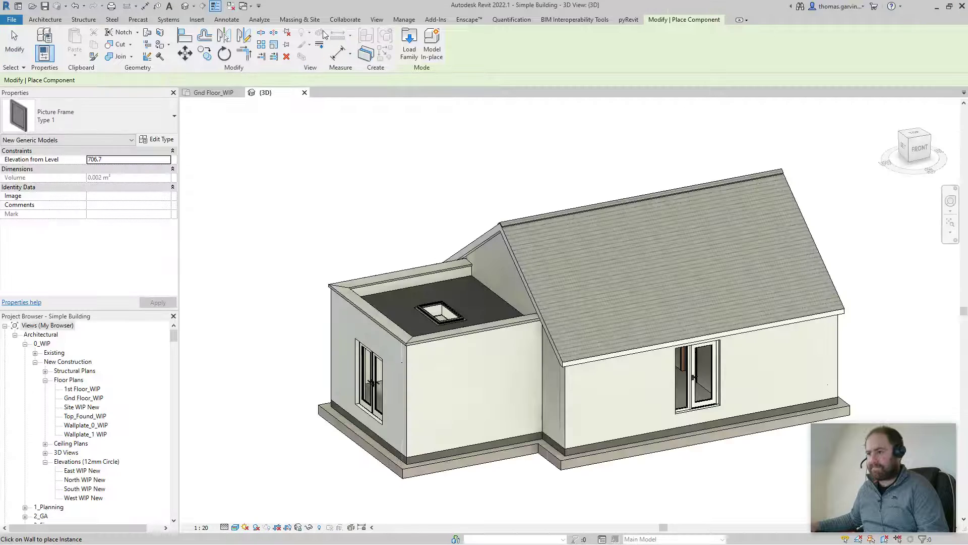
Place a Picture Frame on the inner face of the exterior wall in the room beside door D03 in the Gnd Floor_WIP plan
{"action": "left_click", "coordinate": [212, 93]}
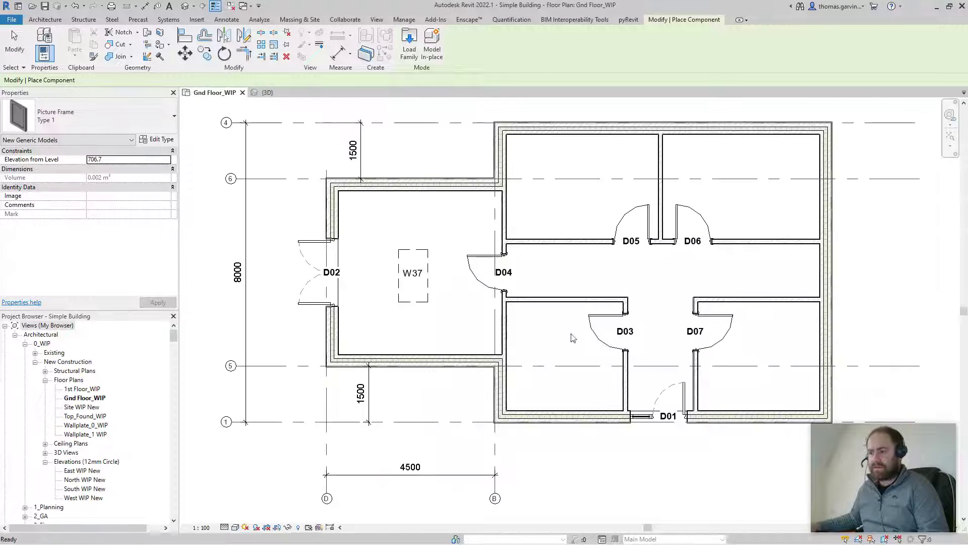
{"action": "scroll", "coordinate": [570, 378], "scroll_direction": "up", "scroll_amount": 5}
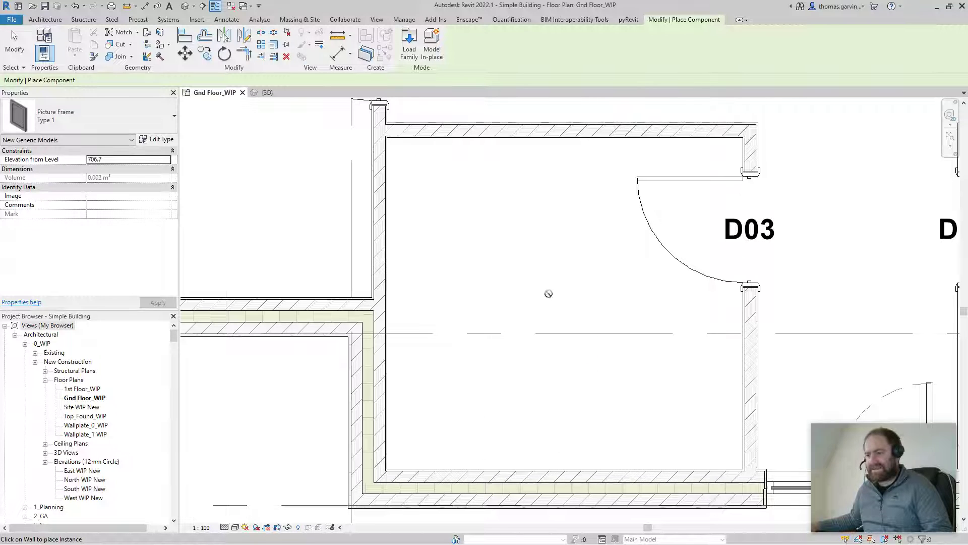
{"action": "middle_click_drag", "start_coordinate": [576, 403], "coordinate": [522, 289]}
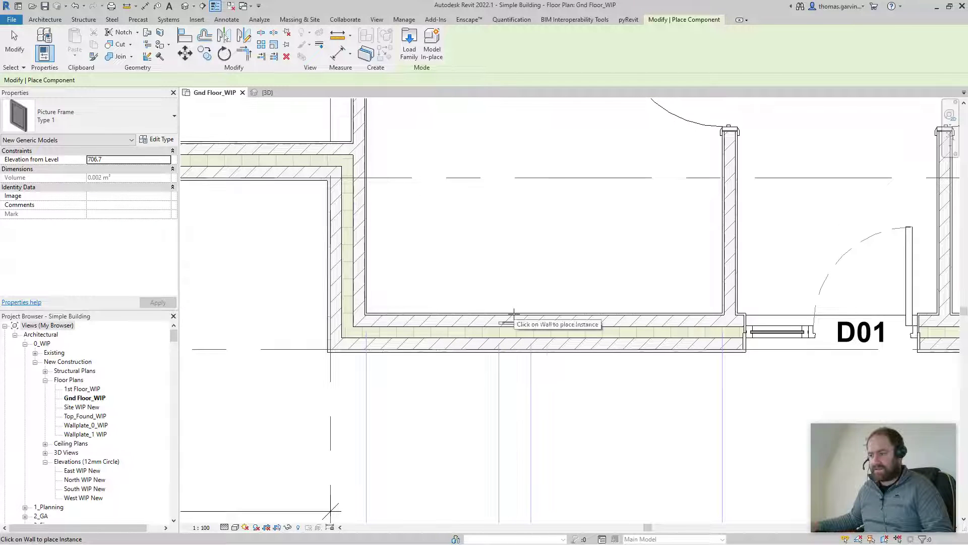
{"action": "key", "text": "Escape"}
{"action": "key", "text": "Escape"}
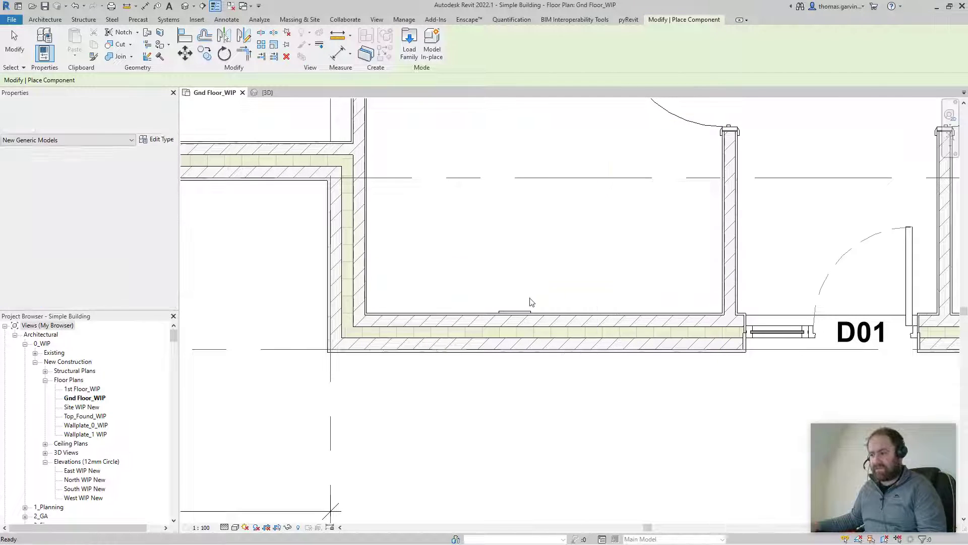
Draw a building section line across the room beside door D03, parallel to the wall carrying the picture frame
{"action": "scroll", "coordinate": [529, 303], "scroll_direction": "down", "scroll_amount": 3}
{"action": "scroll", "coordinate": [527, 325], "scroll_direction": "down", "scroll_amount": 1}
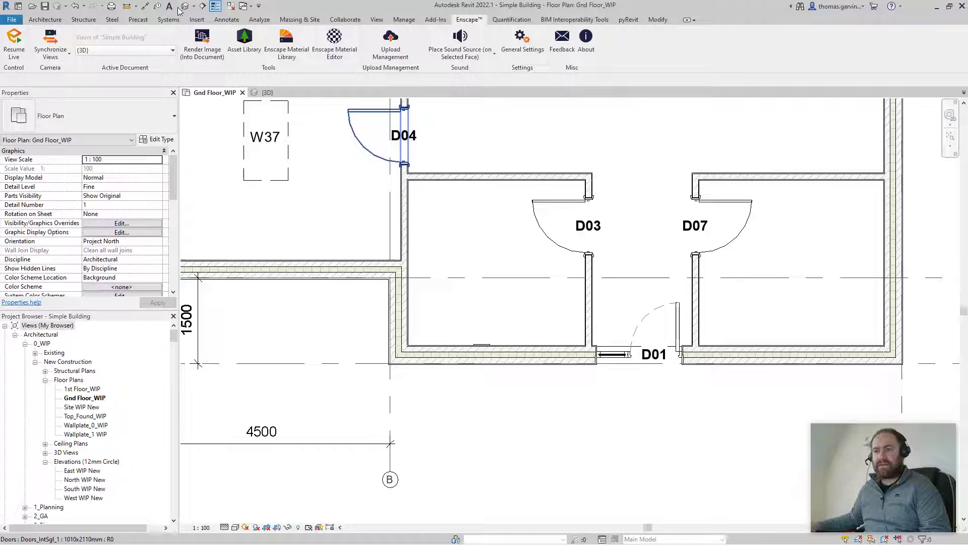
{"action": "key", "text": "s"}
{"action": "key", "text": "e"}
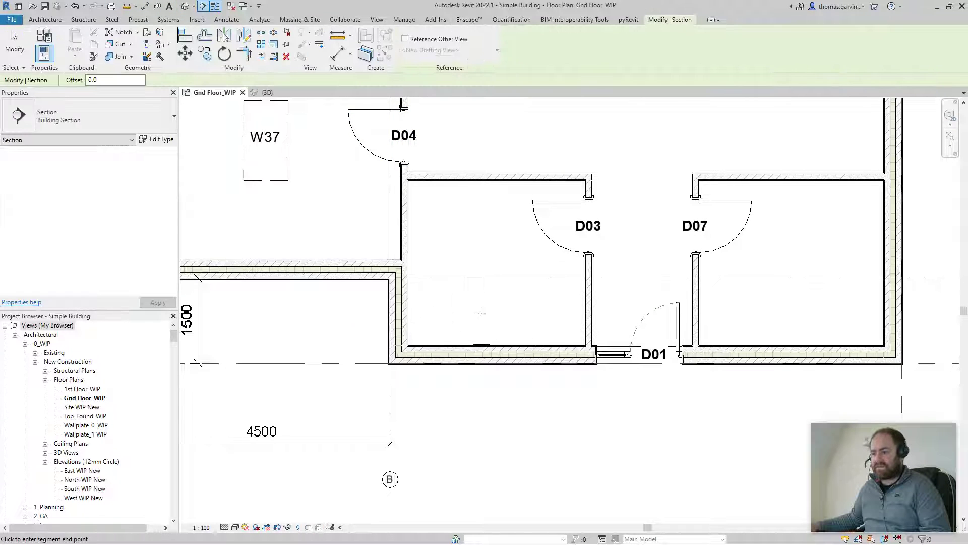
{"action": "left_click", "coordinate": [389, 312]}
{"action": "left_click", "coordinate": [571, 312]}
{"action": "key", "text": "Escape"}
{"action": "key", "text": "Escape"}
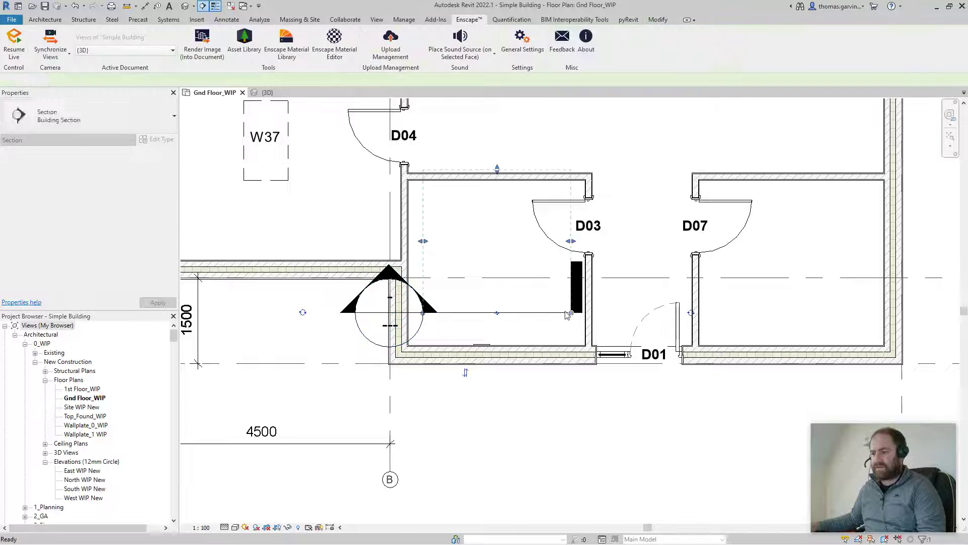
Flip the section to look towards the picture frame wall and set its Detail Level to Fine
{"action": "left_click", "coordinate": [464, 313]}
{"action": "left_click", "coordinate": [465, 374]}
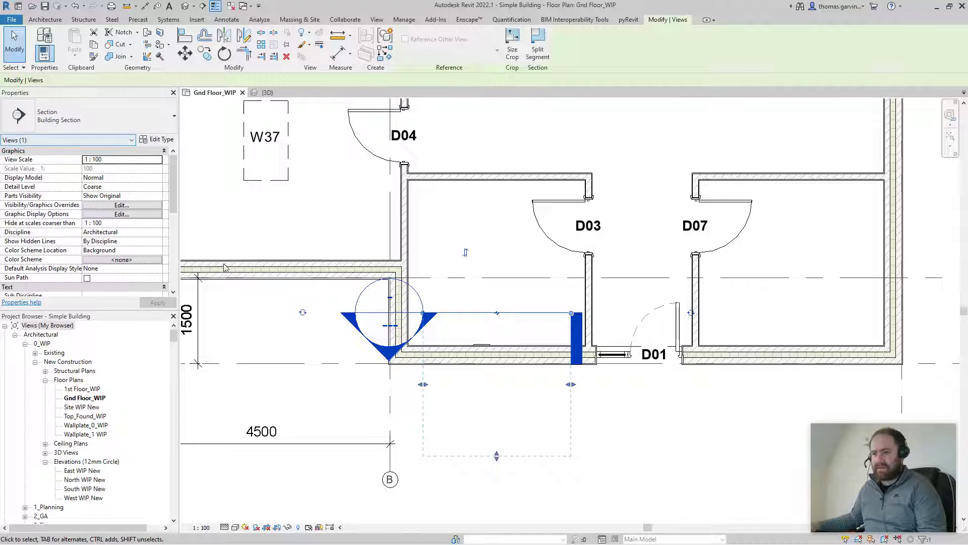
{"action": "left_click", "coordinate": [151, 186]}
{"action": "left_click", "coordinate": [158, 186]}
{"action": "left_click", "coordinate": [96, 214]}
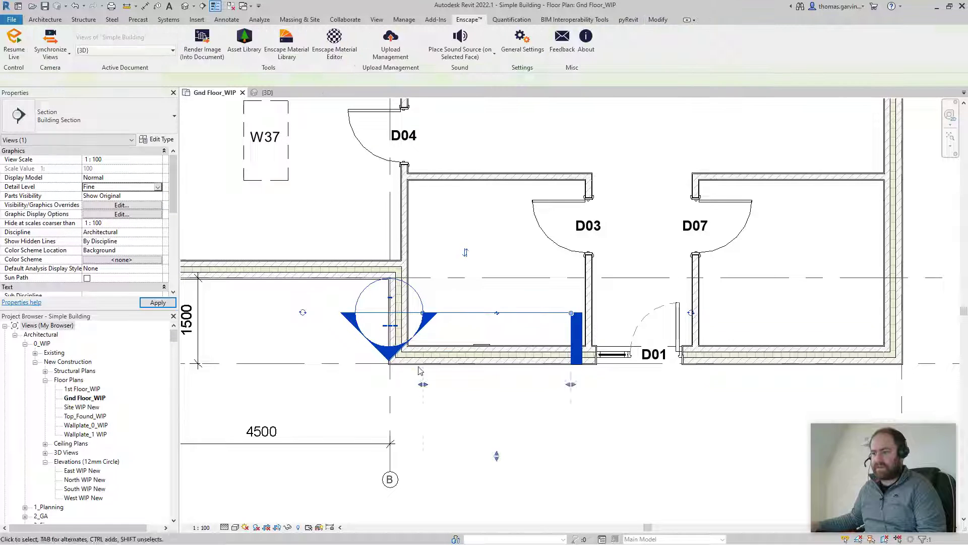
Open the new section view and set the picture frame's Elevation from Level to 1000
{"action": "double_click", "coordinate": [390, 330]}
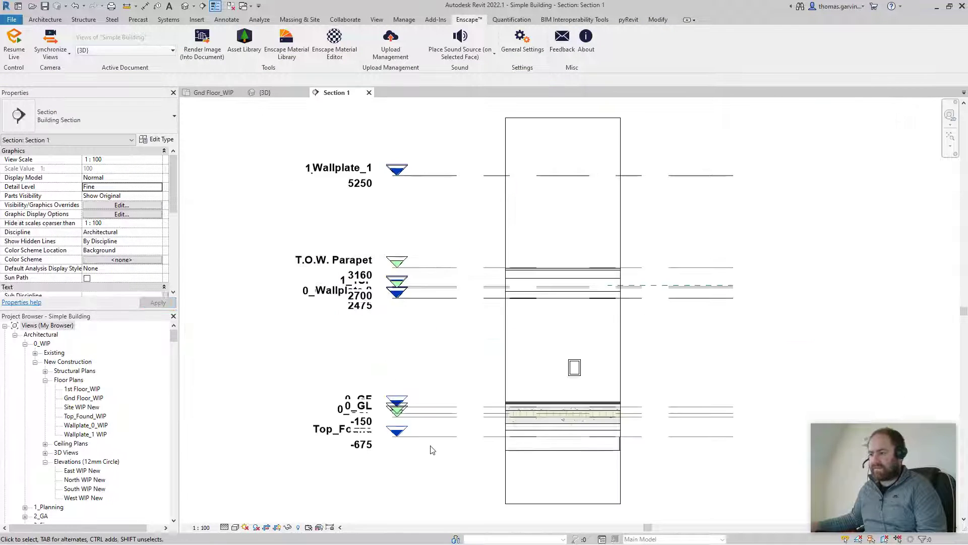
{"action": "scroll", "coordinate": [554, 383], "scroll_direction": "up", "scroll_amount": 5}
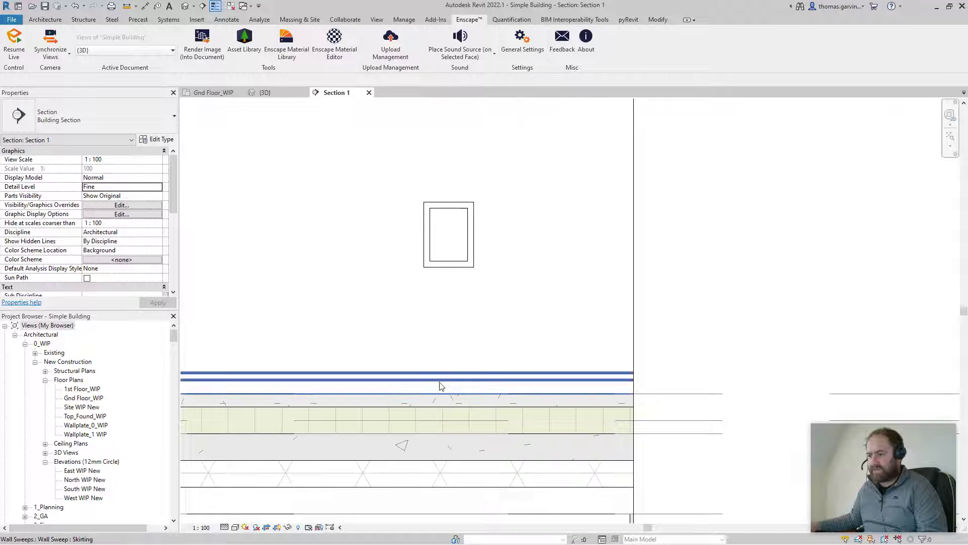
{"action": "left_click", "coordinate": [496, 271]}
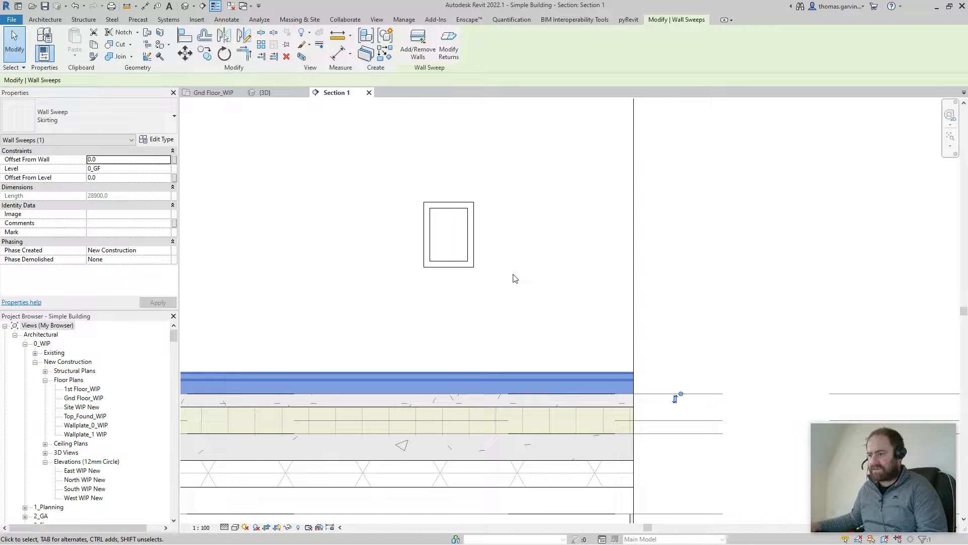
{"action": "scroll", "coordinate": [487, 272], "scroll_direction": "up", "scroll_amount": 1}
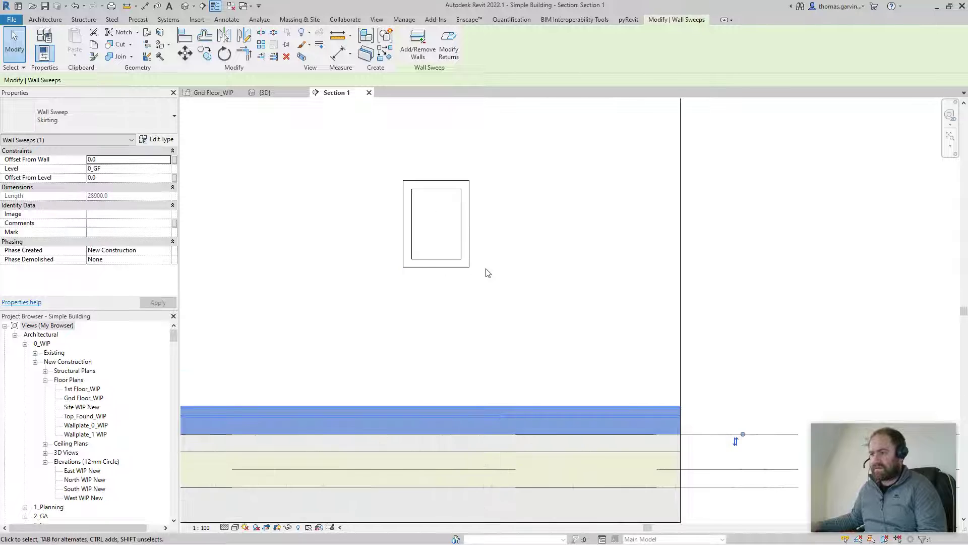
{"action": "scroll", "coordinate": [488, 273], "scroll_direction": "down", "scroll_amount": 1}
{"action": "left_click", "coordinate": [472, 271]}
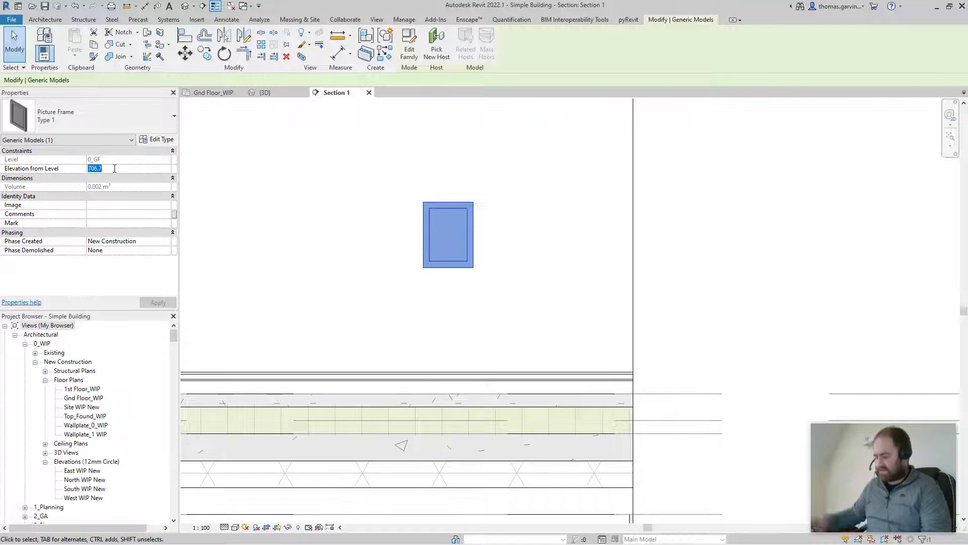
{"action": "key", "text": "Return"}
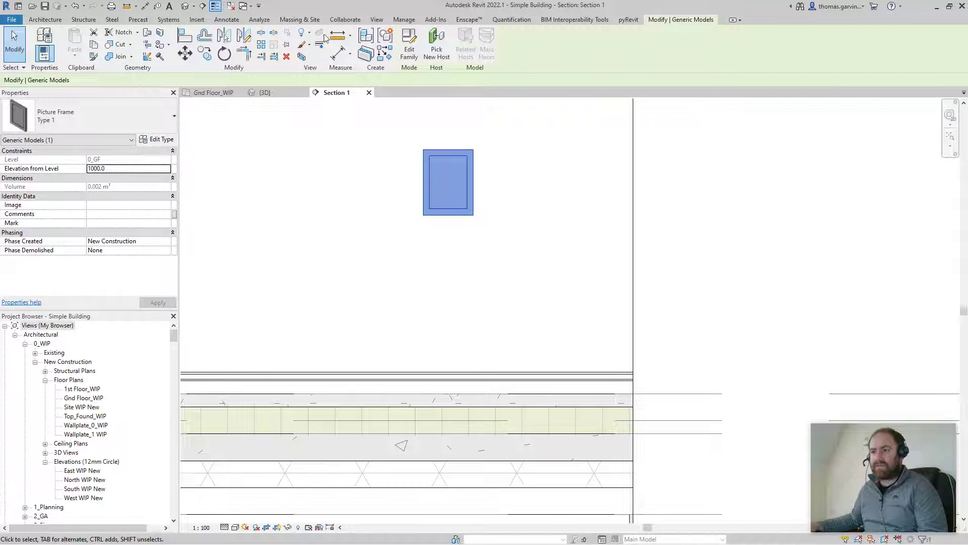
Measure the vertical distance from the picture frame's bottom edge to the finished floor level
{"action": "key", "text": "m"}
{"action": "key", "text": "e"}
{"action": "left_click", "coordinate": [472, 215]}
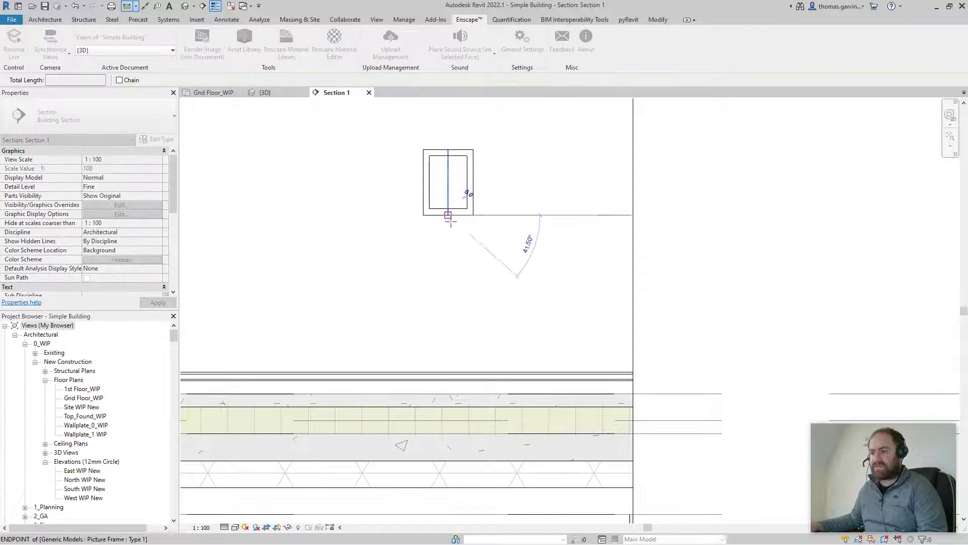
{"action": "left_click", "coordinate": [448, 396]}
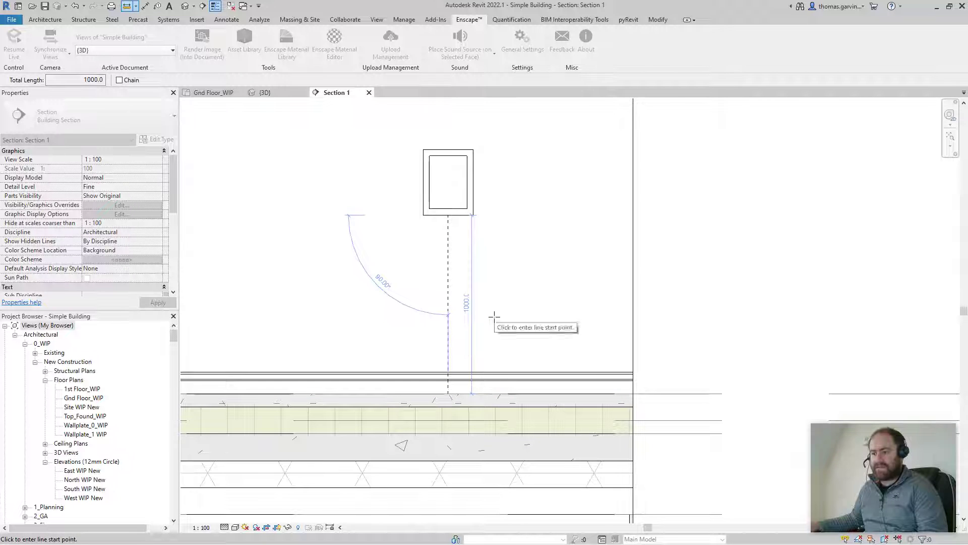
{"action": "key", "text": "Escape"}
{"action": "key", "text": "Escape"}
Assign the Hardwood material to the Frame Material parameter in the picture frame's type properties
{"action": "scroll", "coordinate": [477, 404], "scroll_direction": "down", "scroll_amount": 3}
{"action": "middle_click_drag", "start_coordinate": [498, 386], "coordinate": [611, 335]}
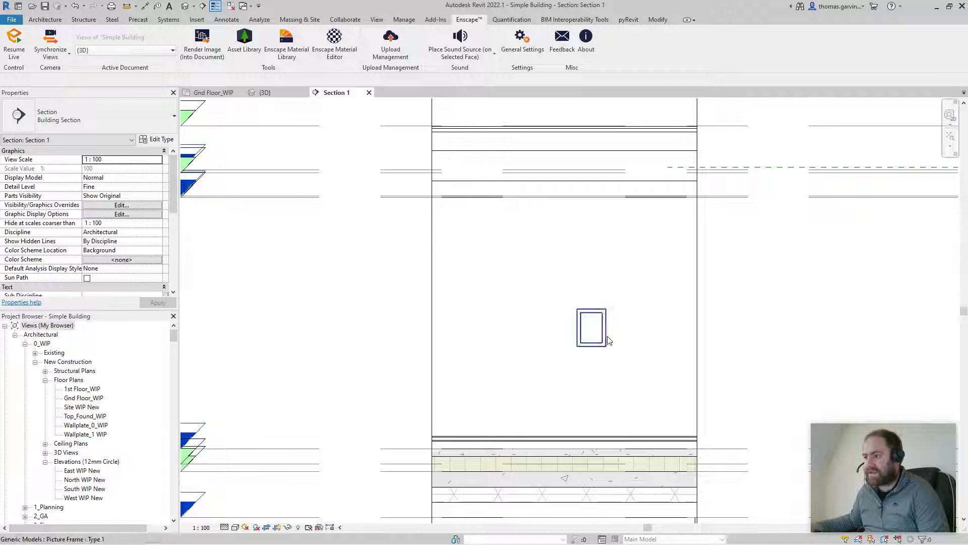
{"action": "left_click", "coordinate": [607, 323]}
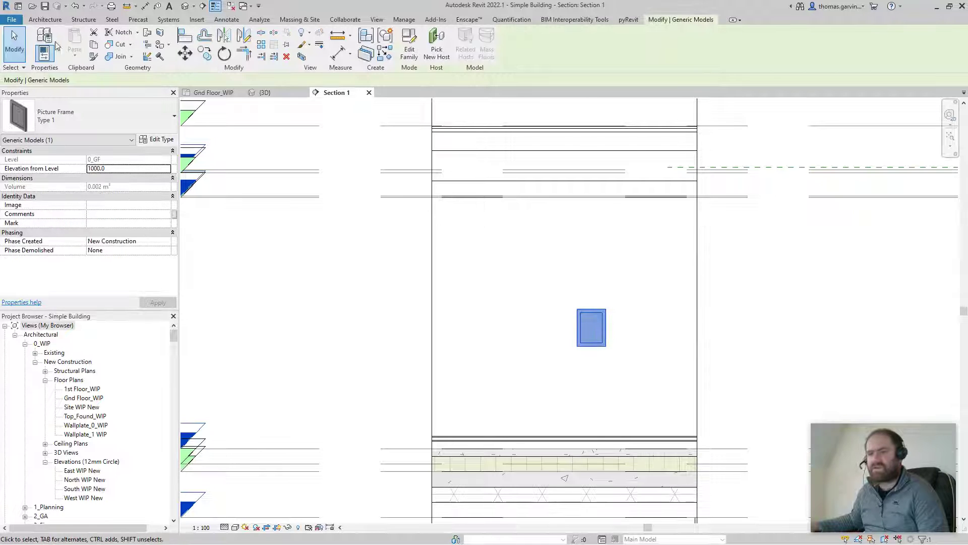
{"action": "key", "text": "t"}
{"action": "key", "text": "p"}
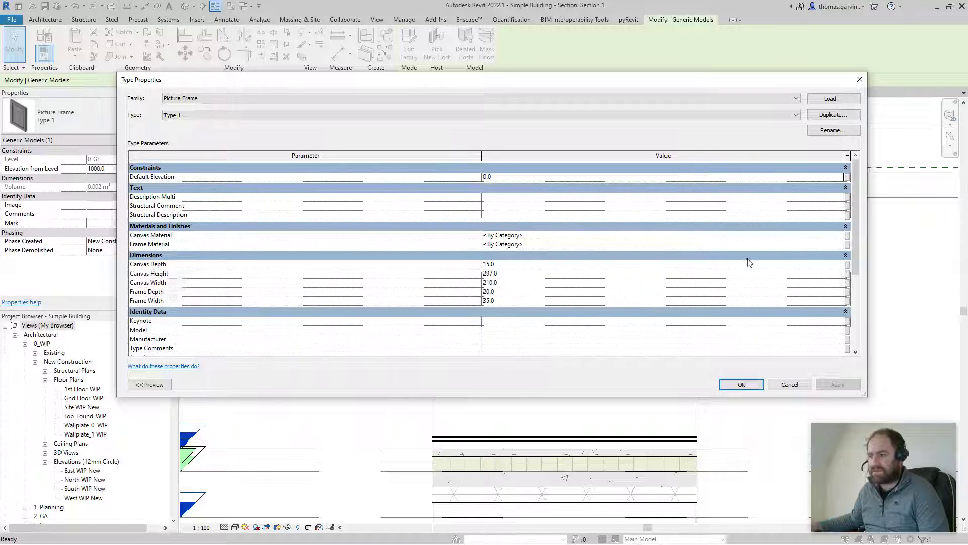
{"action": "left_click", "coordinate": [840, 245]}
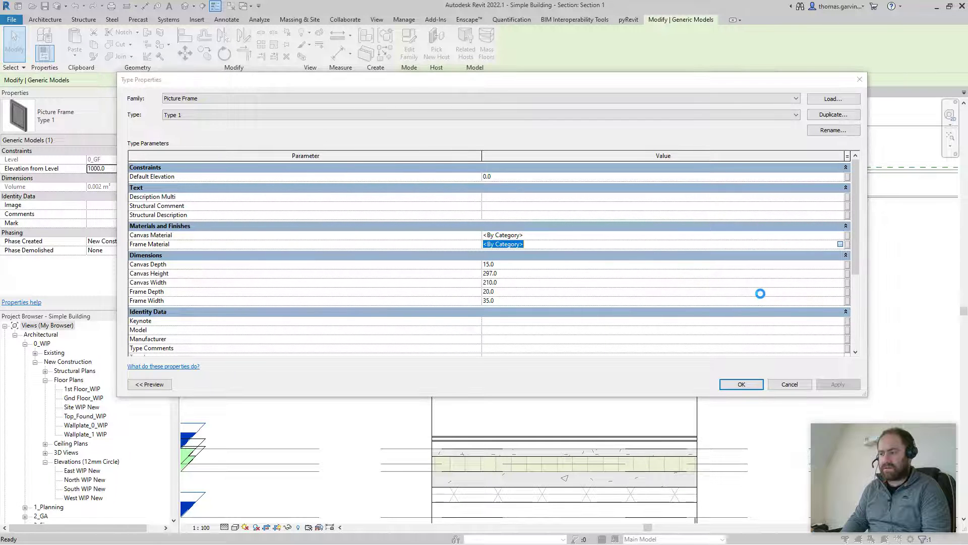
{"action": "type", "text": "wood"}
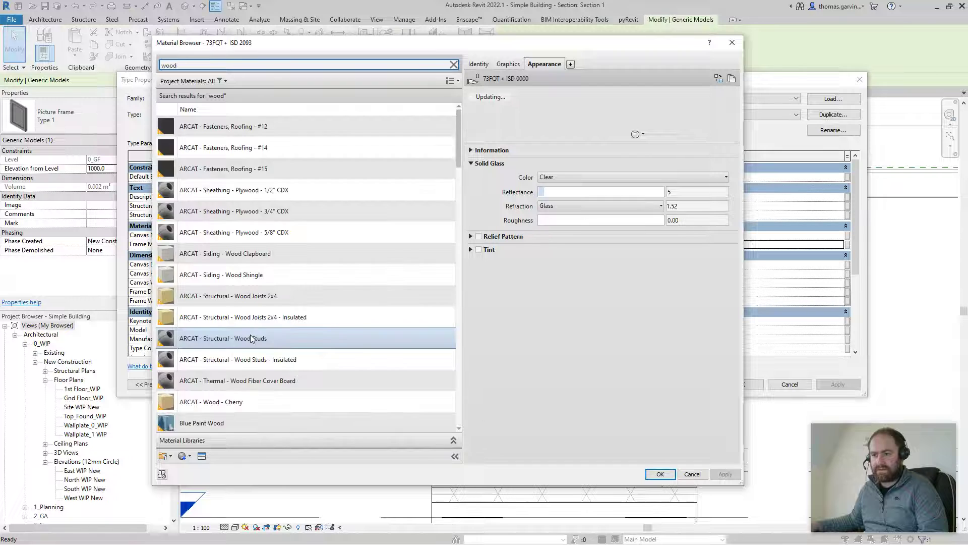
{"action": "scroll", "coordinate": [265, 357], "scroll_direction": "down", "scroll_amount": 5}
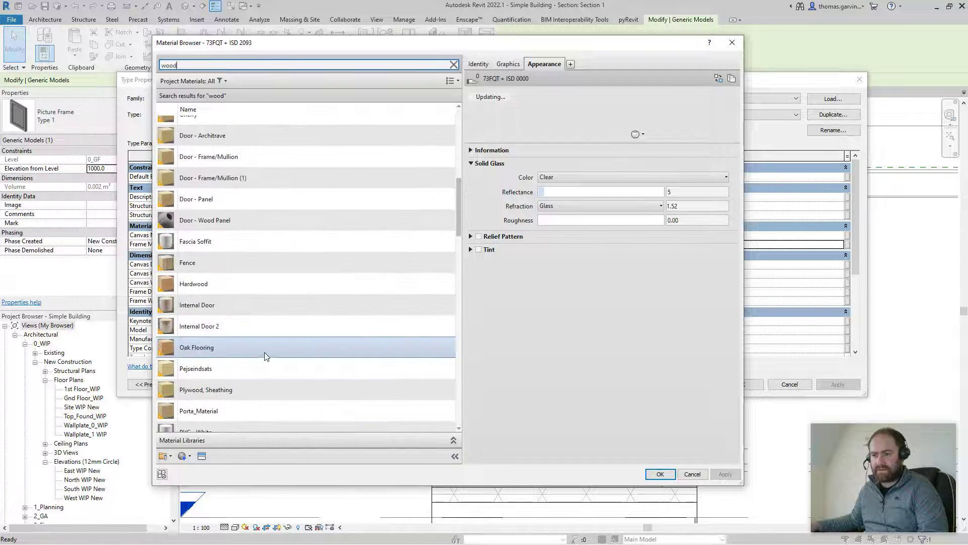
{"action": "left_click", "coordinate": [252, 286]}
{"action": "left_click", "coordinate": [659, 475]}
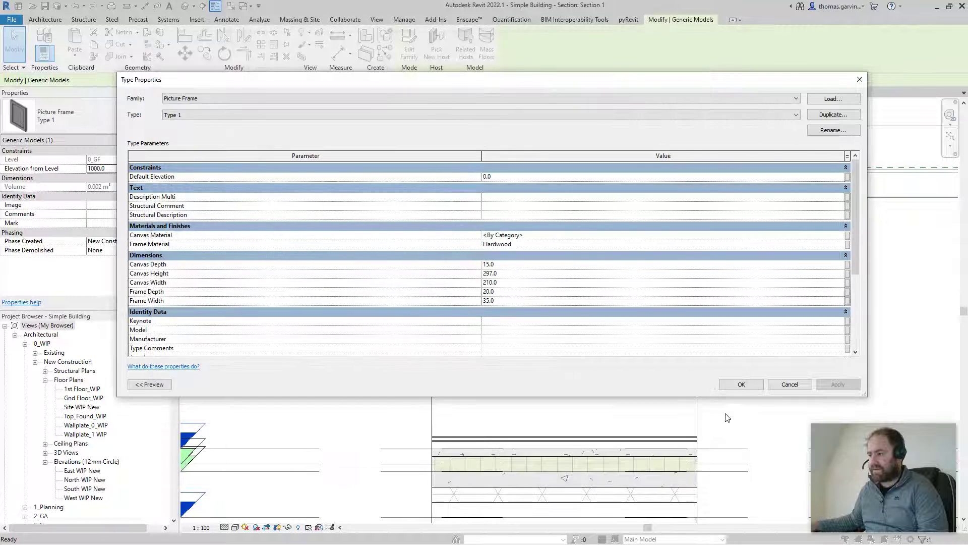
{"action": "left_click", "coordinate": [737, 389]}
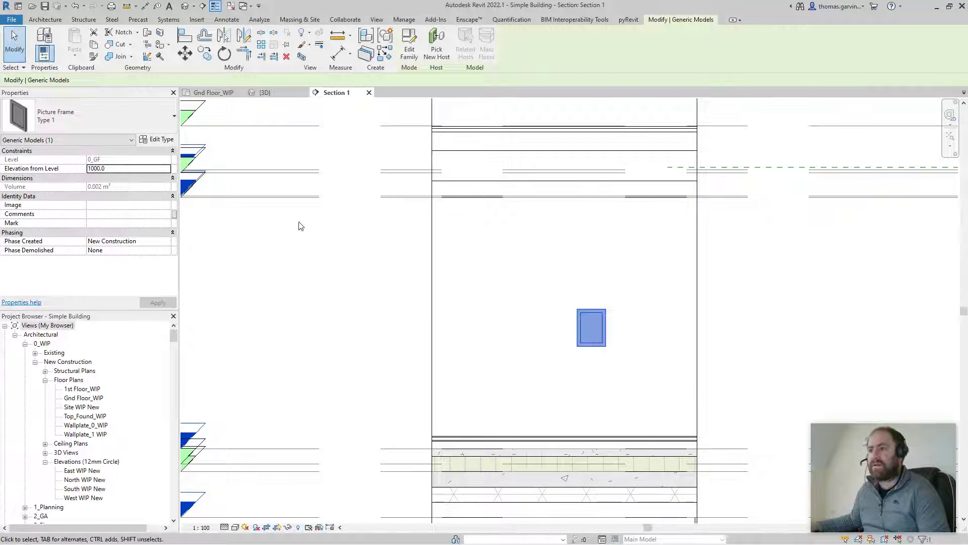
Resume the live Enscape view and walk into the house to inspect the picture frame on its wall
{"action": "left_click", "coordinate": [469, 20]}
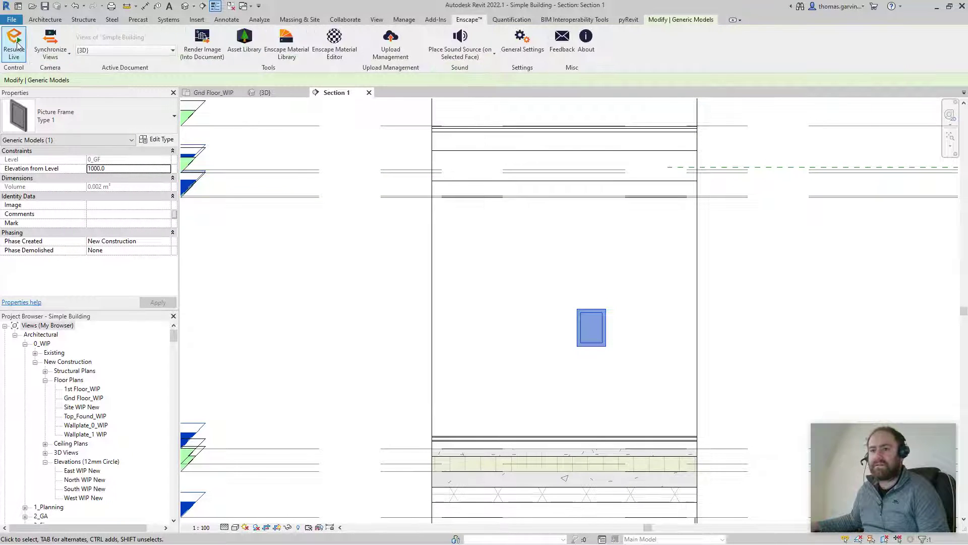
{"action": "left_click", "coordinate": [14, 44]}
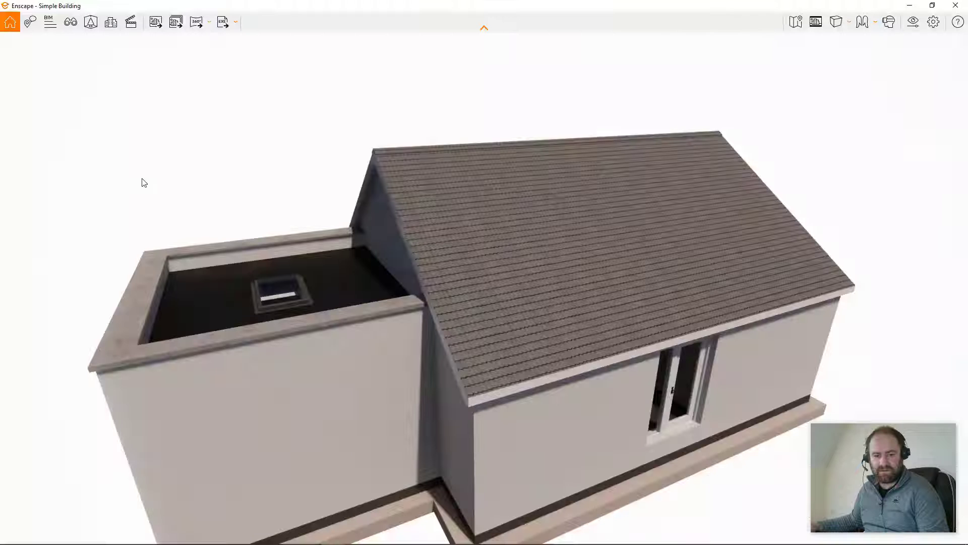
{"action": "key", "text": "w"}
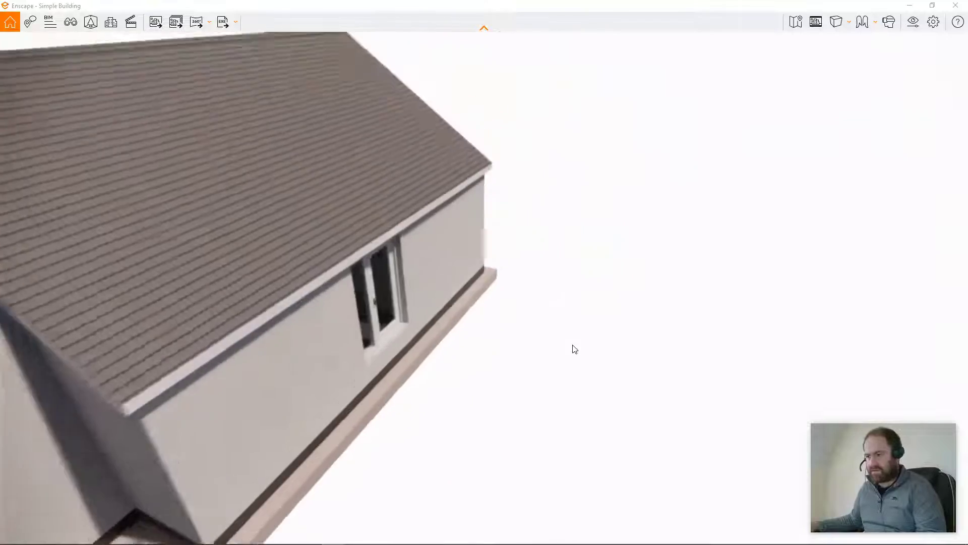
{"action": "key", "text": "w"}
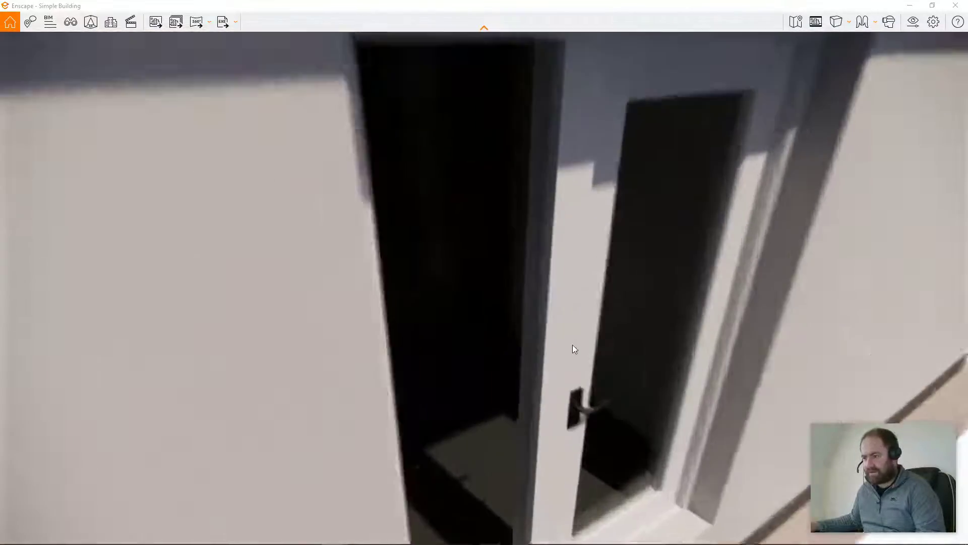
{"action": "key", "text": "space"}
{"action": "key", "text": "w"}
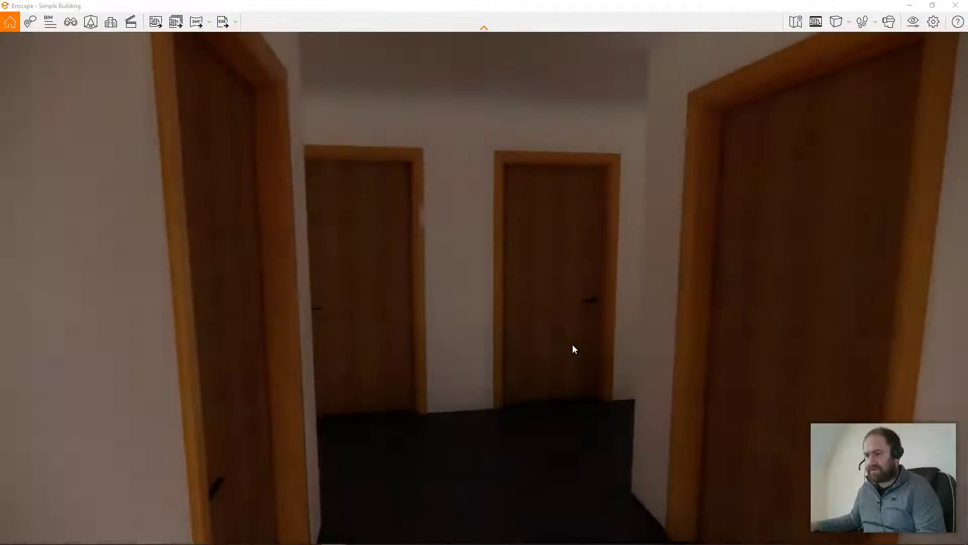
{"action": "key", "text": "w"}
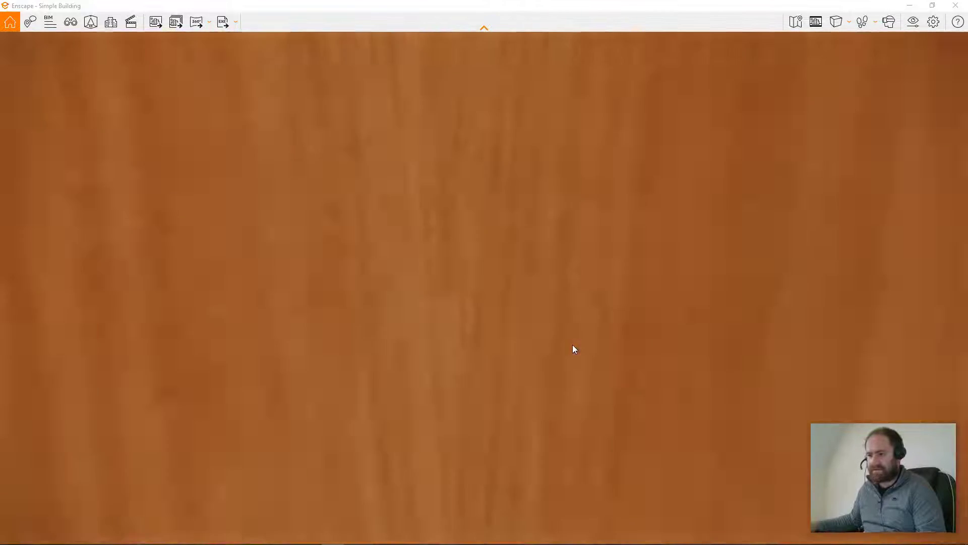
{"action": "key", "text": "Left"}
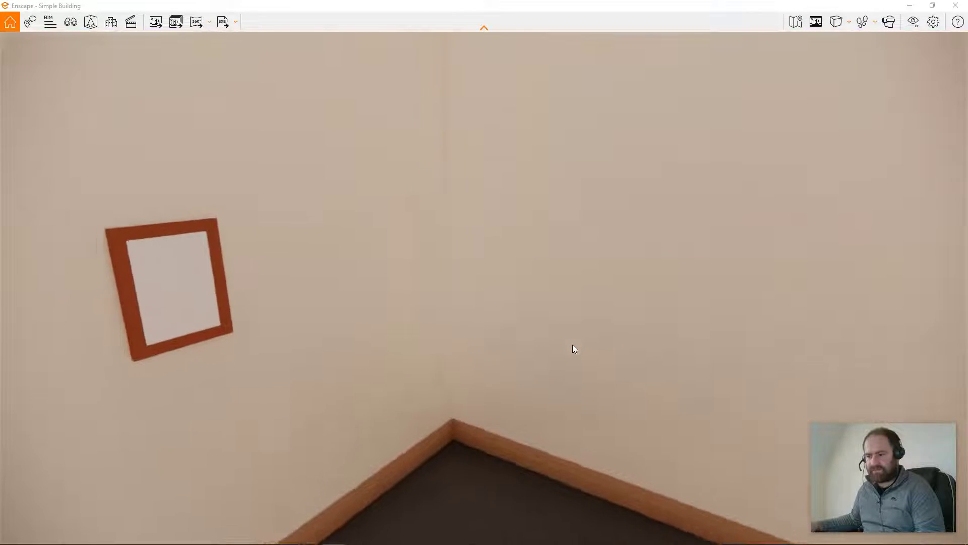
{"action": "key", "text": "Left"}
{"action": "key", "text": "Right"}
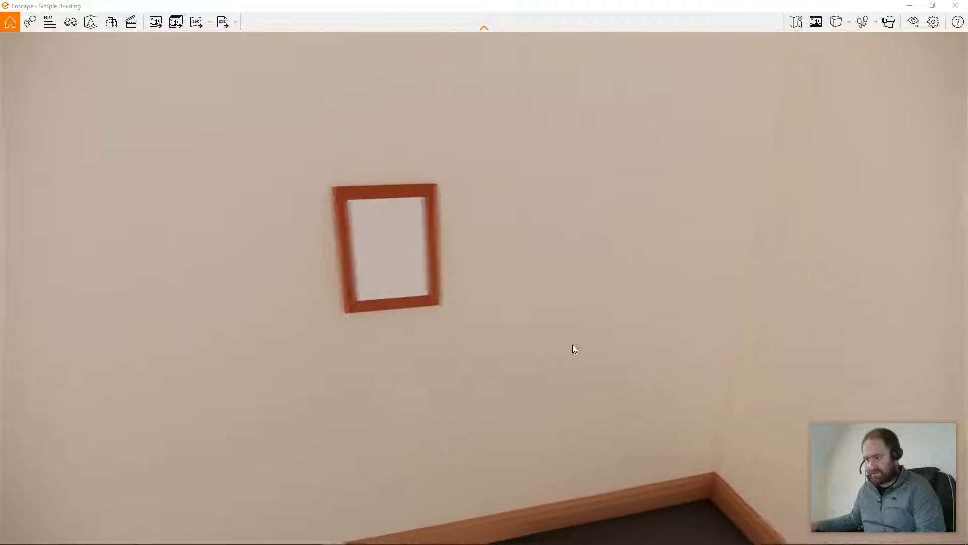
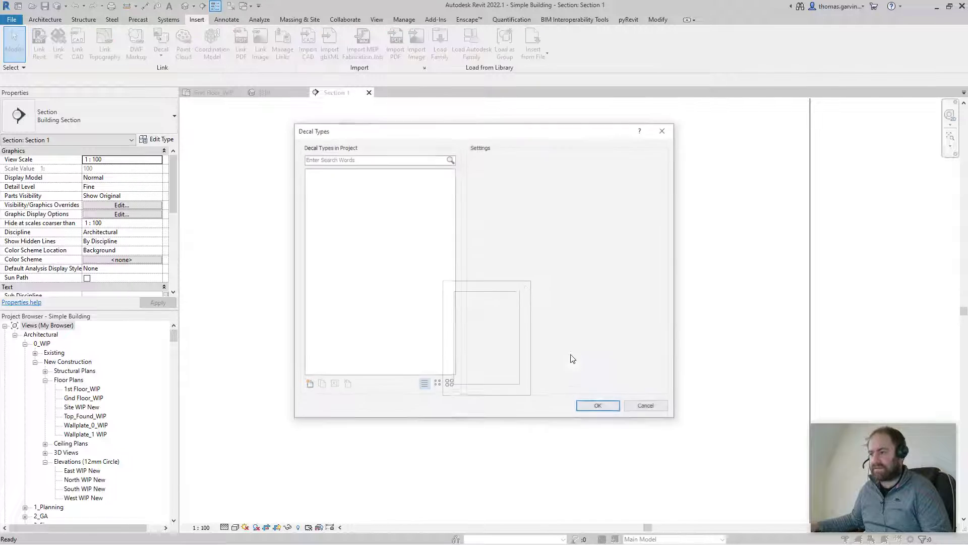
Create a decal type named Kids Photo with 2022-08-27 16.56.55-1.jpg as its source image
{"action": "left_click", "coordinate": [308, 385]}
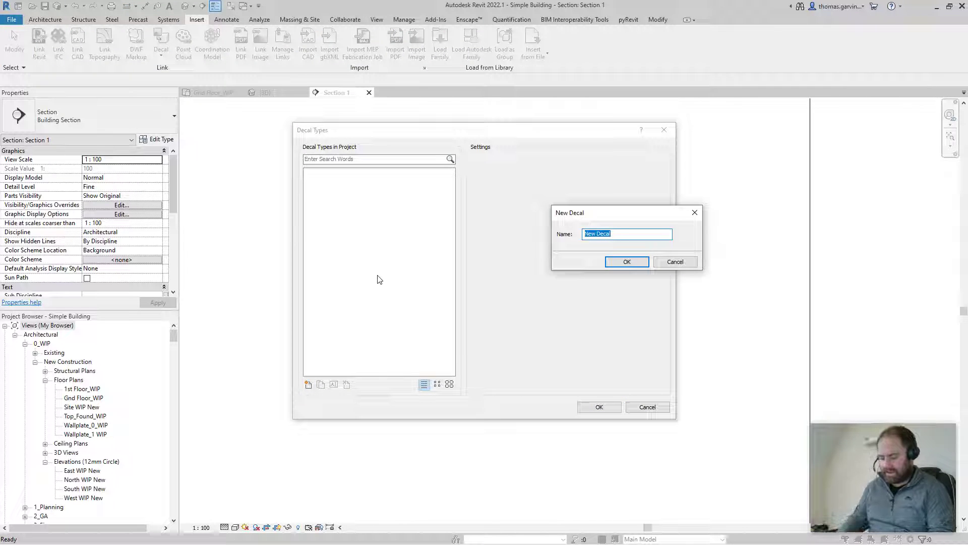
{"action": "type", "text": "Kids Photo"}
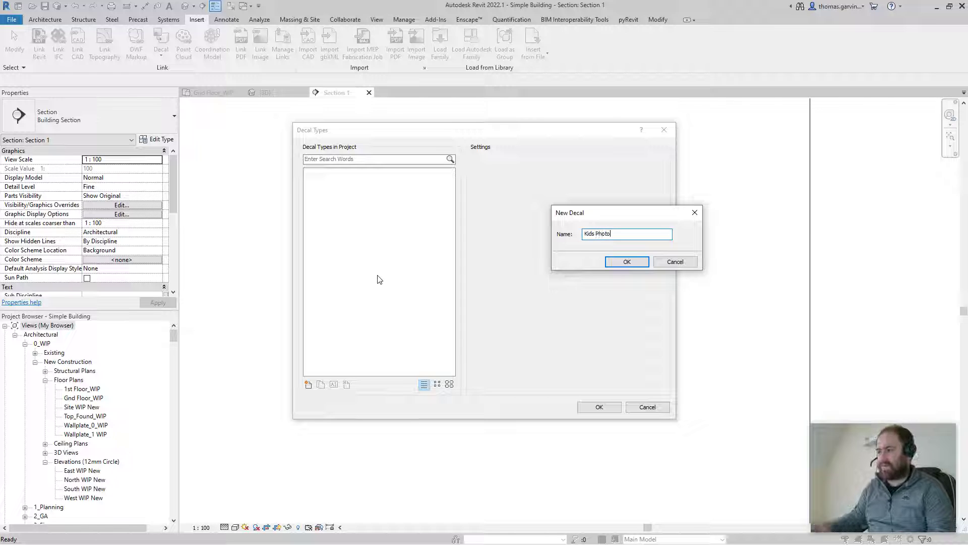
{"action": "left_click", "coordinate": [635, 262]}
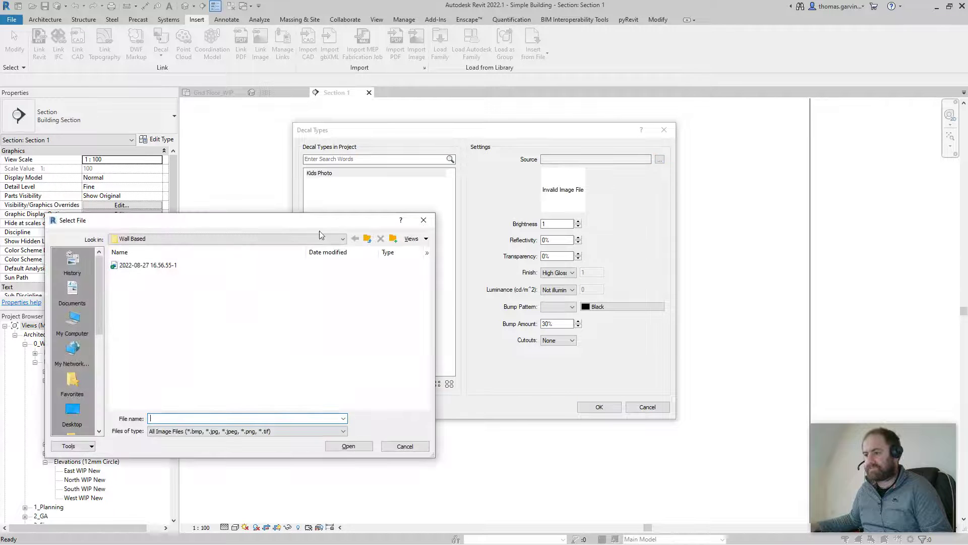
{"action": "left_click", "coordinate": [350, 446]}
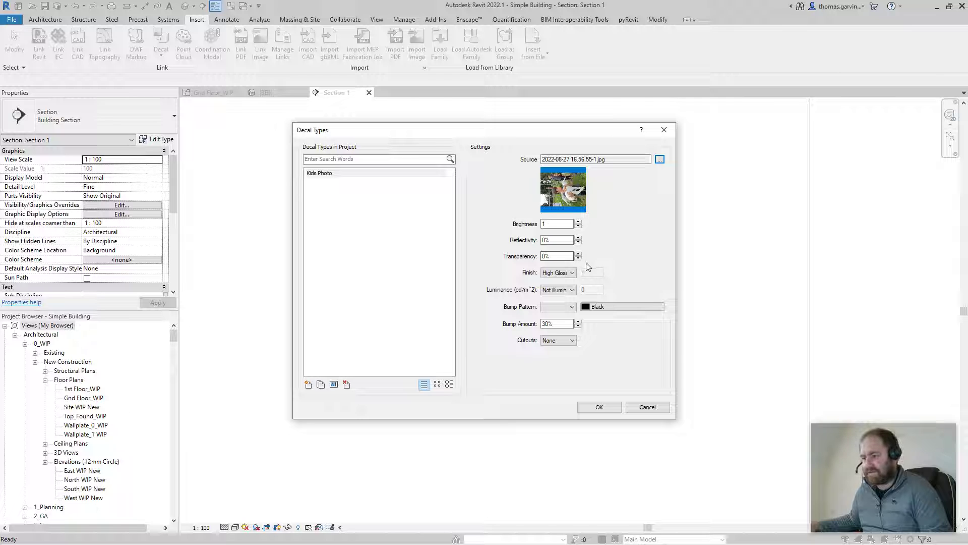
{"action": "left_click", "coordinate": [573, 273]}
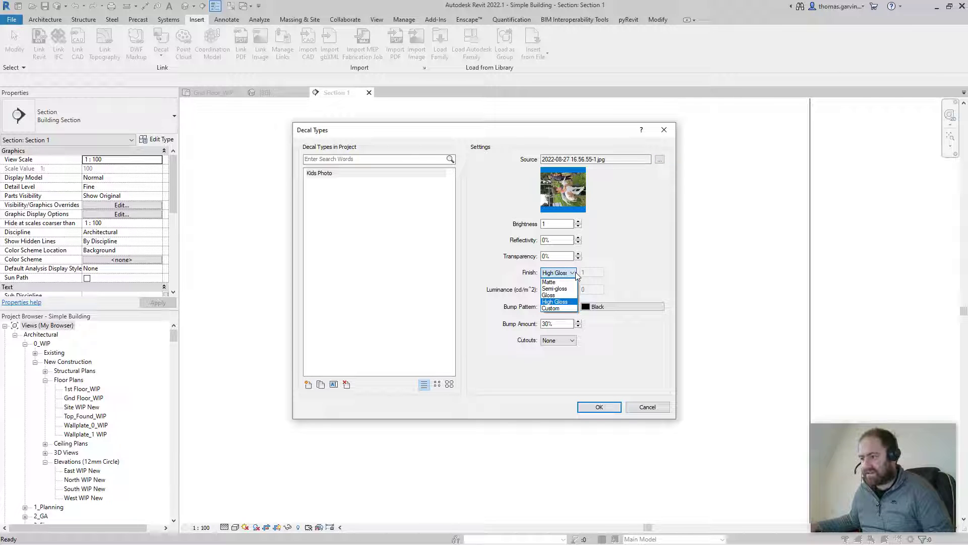
{"action": "left_click", "coordinate": [575, 274]}
{"action": "left_click", "coordinate": [572, 290]}
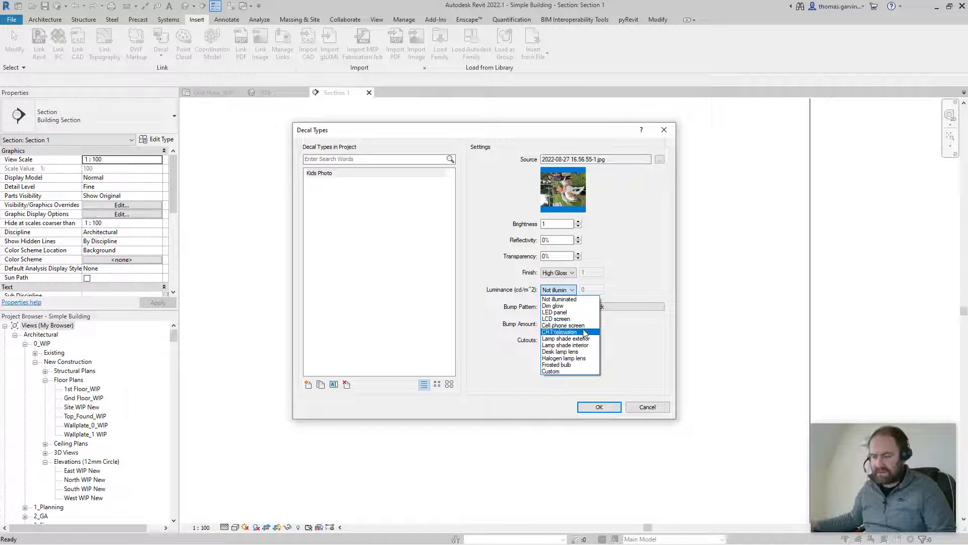
{"action": "left_click", "coordinate": [660, 257]}
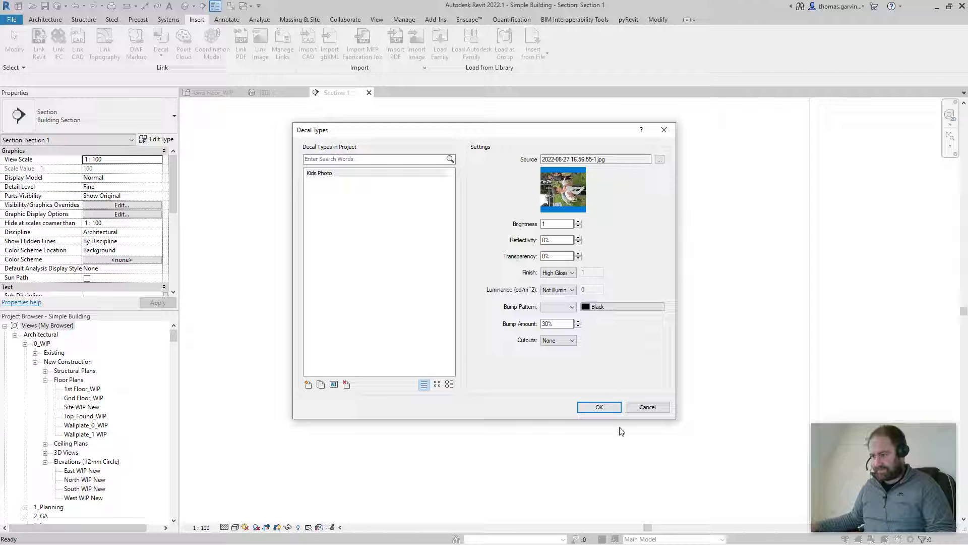
{"action": "left_click", "coordinate": [599, 407]}
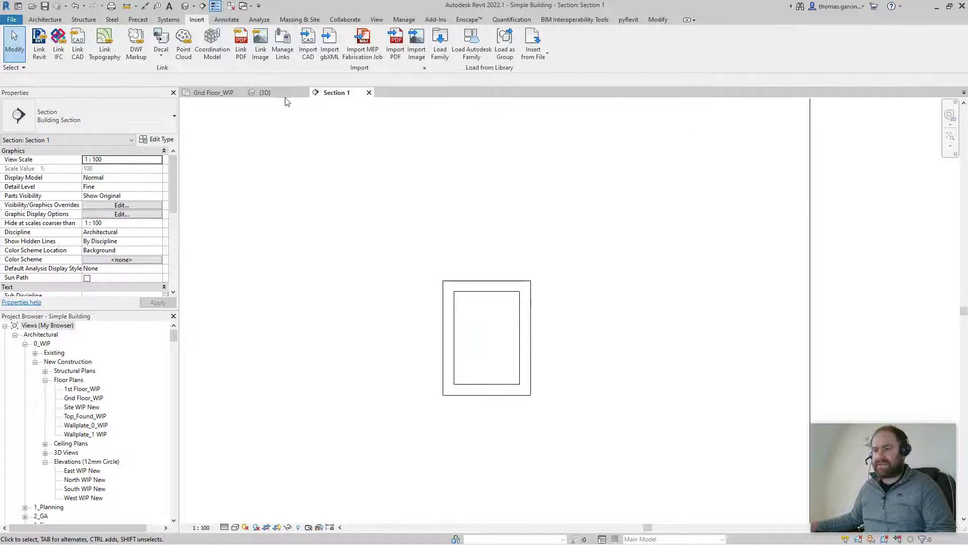
Place the Kids Photo decal on the picture frame's canvas in Section 1 with a width of 297 mm
{"action": "left_click", "coordinate": [162, 38]}
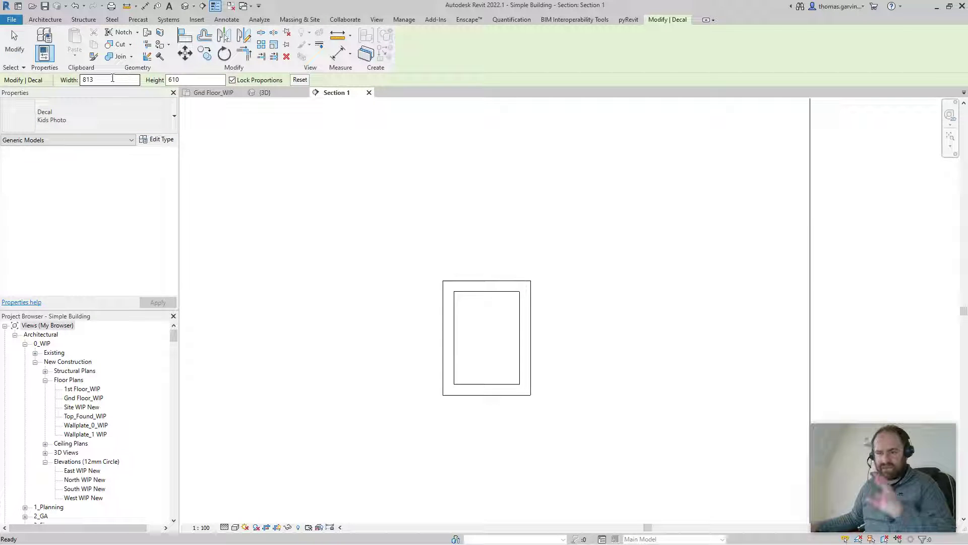
{"action": "double_click", "coordinate": [112, 79]}
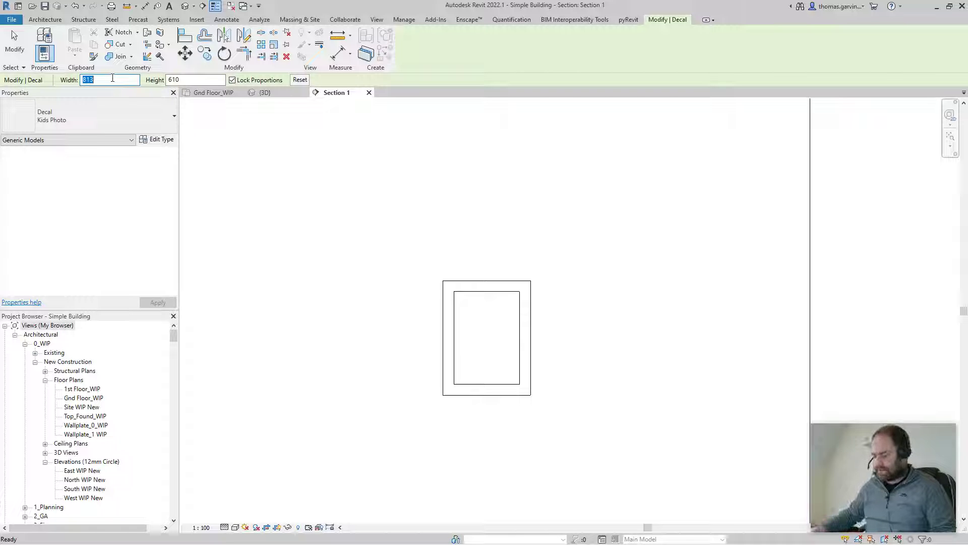
{"action": "type", "text": "297"}
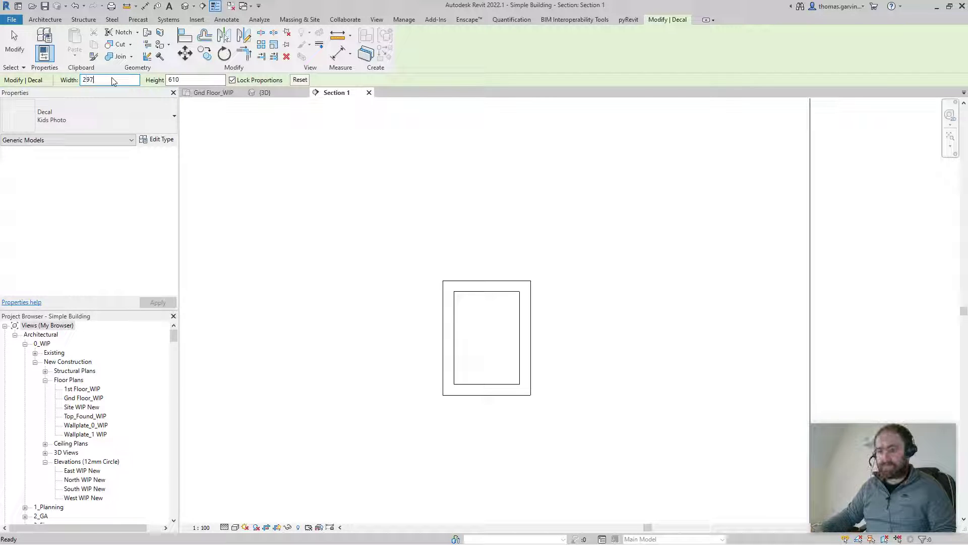
{"action": "key", "text": "Tab"}
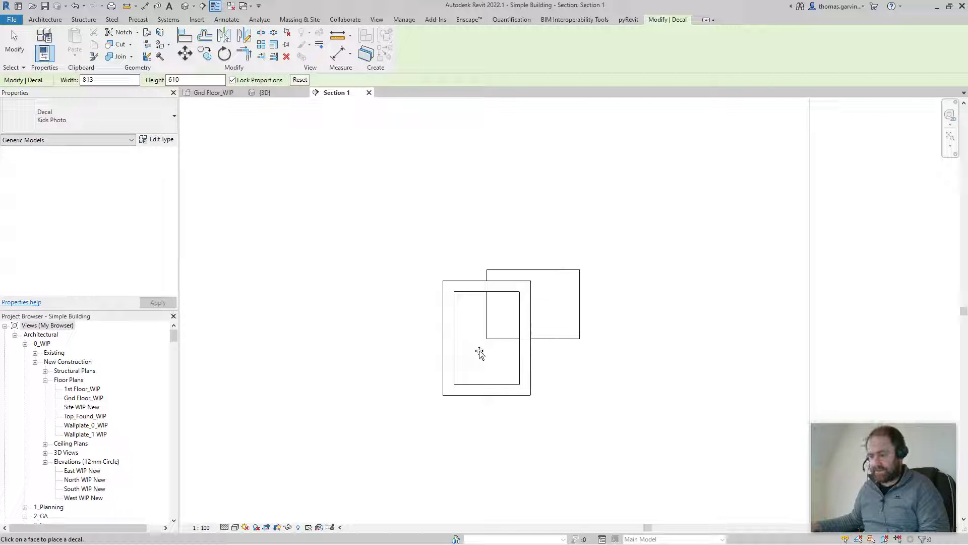
{"action": "key", "text": "Escape"}
{"action": "left_click", "coordinate": [501, 341]}
{"action": "left_click_drag", "start_coordinate": [501, 341], "coordinate": [478, 366]}
{"action": "left_click", "coordinate": [313, 439]}
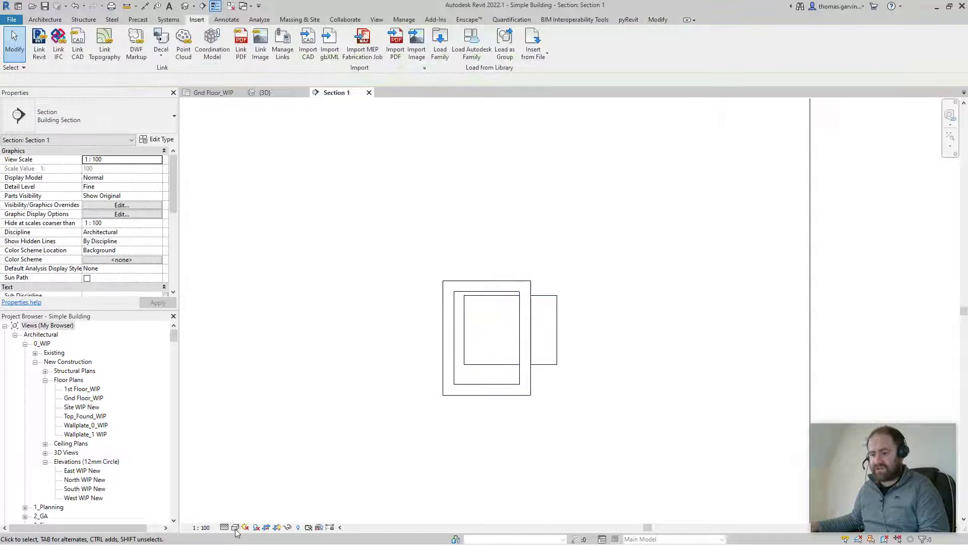
Switch the Section 1 view to the Realistic visual style
{"action": "left_click", "coordinate": [235, 527]}
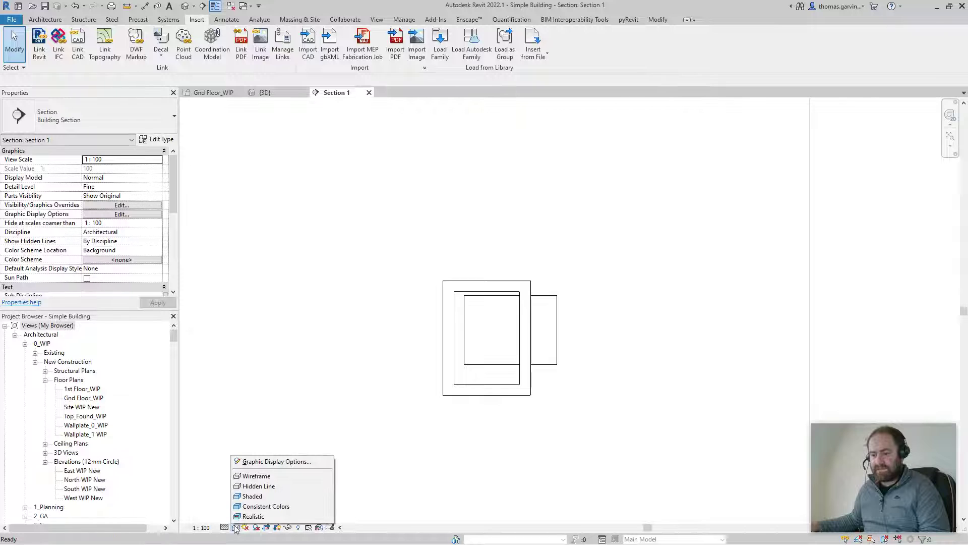
{"action": "left_click", "coordinate": [256, 516]}
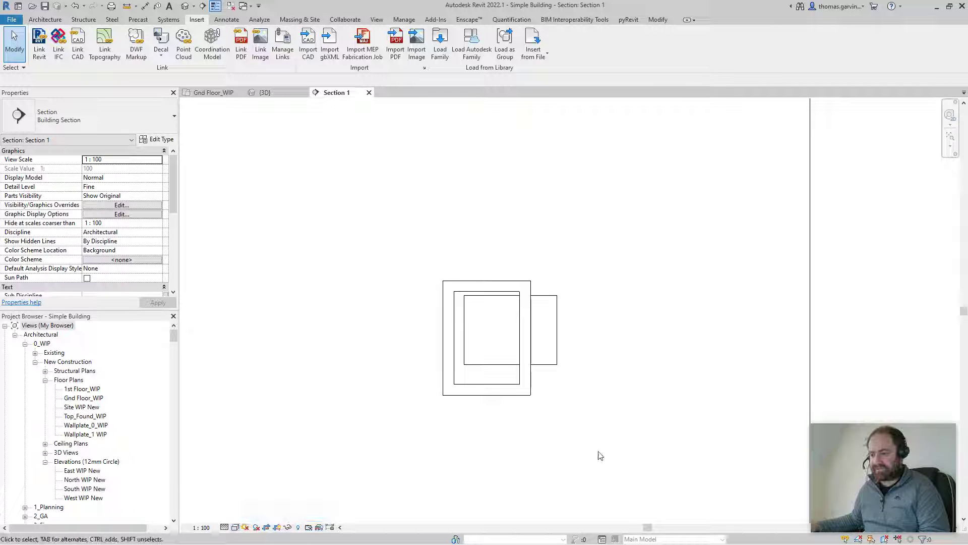
{"action": "scroll", "coordinate": [499, 320], "scroll_direction": "up", "scroll_amount": 4}
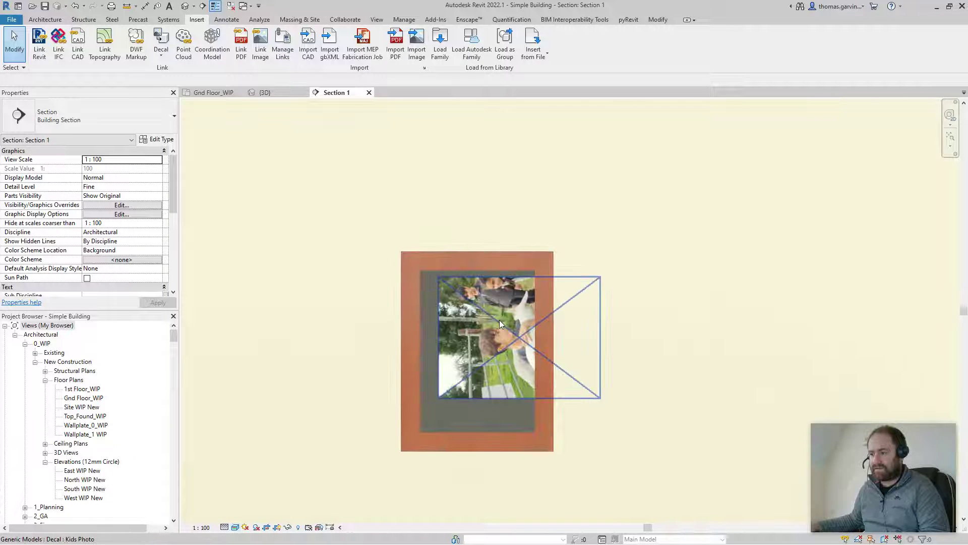
Move the decal over the canvas and rotate it 90 degrees clockwise so the photo stands upright
{"action": "left_click", "coordinate": [499, 320]}
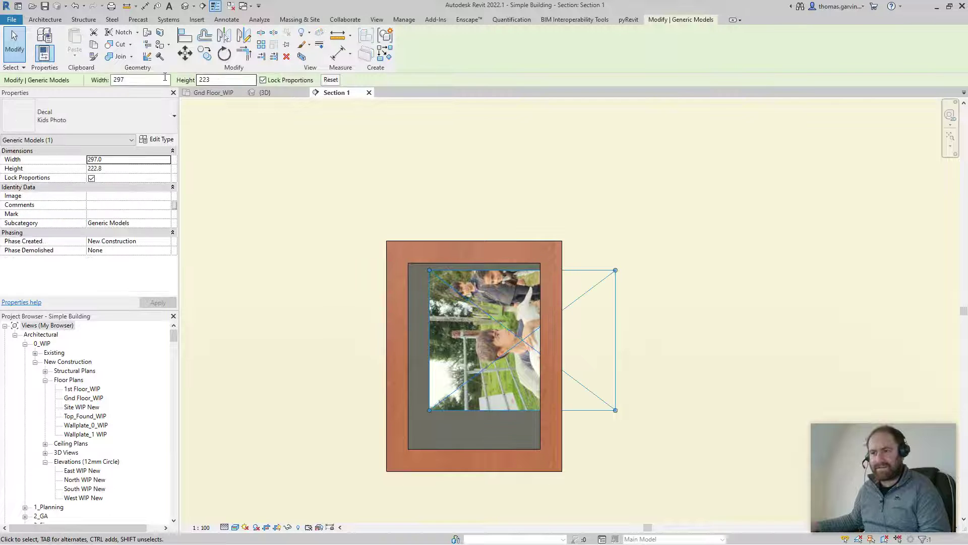
{"action": "left_click_drag", "start_coordinate": [499, 339], "coordinate": [449, 330]}
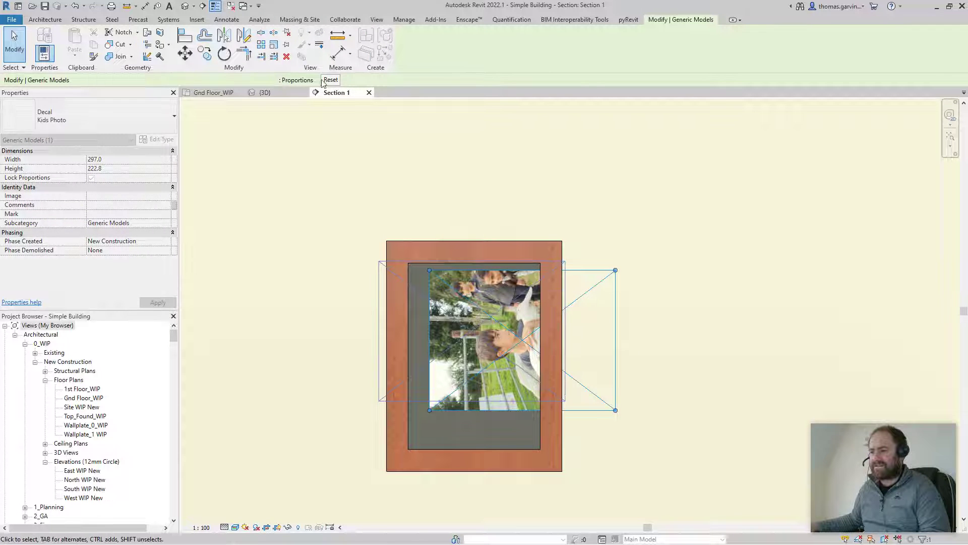
{"action": "left_click", "coordinate": [225, 54]}
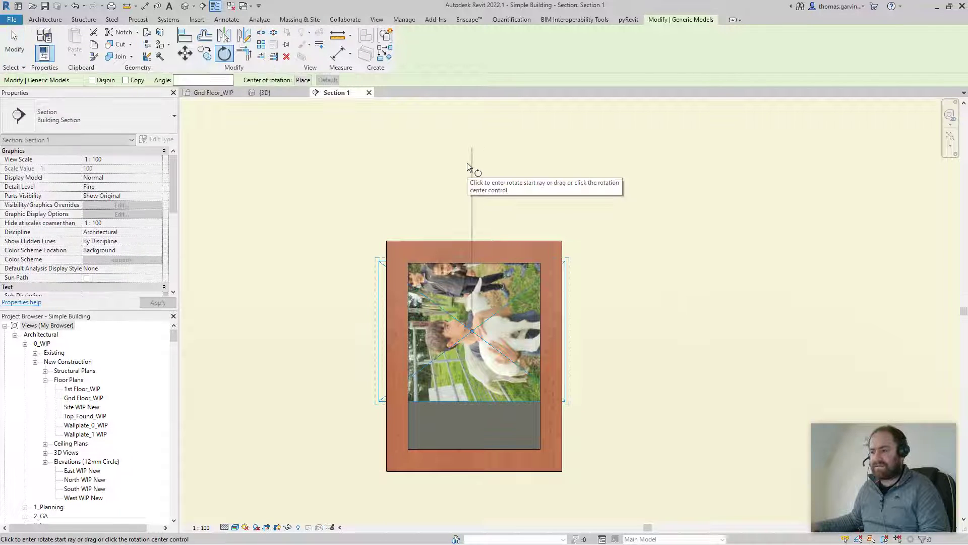
{"action": "left_click", "coordinate": [467, 163]}
{"action": "left_click", "coordinate": [659, 333]}
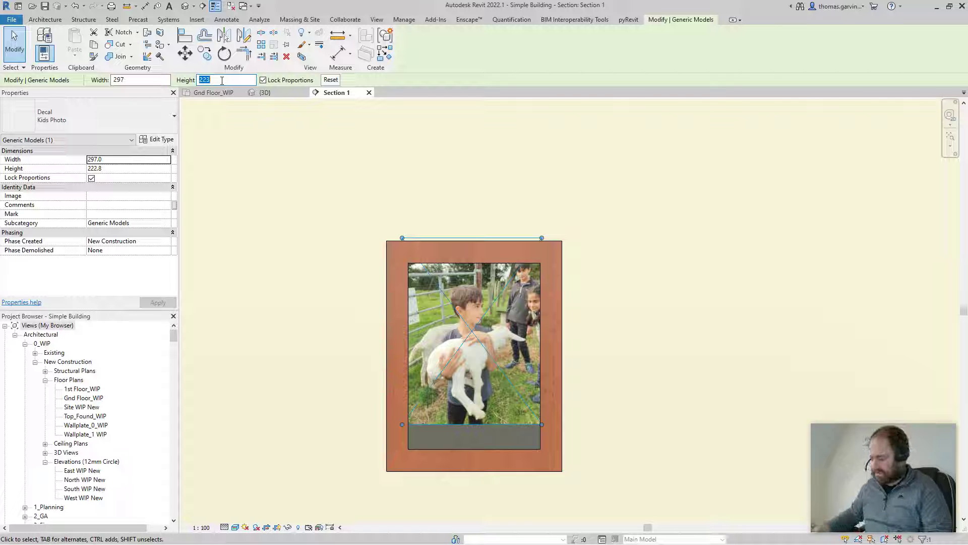
Set the decal's height to 210 mm with locked proportions and align it, locked, to the canvas's right and bottom edges
{"action": "type", "text": "210"}
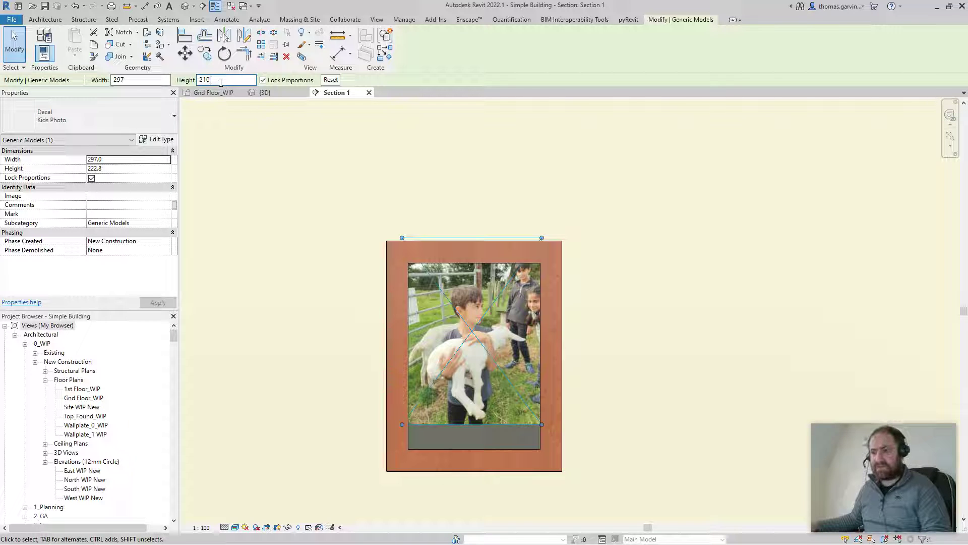
{"action": "key", "text": "Return"}
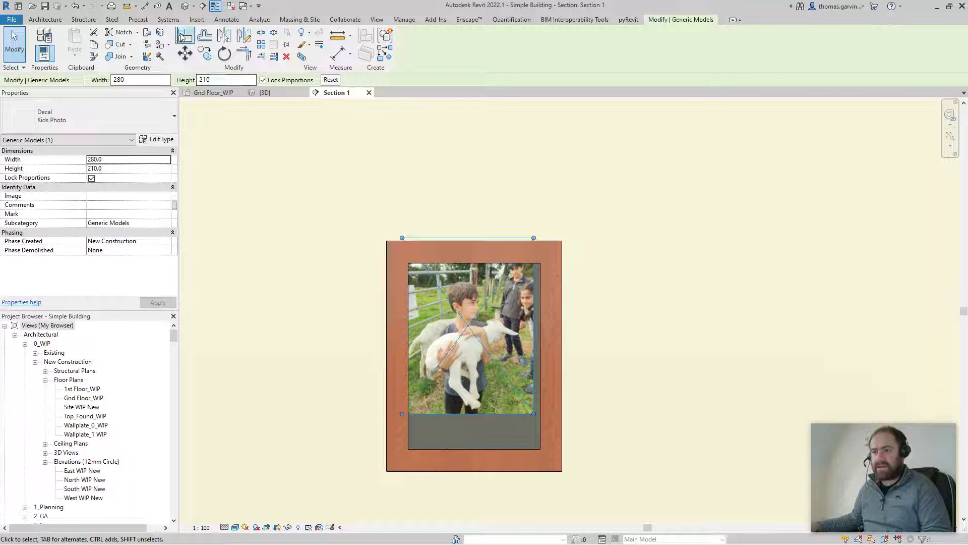
{"action": "left_click", "coordinate": [182, 36]}
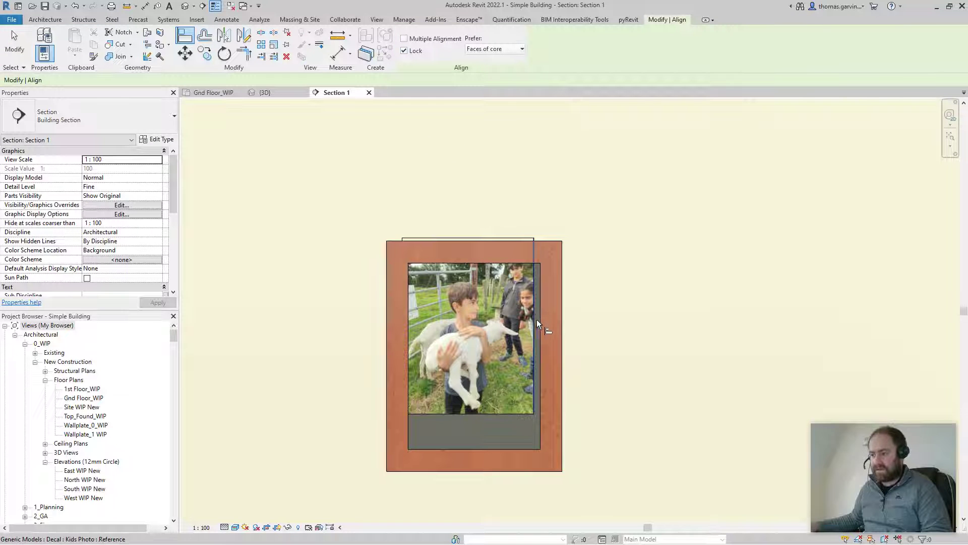
{"action": "left_click", "coordinate": [539, 324]}
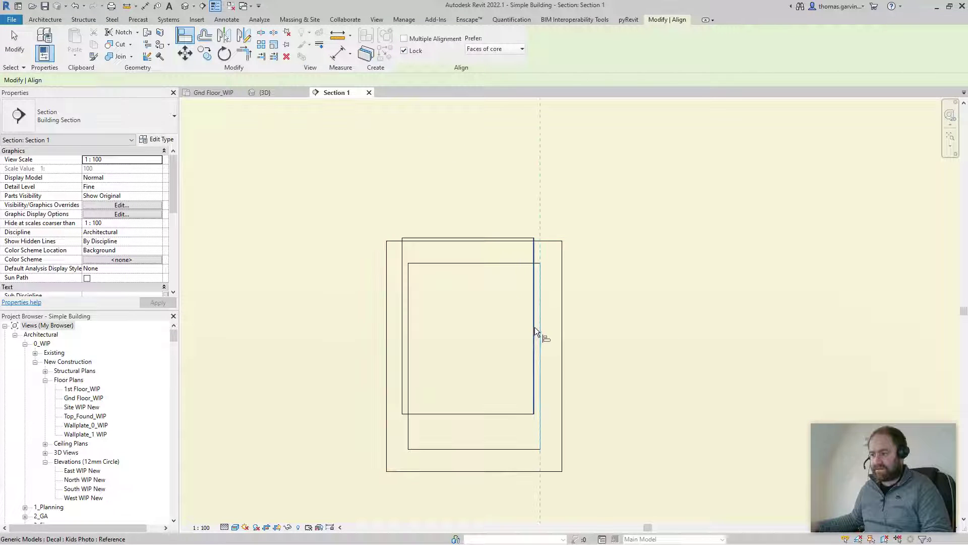
{"action": "left_click", "coordinate": [534, 327]}
{"action": "left_click", "coordinate": [492, 447]}
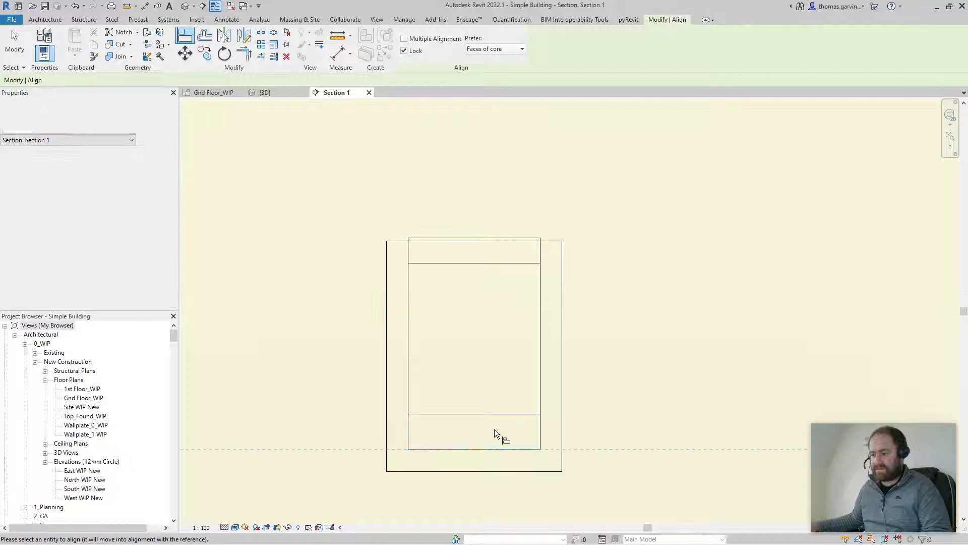
{"action": "left_click", "coordinate": [500, 415]}
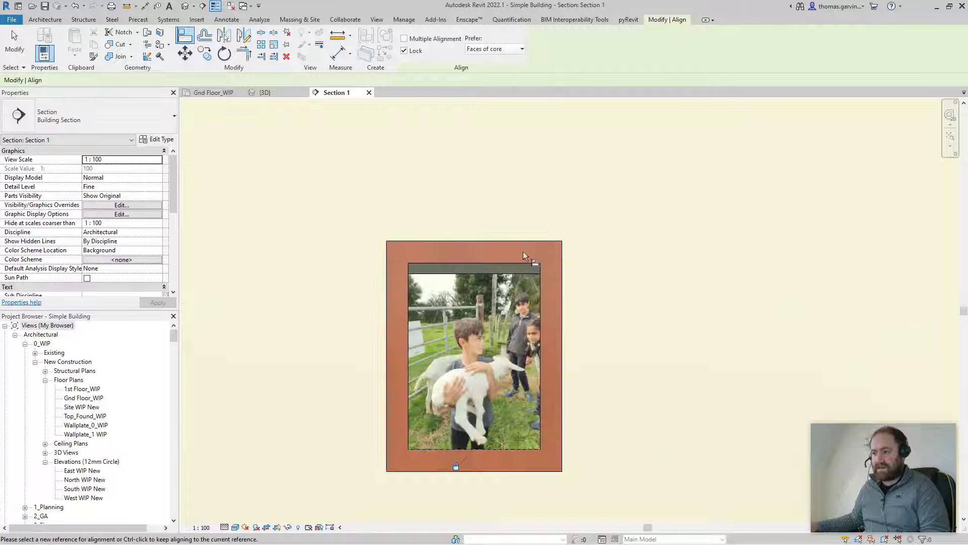
{"action": "key", "text": "Escape"}
{"action": "key", "text": "Escape"}
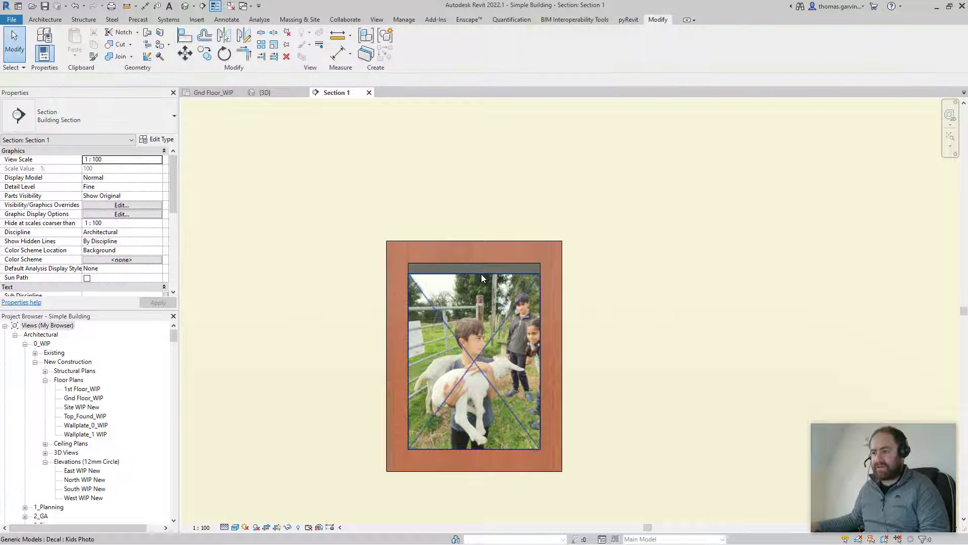
Set the picture frame type's Canvas Height to 280 mm to fit the decal
{"action": "left_click", "coordinate": [482, 275]}
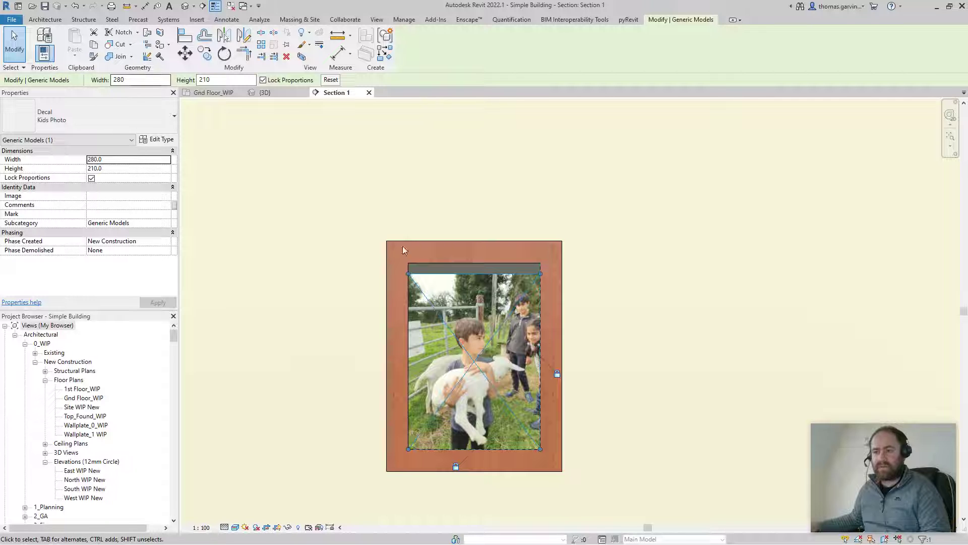
{"action": "left_click", "coordinate": [547, 243]}
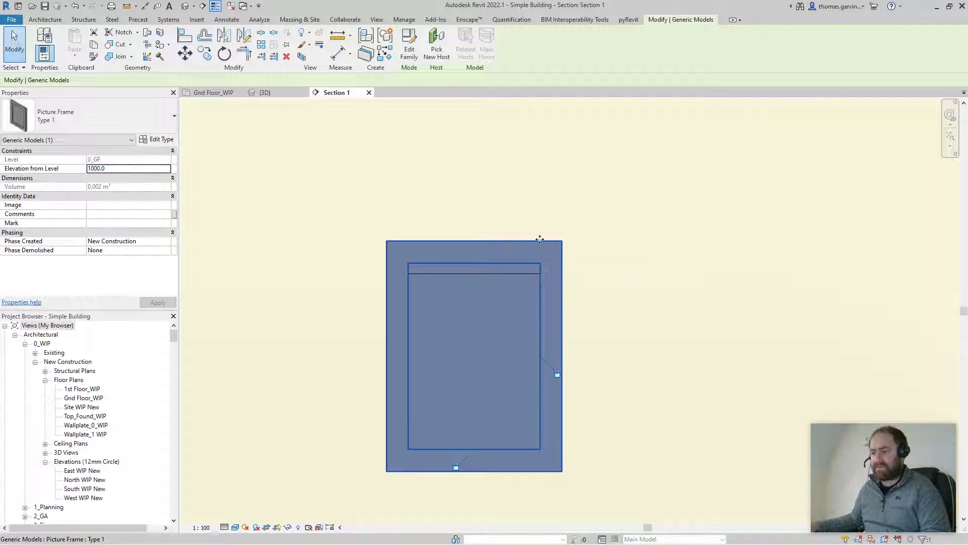
{"action": "left_click", "coordinate": [156, 141]}
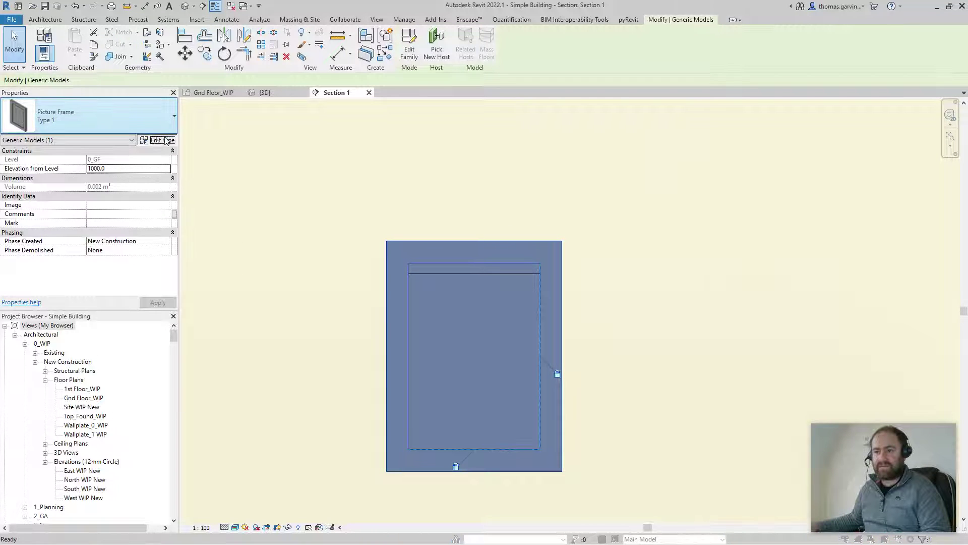
{"action": "left_click", "coordinate": [513, 274]}
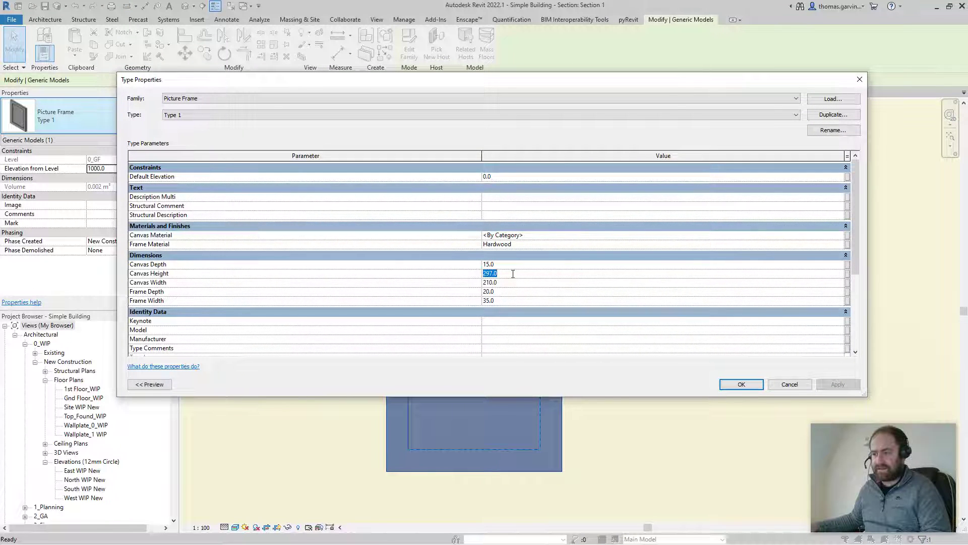
{"action": "type", "text": "280"}
{"action": "key", "text": "Return"}
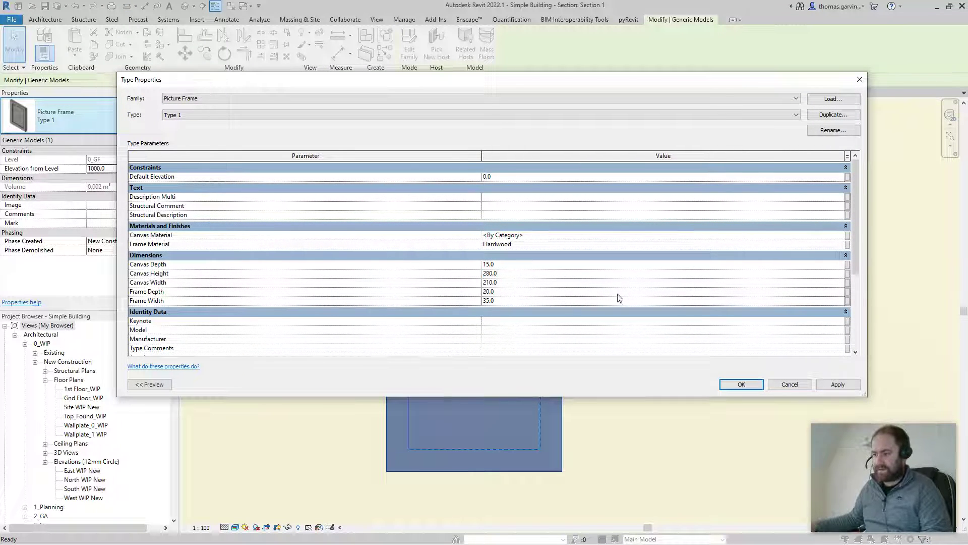
{"action": "key", "text": "Return"}
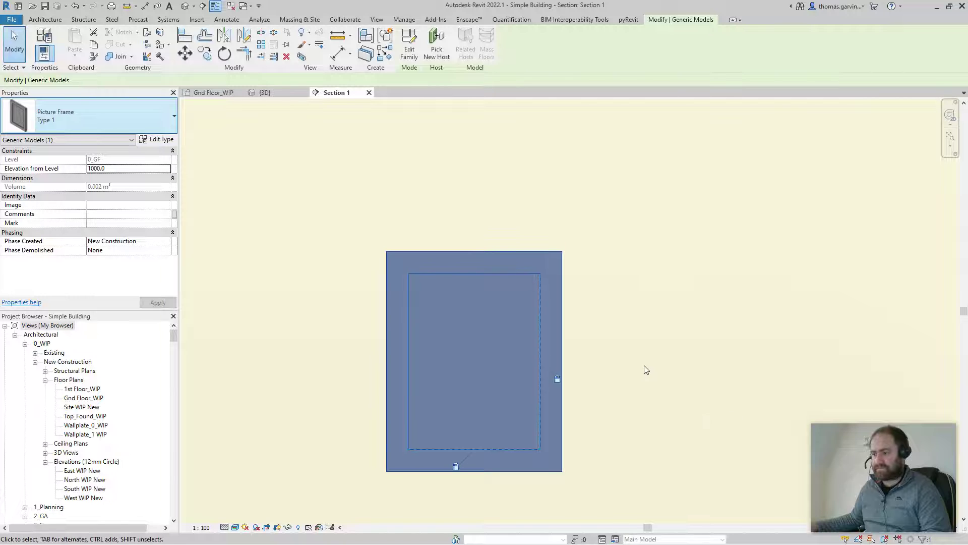
{"action": "left_click", "coordinate": [636, 352]}
{"action": "middle_click_drag", "start_coordinate": [668, 333], "coordinate": [644, 281]}
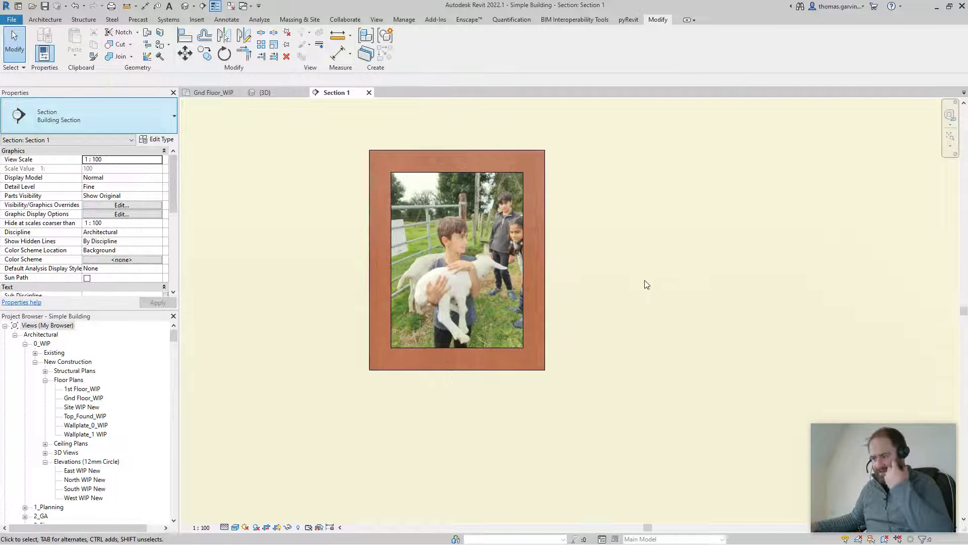
Resume the live Enscape view, inspect the framed photo on the wall, and return to Revit
{"action": "left_click", "coordinate": [472, 19]}
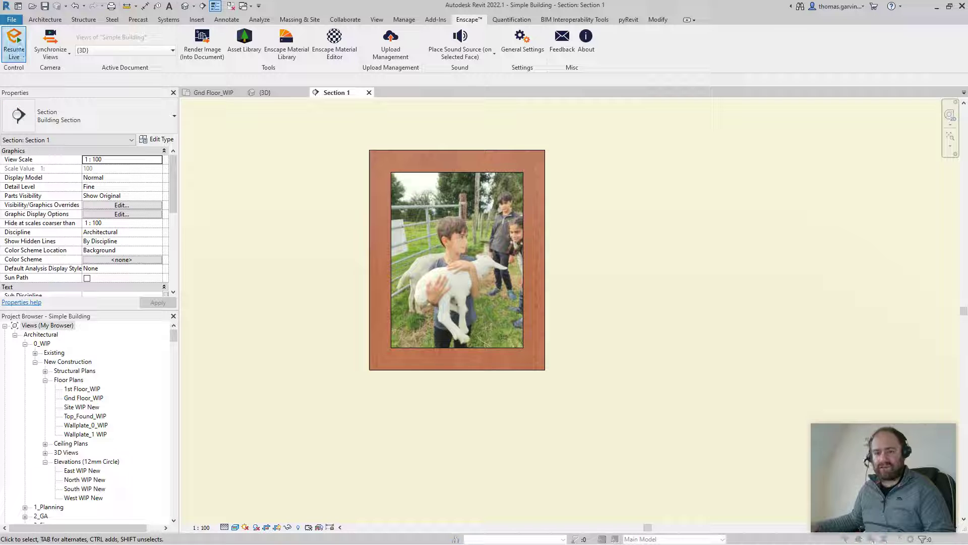
{"action": "left_click", "coordinate": [14, 43]}
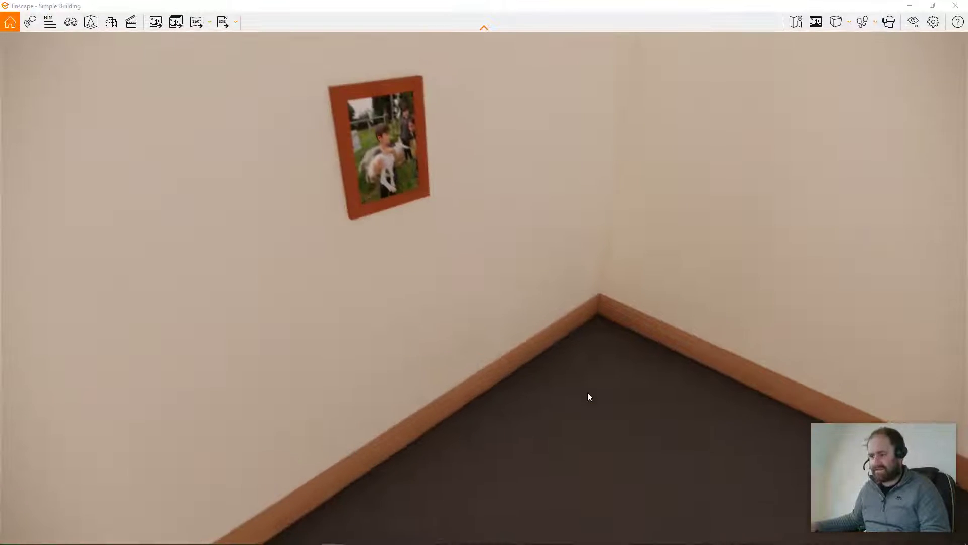
{"action": "left_click", "coordinate": [910, 6]}
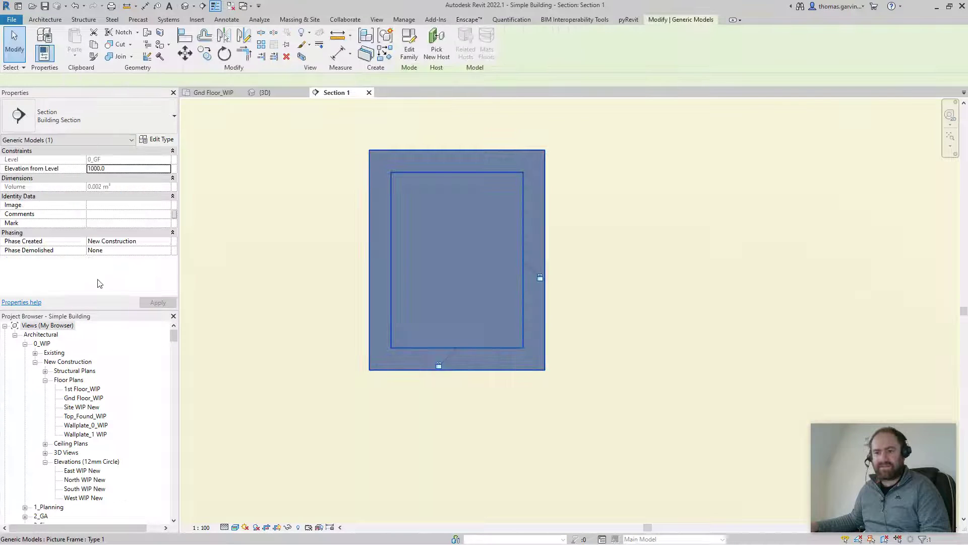
Set the picture frame's Elevation from Level to 1500 mm and apply it
{"action": "double_click", "coordinate": [129, 168]}
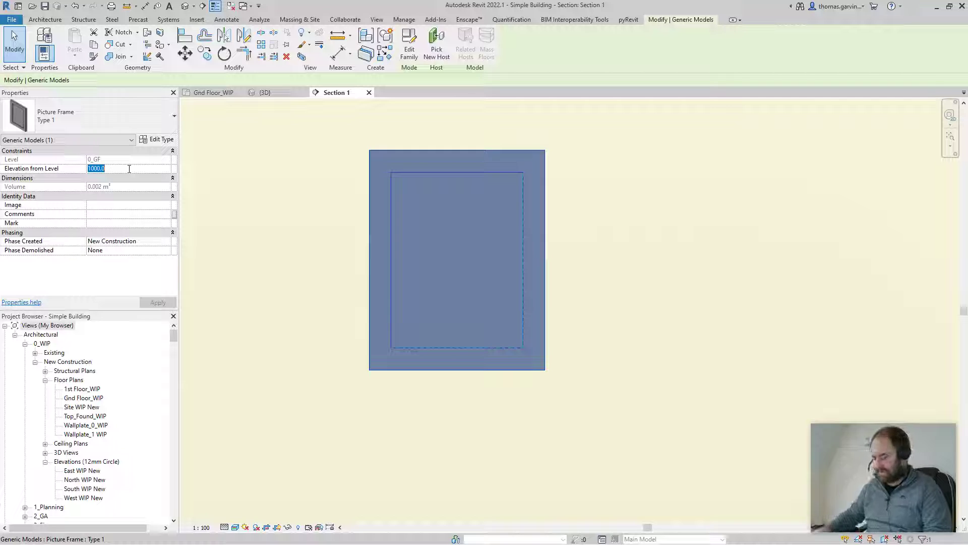
{"action": "type", "text": "1500"}
{"action": "left_click", "coordinate": [158, 302]}
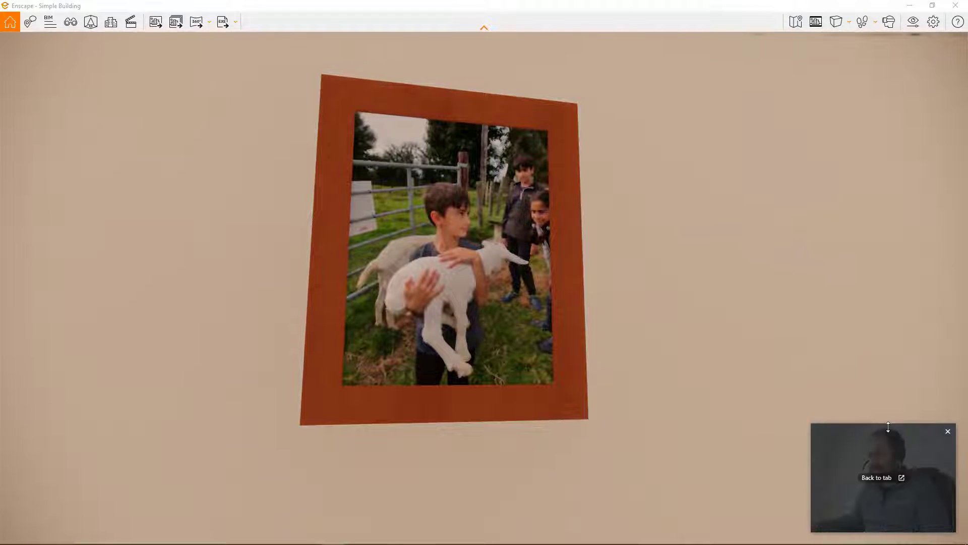
Examine the framed photo in Enscape while shifting the time of day into night and back to daylight at 11:58
{"action": "left_click_drag", "start_coordinate": [900, 437], "coordinate": [897, 280]}
{"action": "scroll", "coordinate": [866, 471], "scroll_direction": "down", "scroll_amount": 3}
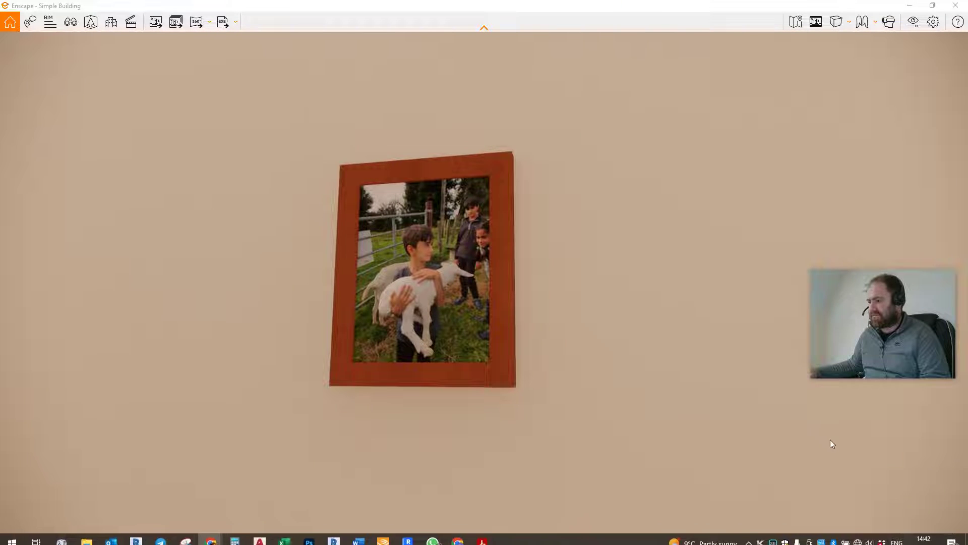
{"action": "key", "text": "u"}
{"action": "key", "text": "u"}
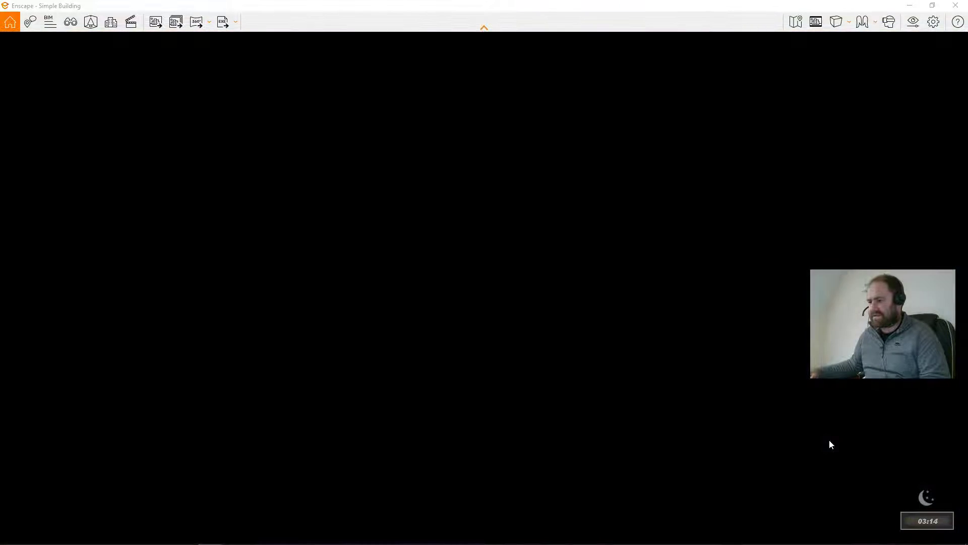
{"action": "key", "text": "i"}
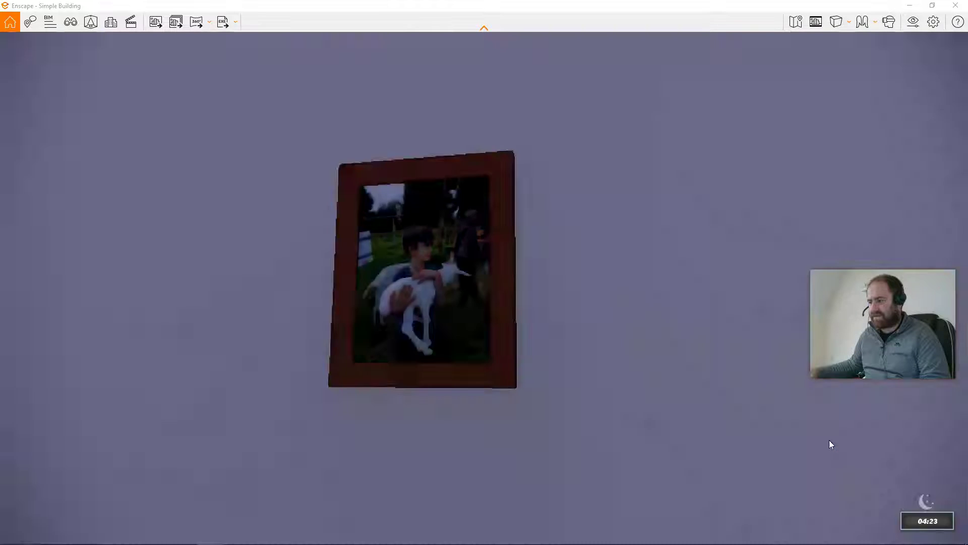
{"action": "key", "text": "i"}
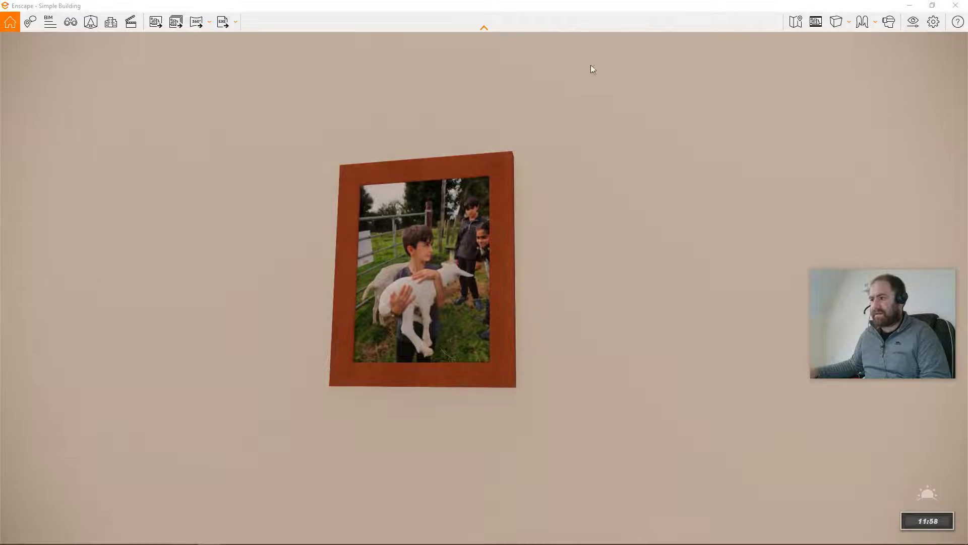
Return to Revit and set the Kids Photo decal type's luminance to Dim glow
{"action": "left_click", "coordinate": [906, 6]}
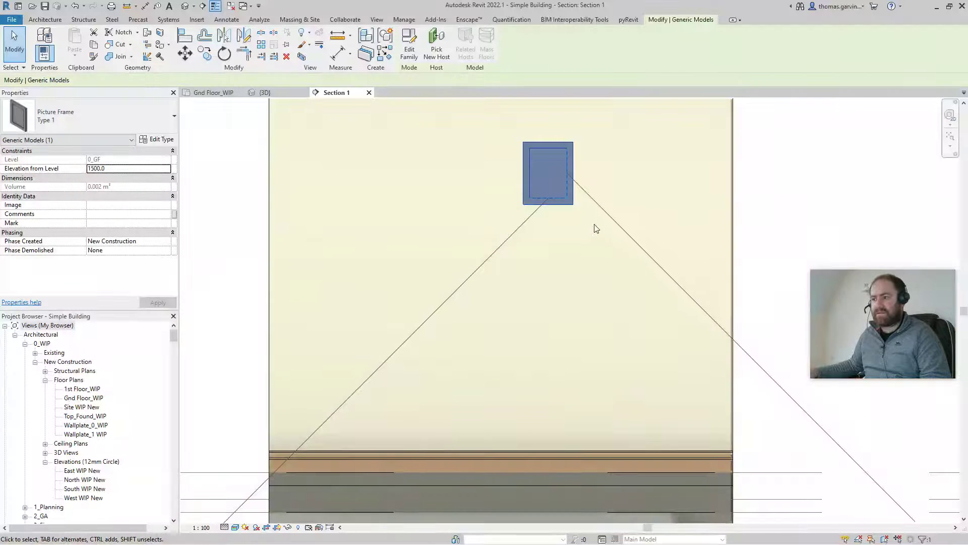
{"action": "left_click", "coordinate": [586, 192]}
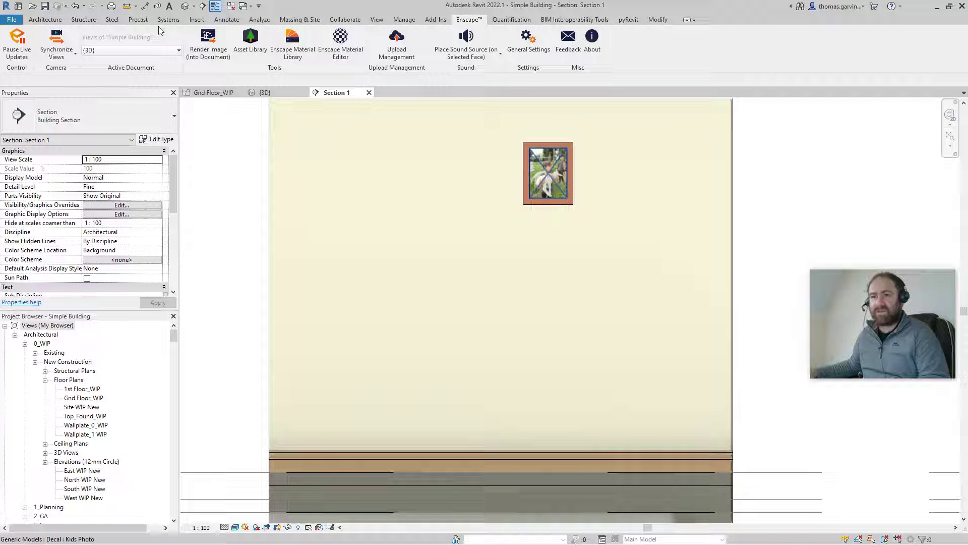
{"action": "left_click", "coordinate": [197, 19]}
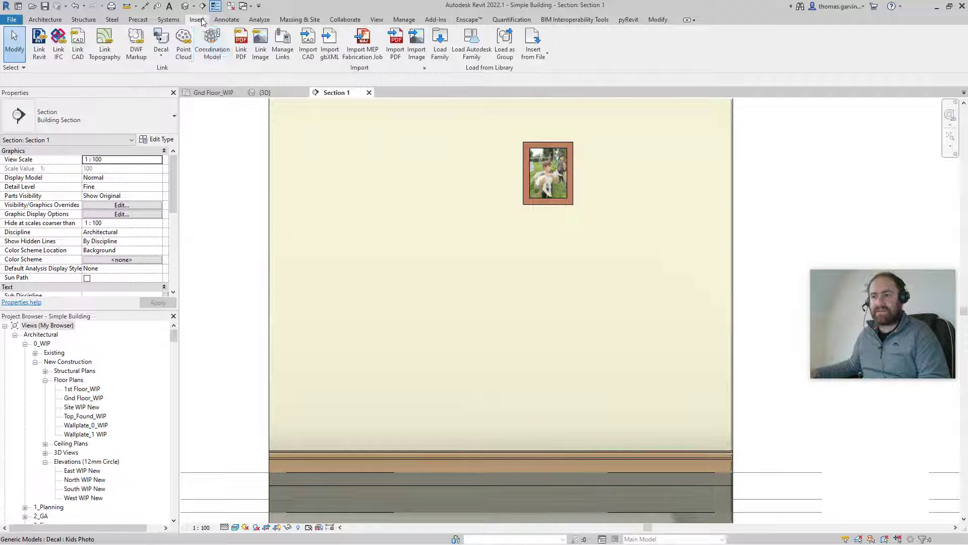
{"action": "left_click", "coordinate": [162, 58]}
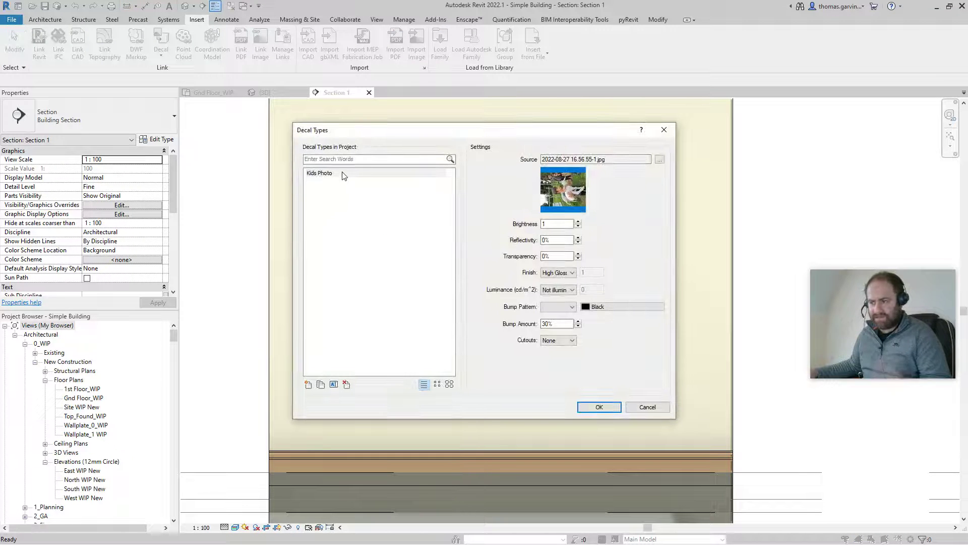
{"action": "left_click", "coordinate": [344, 173]}
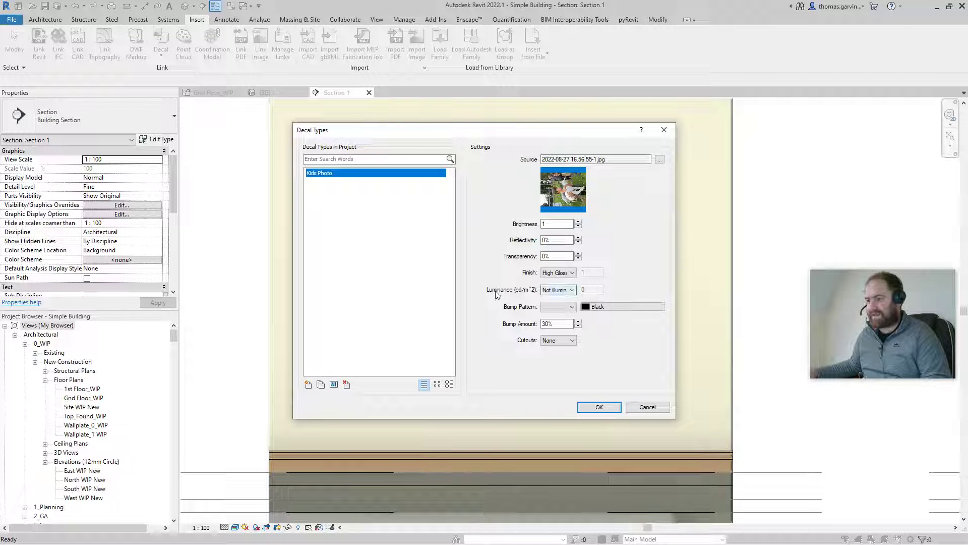
{"action": "left_click", "coordinate": [572, 289]}
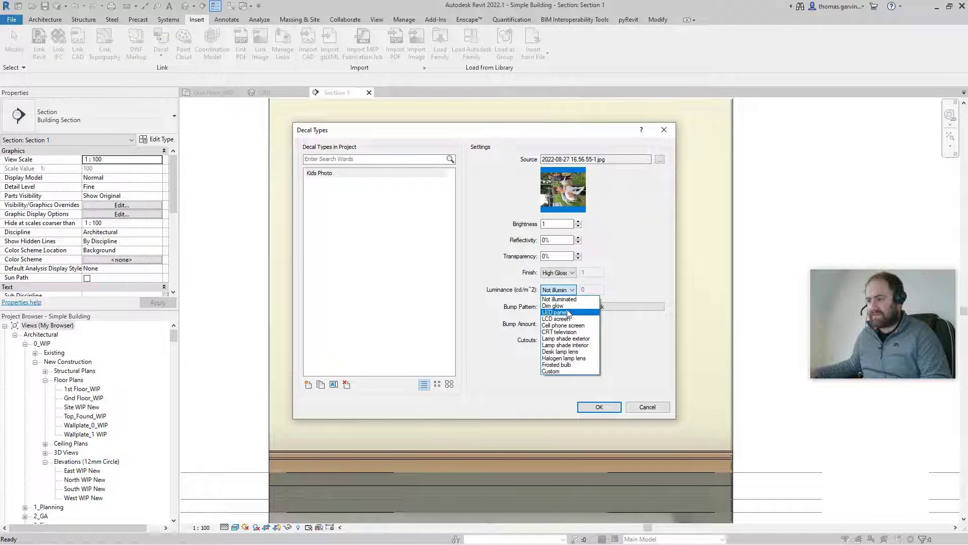
{"action": "left_click", "coordinate": [560, 306]}
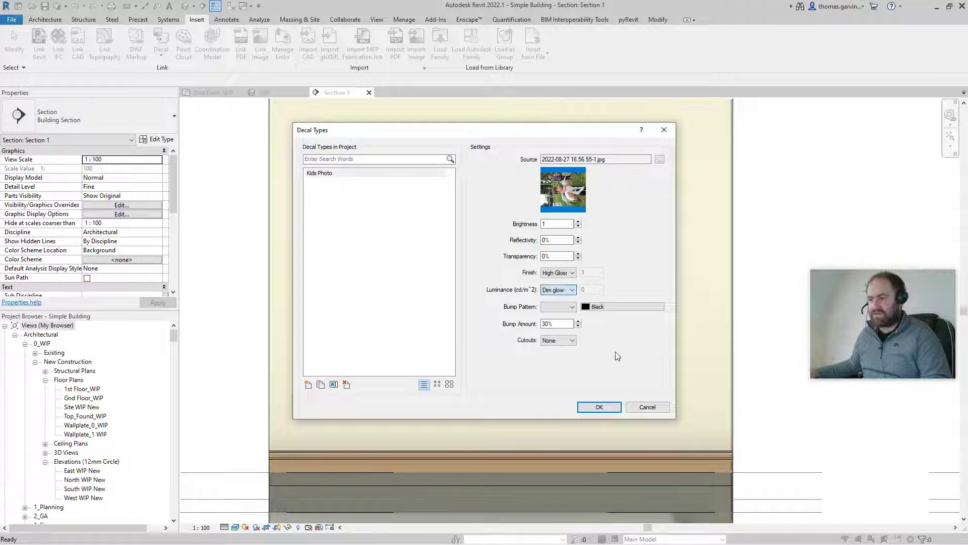
{"action": "left_click", "coordinate": [599, 407]}
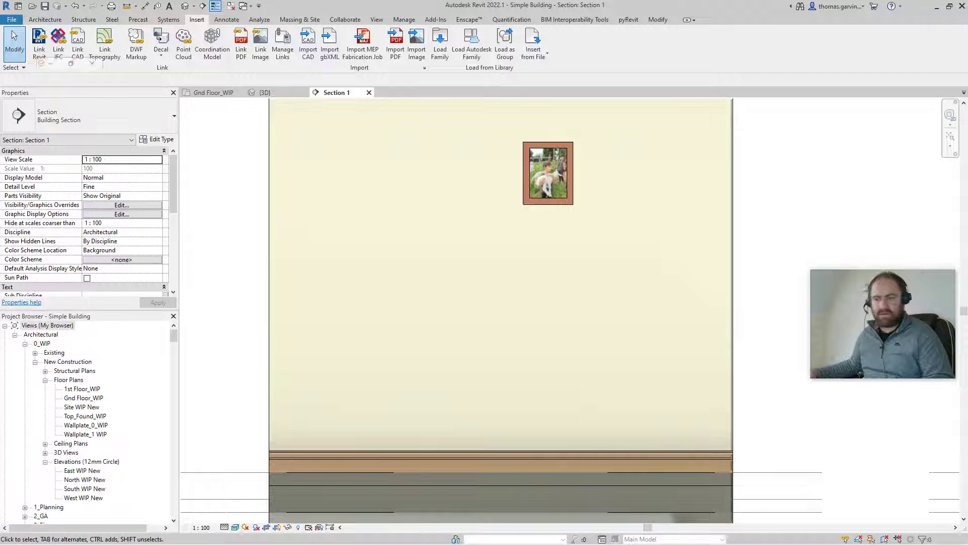
Switch to Enscape, shift the time of day to 23:39, and examine the framed photo's glow in the dark
{"action": "key", "text": "alt+Tab"}
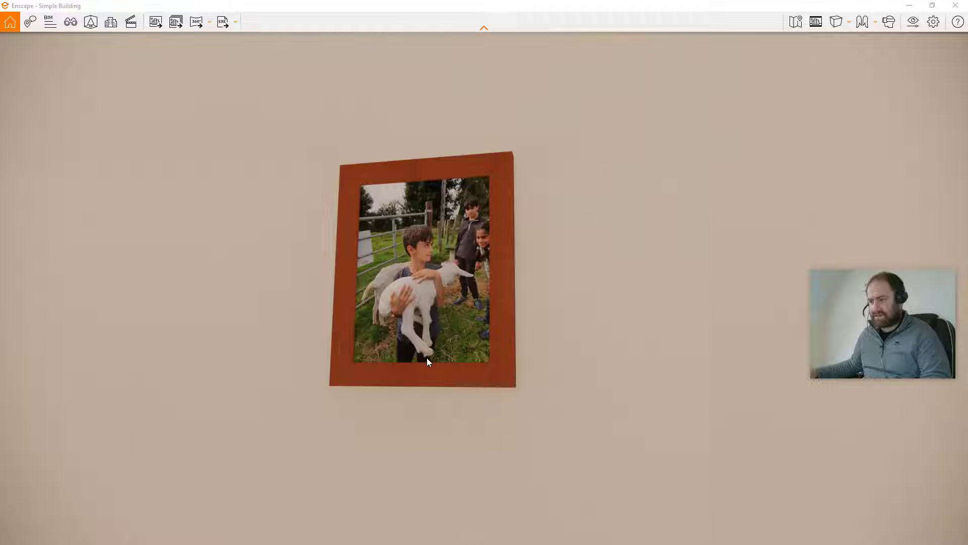
{"action": "left_click_drag", "start_coordinate": [427, 361], "coordinate": [375, 349]}
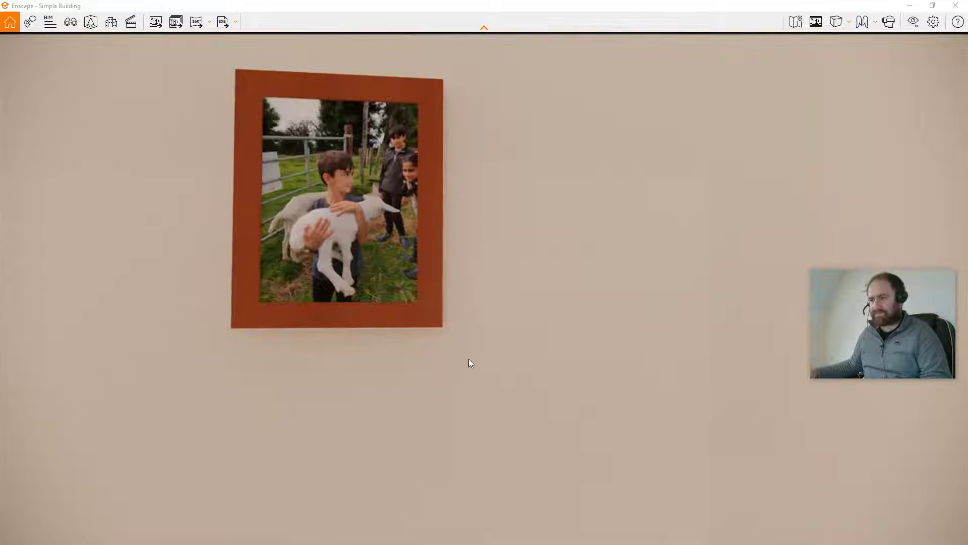
{"action": "key", "text": "u"}
{"action": "right_click_drag", "start_coordinate": [469, 363], "coordinate": [386, 374], "text": "shift"}
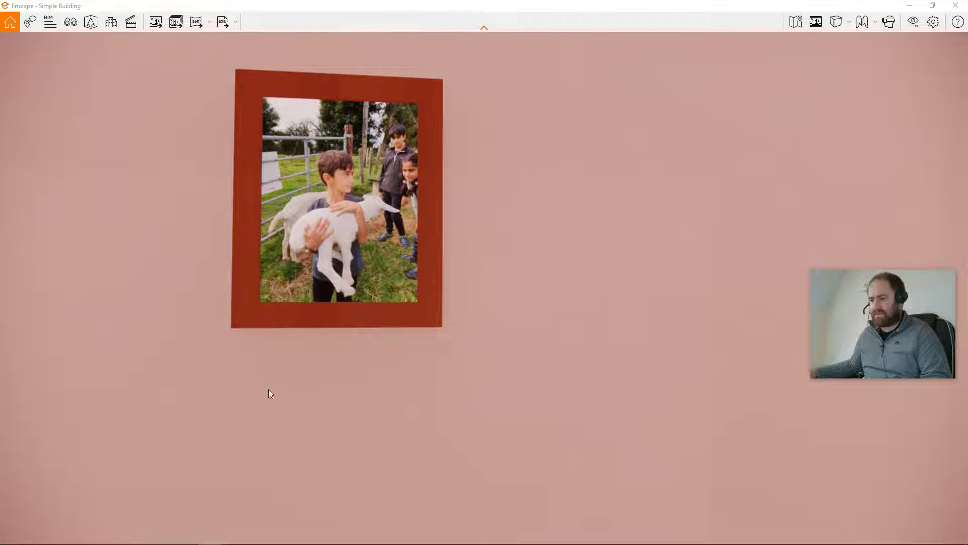
{"action": "right_click_drag", "start_coordinate": [271, 394], "coordinate": [313, 394], "text": "shift"}
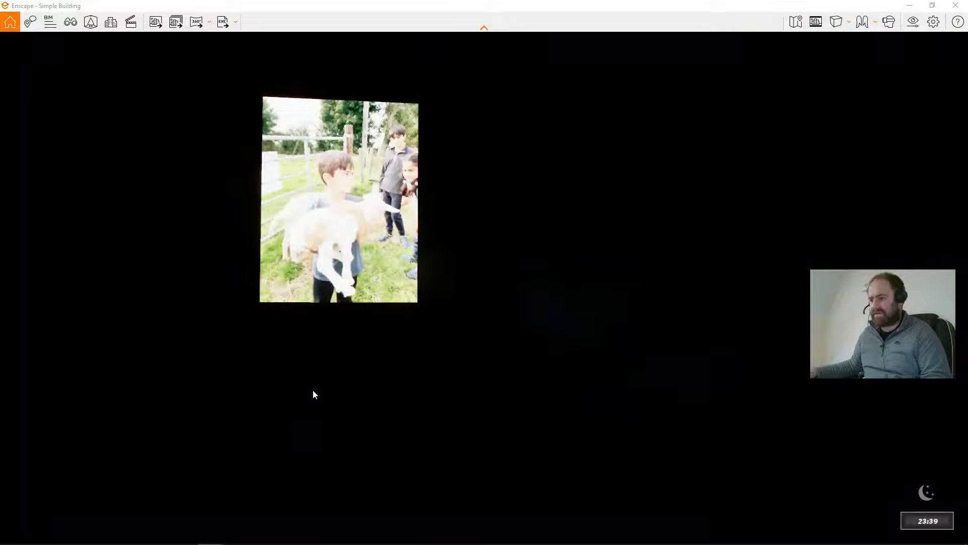
{"action": "scroll", "coordinate": [383, 339], "scroll_direction": "up", "scroll_amount": 2}
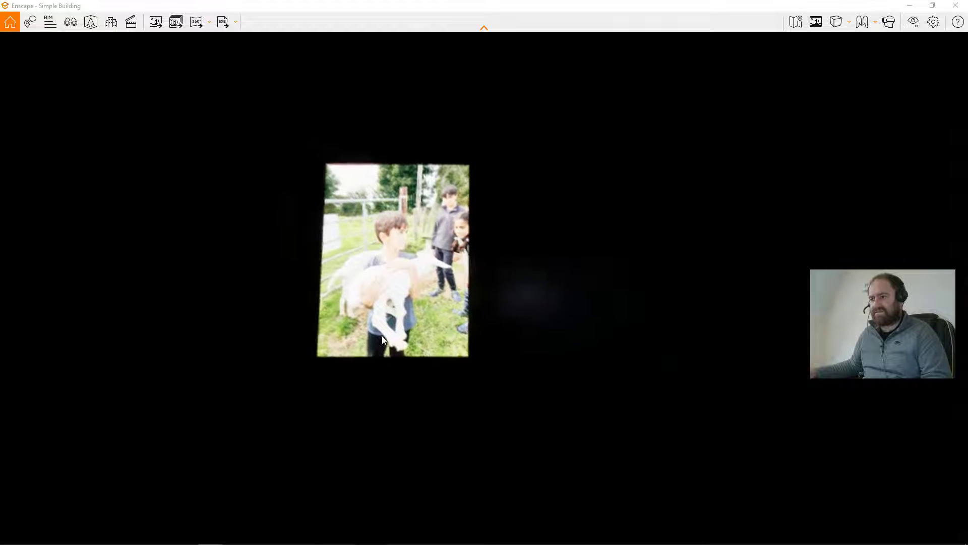
{"action": "scroll", "coordinate": [383, 338], "scroll_direction": "down", "scroll_amount": 3}
Switch back to Revit and set the Kids Photo decal type's luminance to Cell phone screen
{"action": "key", "text": "alt+Tab"}
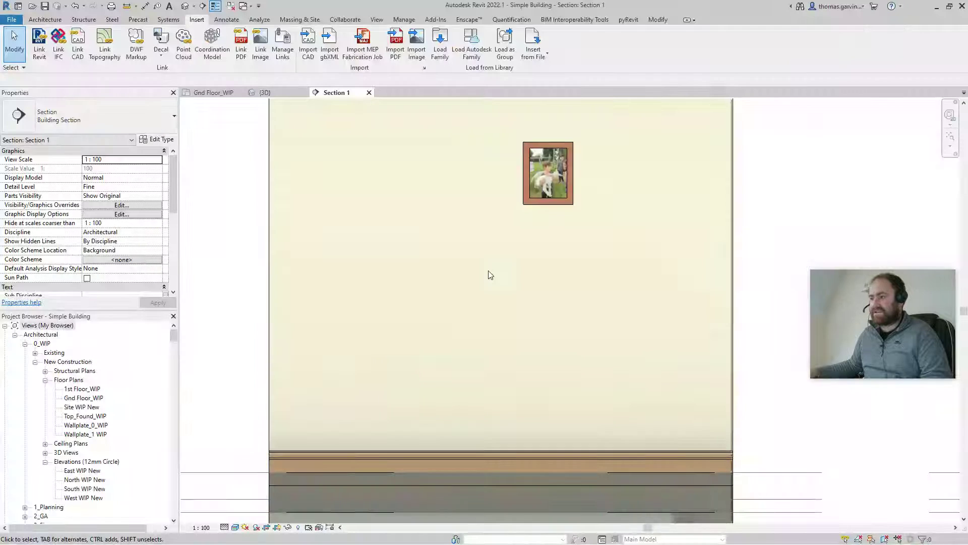
{"action": "left_click", "coordinate": [162, 59]}
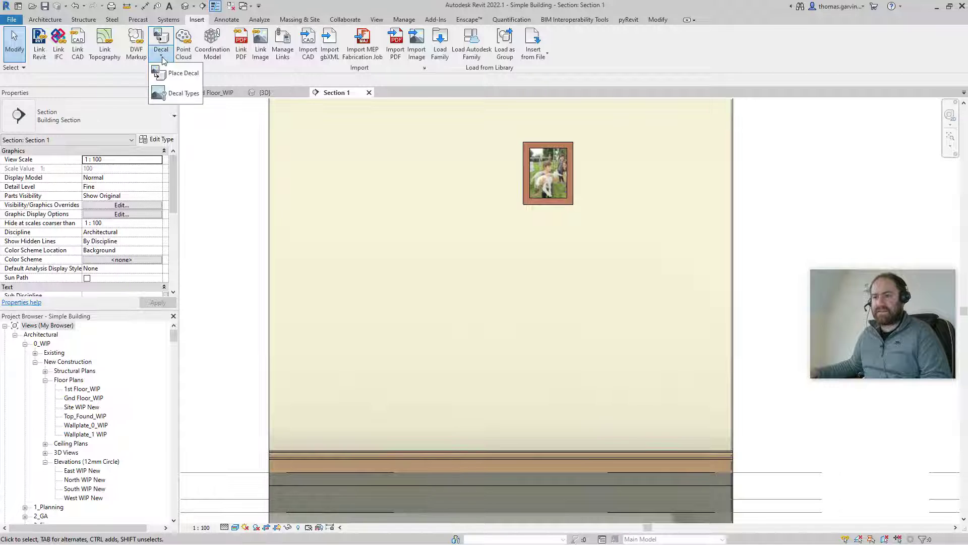
{"action": "left_click", "coordinate": [182, 93]}
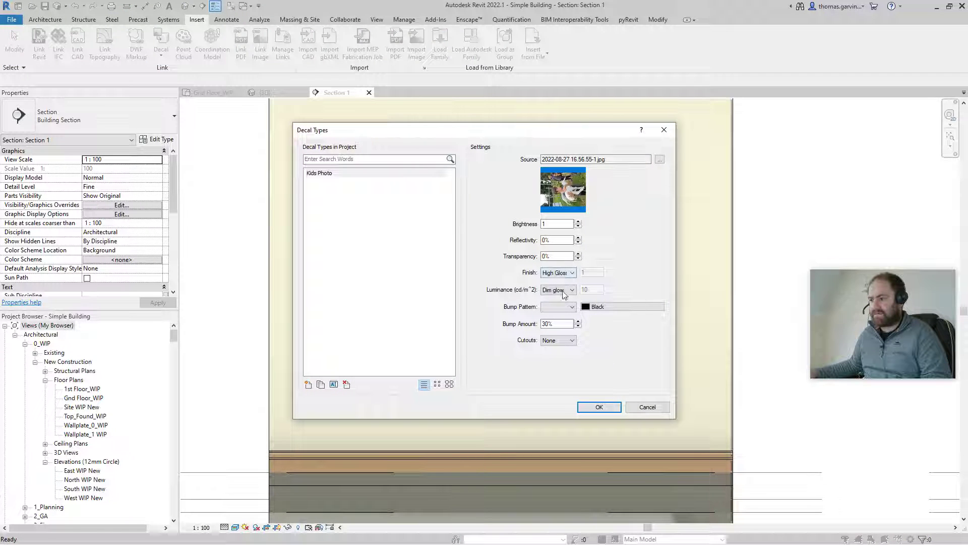
{"action": "left_click", "coordinate": [570, 290]}
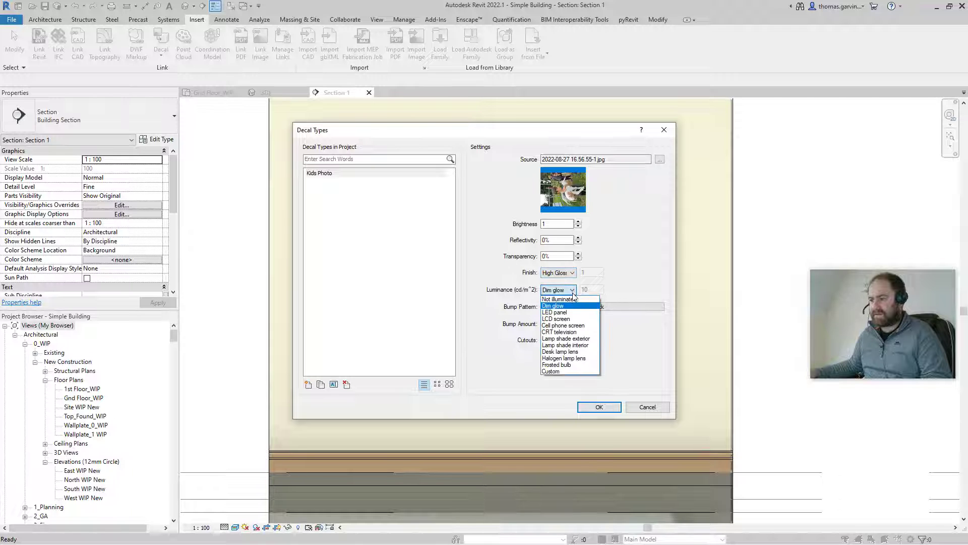
{"action": "left_click", "coordinate": [577, 325]}
{"action": "left_click", "coordinate": [604, 404]}
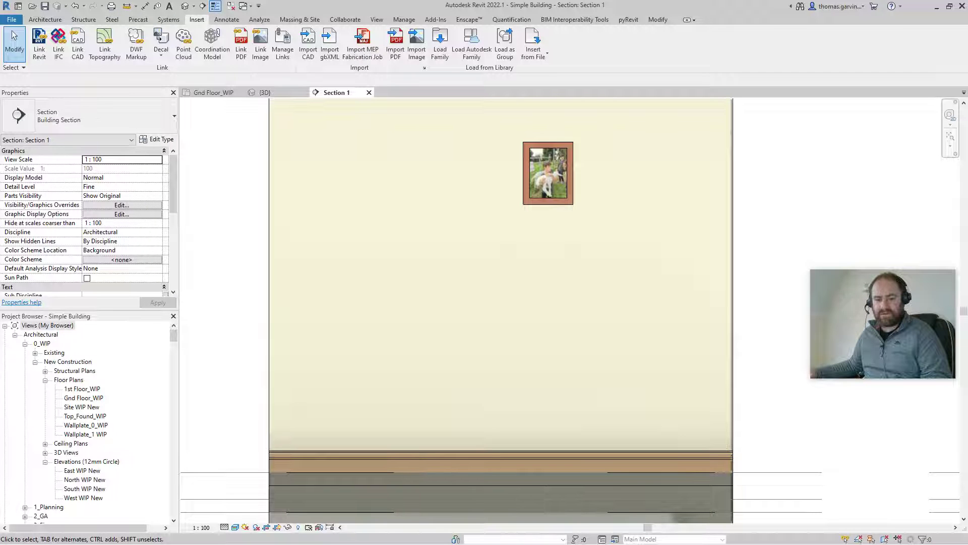
Inspect the illuminated photo up close and from the side in Enscape, then return to the framed photo in Revit's Section 1 view
{"action": "key", "text": "alt+Tab"}
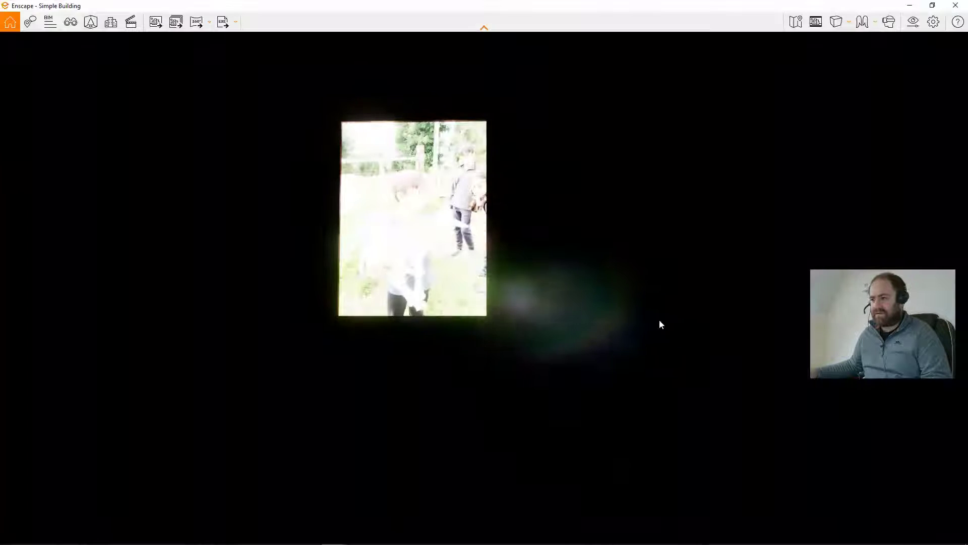
{"action": "key", "text": "a"}
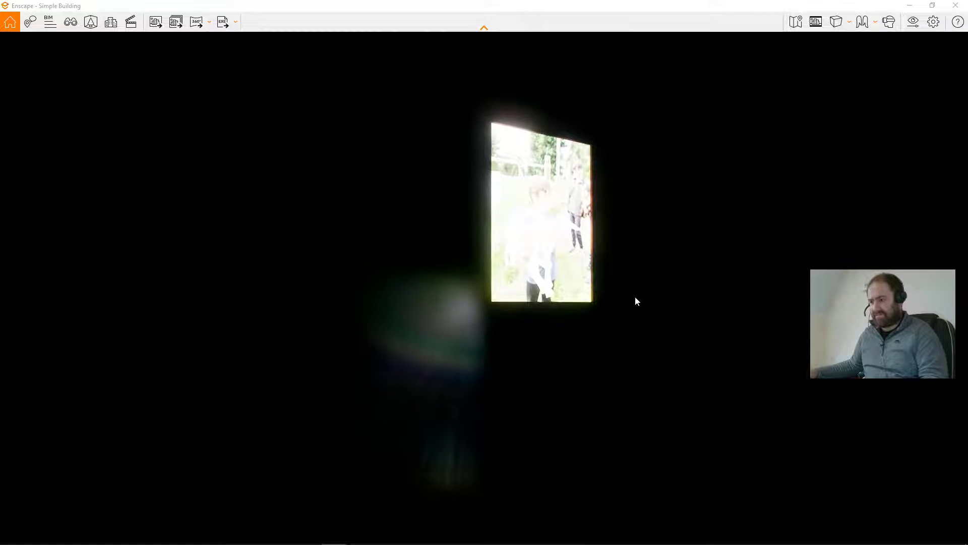
{"action": "key", "text": "w"}
{"action": "key", "text": "w"}
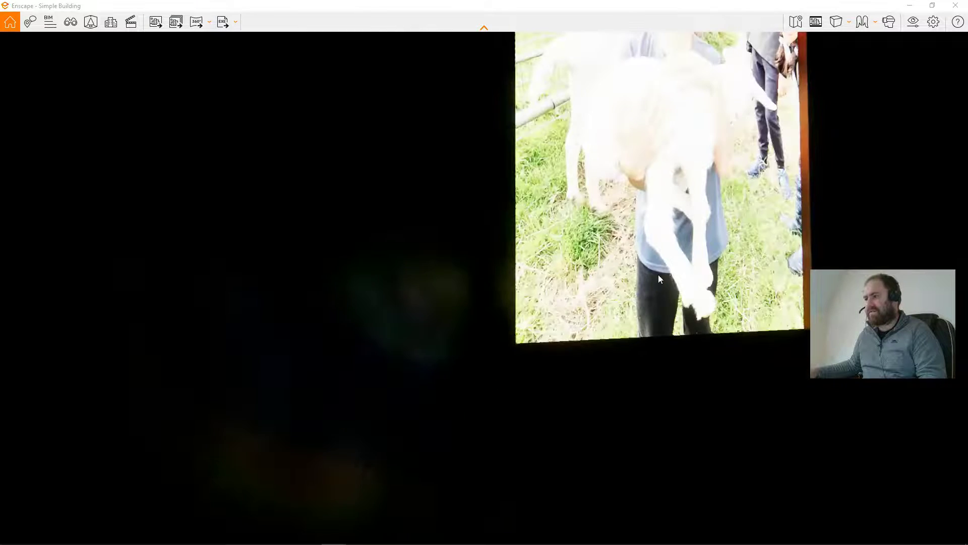
{"action": "key", "text": "d"}
{"action": "key", "text": "e"}
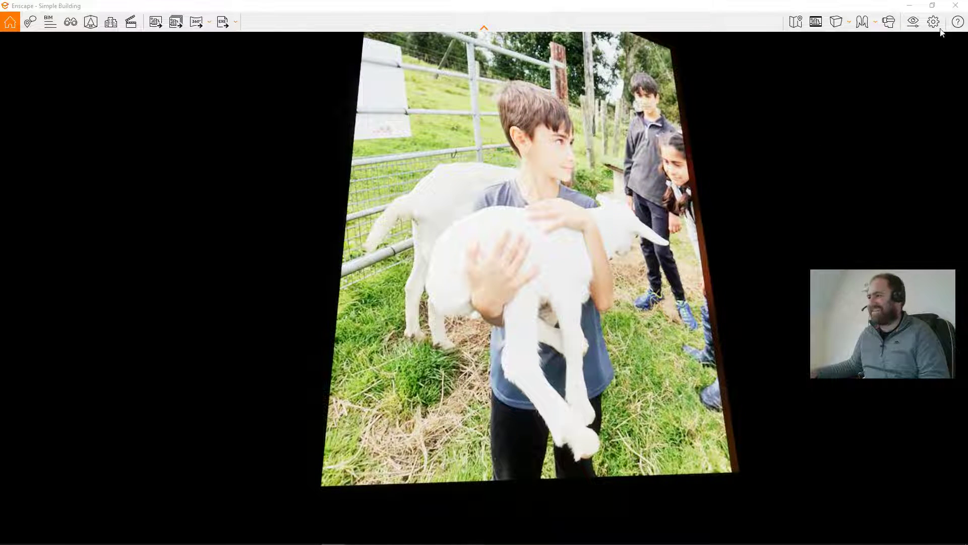
{"action": "left_click", "coordinate": [909, 5]}
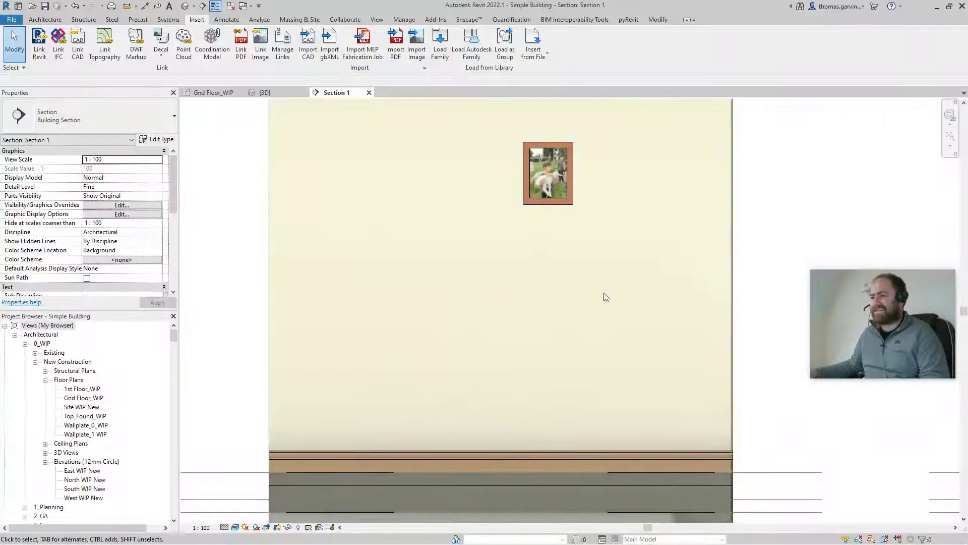
{"action": "scroll", "coordinate": [606, 297], "scroll_direction": "down", "scroll_amount": 2}
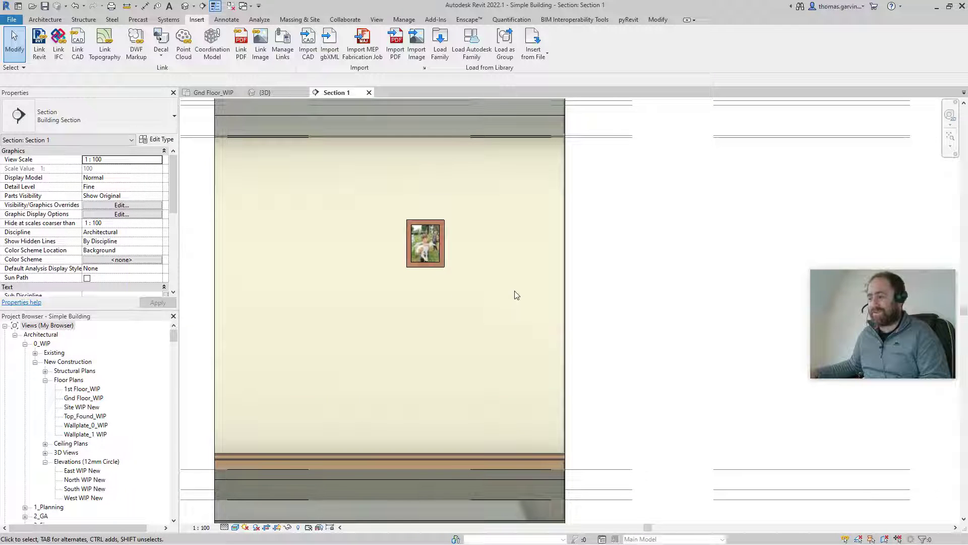
{"action": "scroll", "coordinate": [432, 236], "scroll_direction": "up", "scroll_amount": 2}
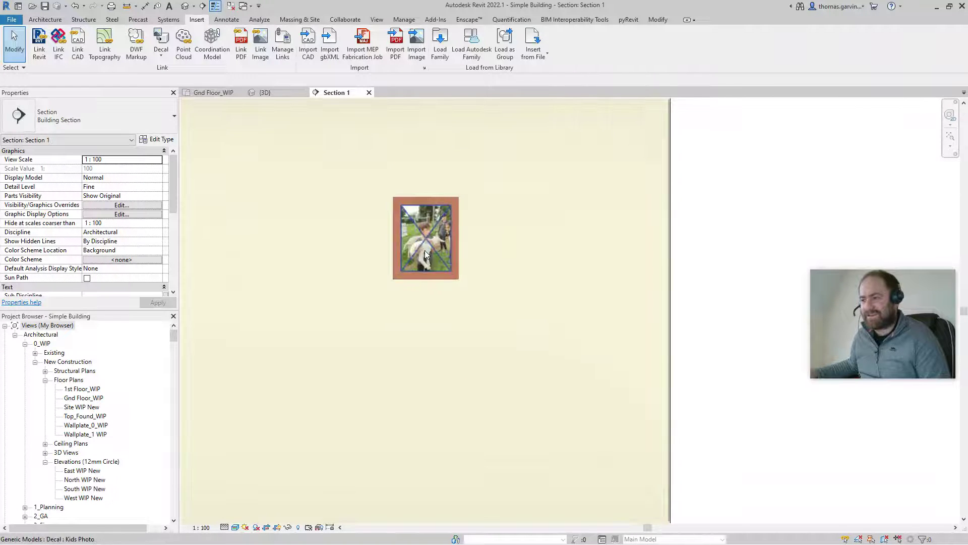